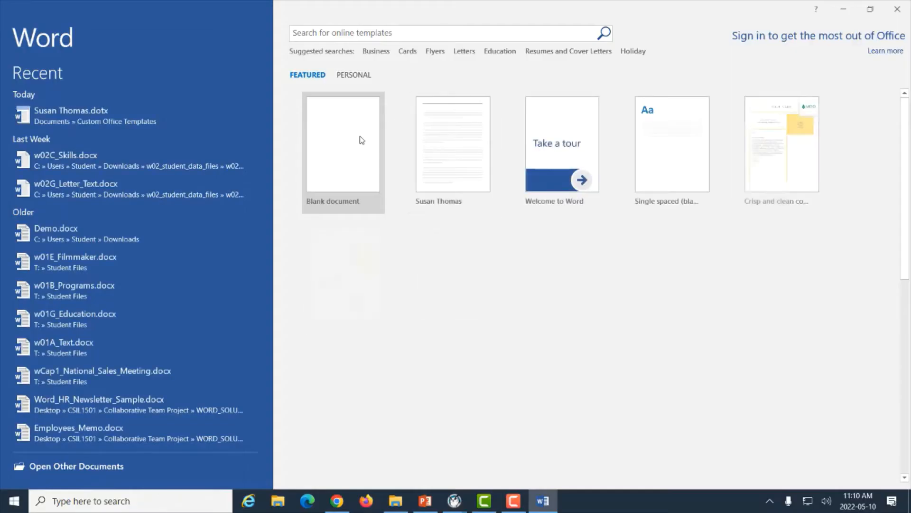
# - Create a blank document and insert the letterhead text from the Word file in the Desktop folder CSIL1501, Unit 4, Lecture 4
pyautogui.click(358, 138)
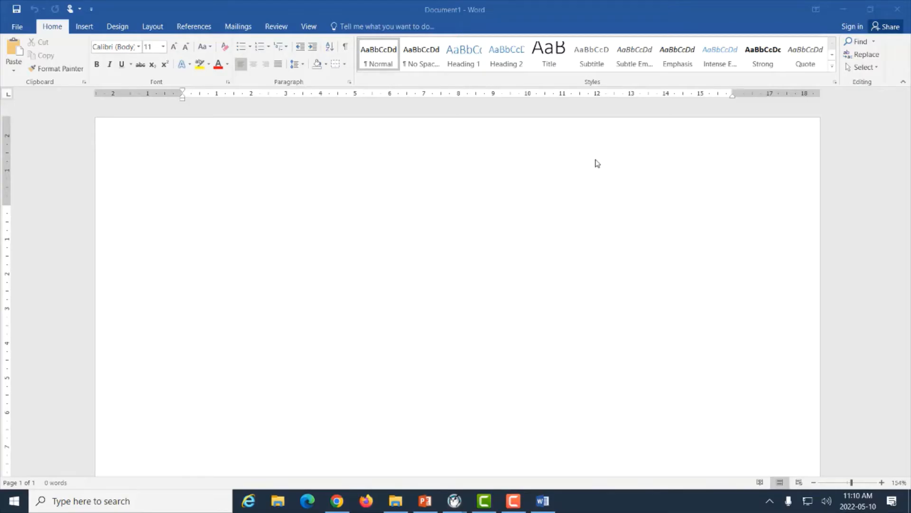
pyautogui.click(84, 27)
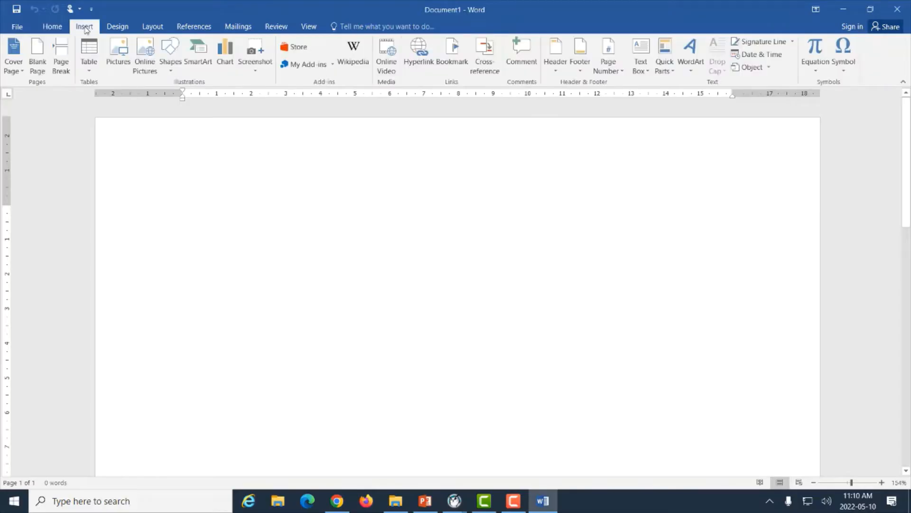
pyautogui.click(770, 67)
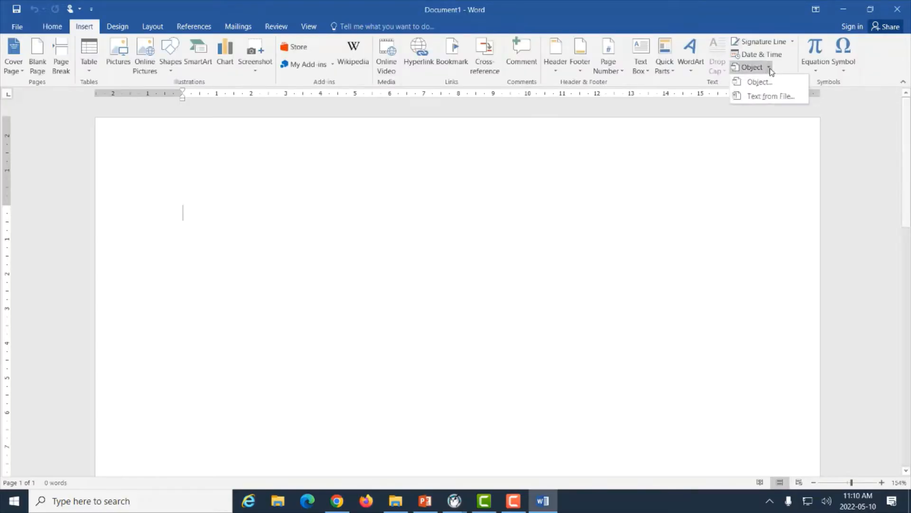
pyautogui.click(773, 97)
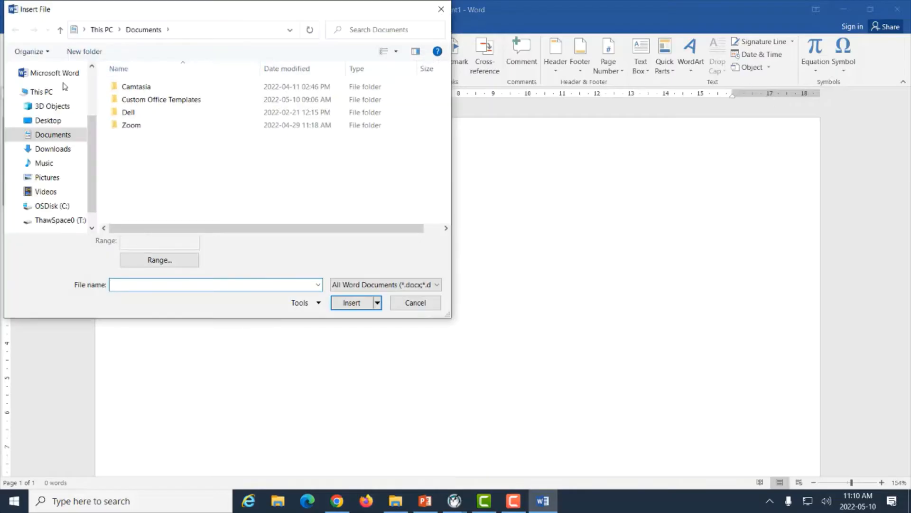
pyautogui.click(50, 121)
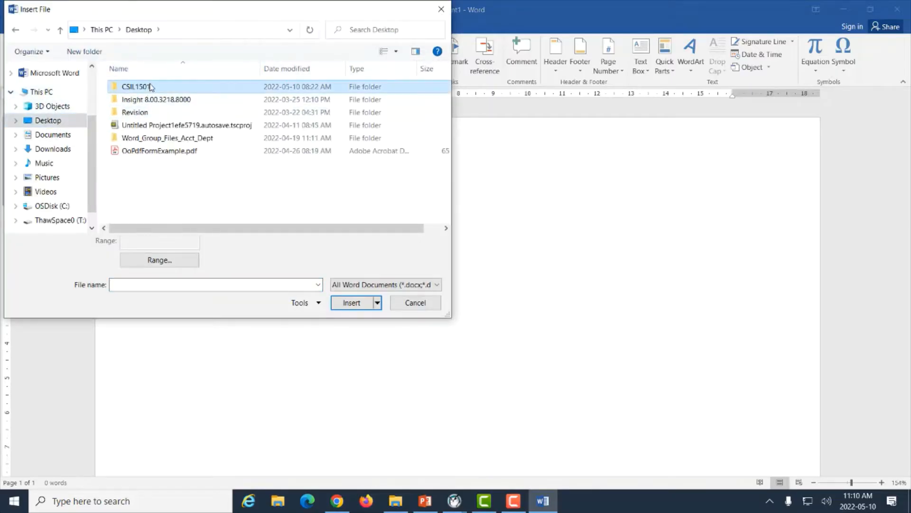
pyautogui.doubleClick(140, 87)
pyautogui.doubleClick(148, 104)
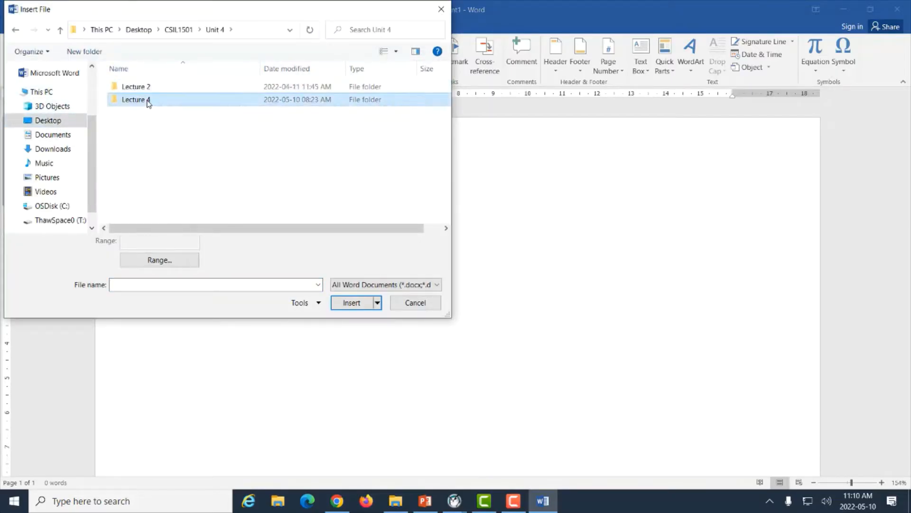
pyautogui.doubleClick(149, 101)
pyautogui.doubleClick(142, 88)
pyautogui.doubleClick(135, 86)
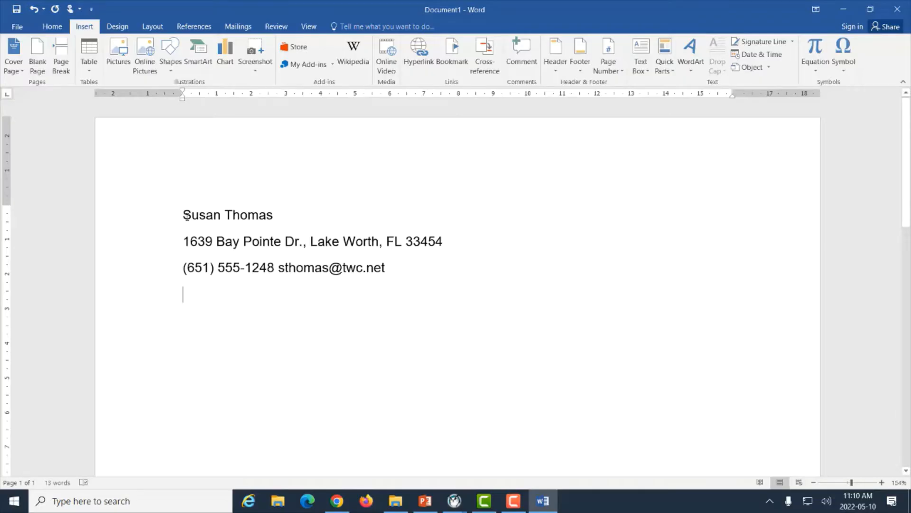
# - Format the name line at the top of the letterhead as 16 pt, standard Blue and bold
pyautogui.moveTo(181, 215); pyautogui.dragTo(280, 216)
pyautogui.click(51, 30)
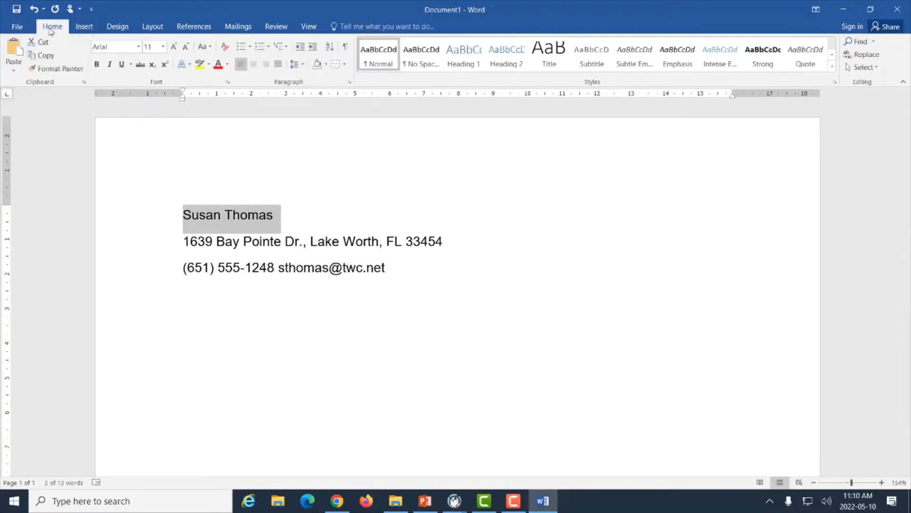
pyautogui.click(163, 47)
pyautogui.click(147, 128)
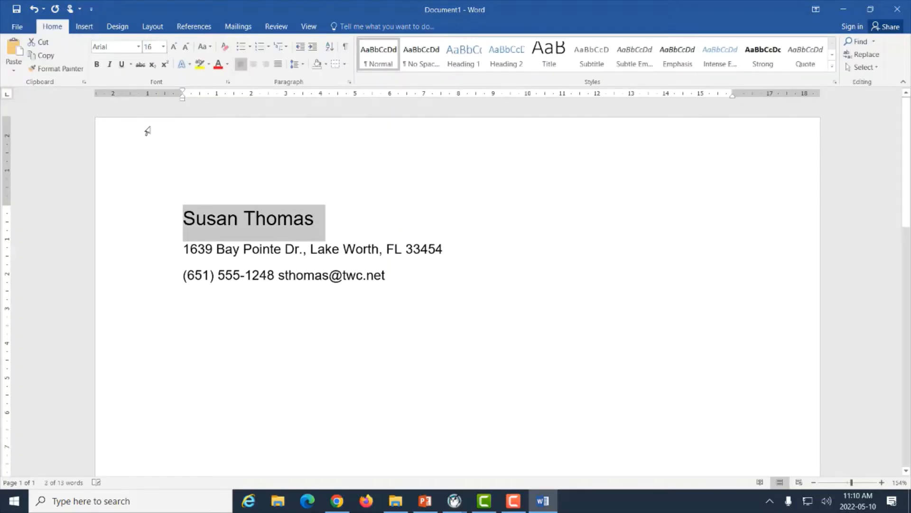
pyautogui.click(227, 64)
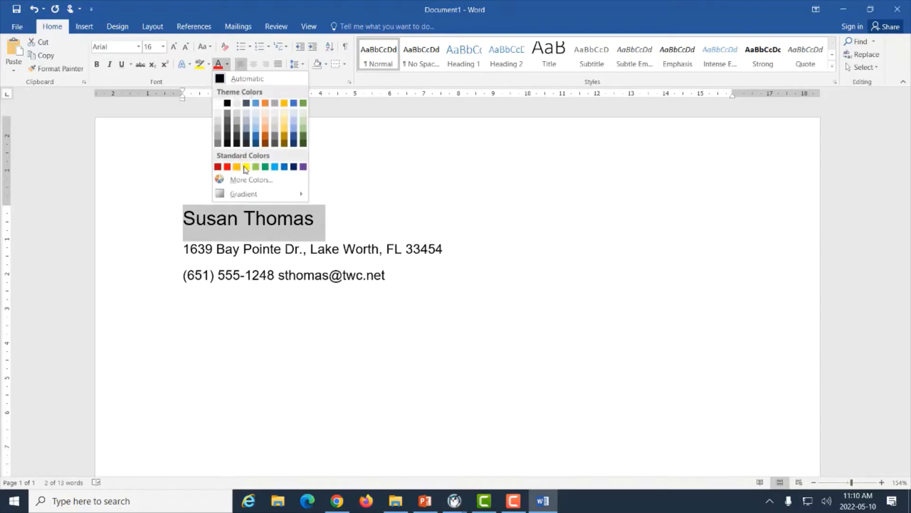
pyautogui.click(286, 168)
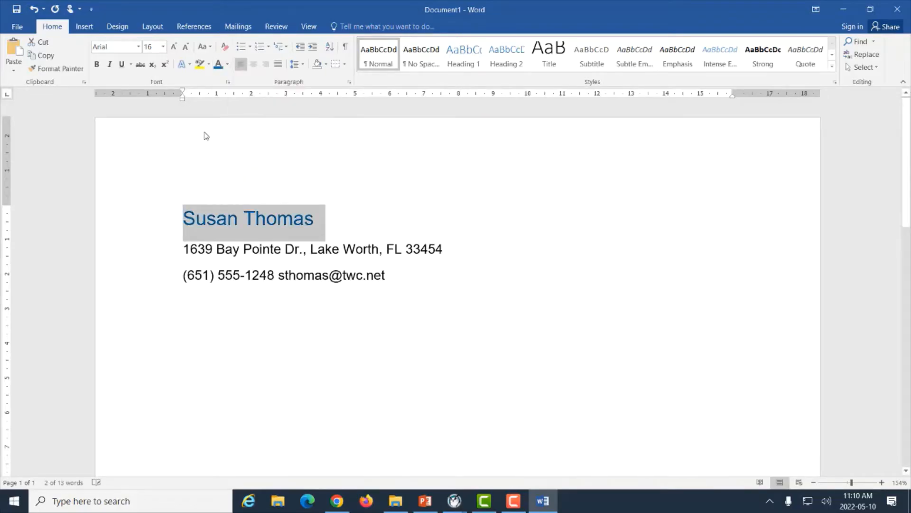
pyautogui.click(97, 65)
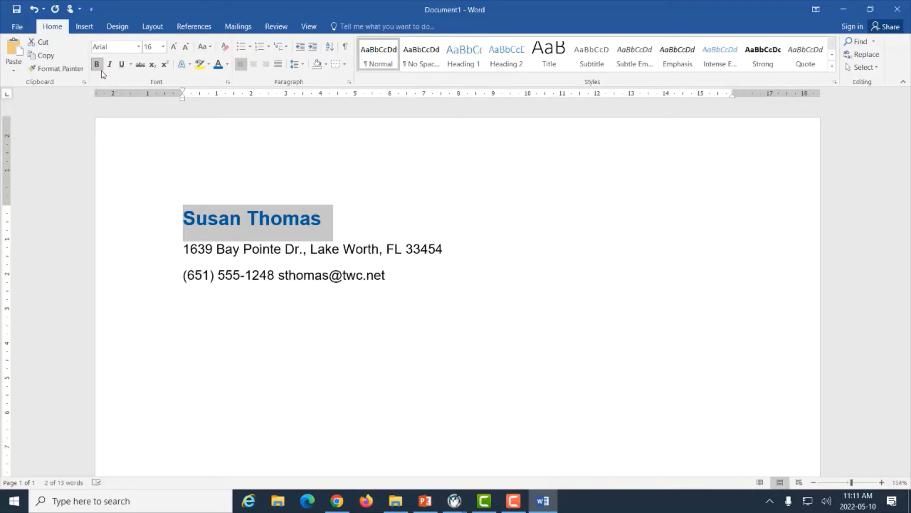
# - Try a Box page border on the whole document and undo it
pyautogui.click(118, 33)
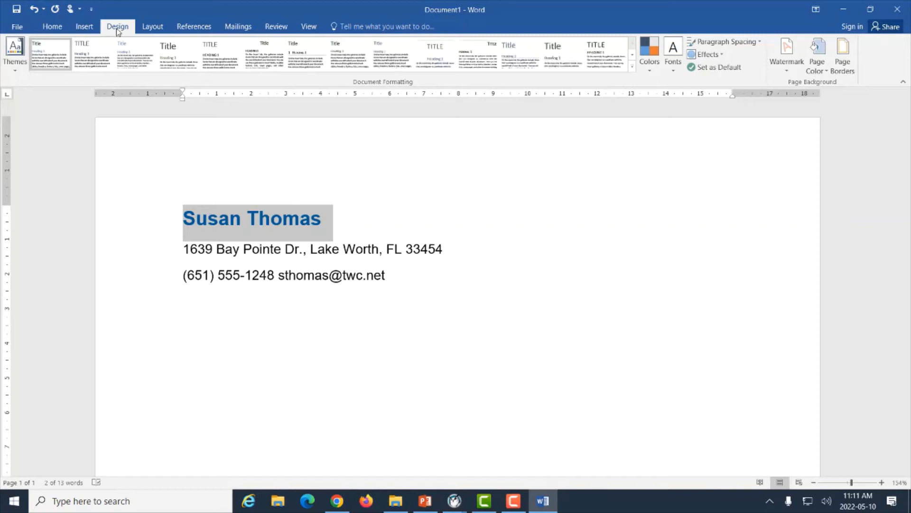
pyautogui.click(843, 56)
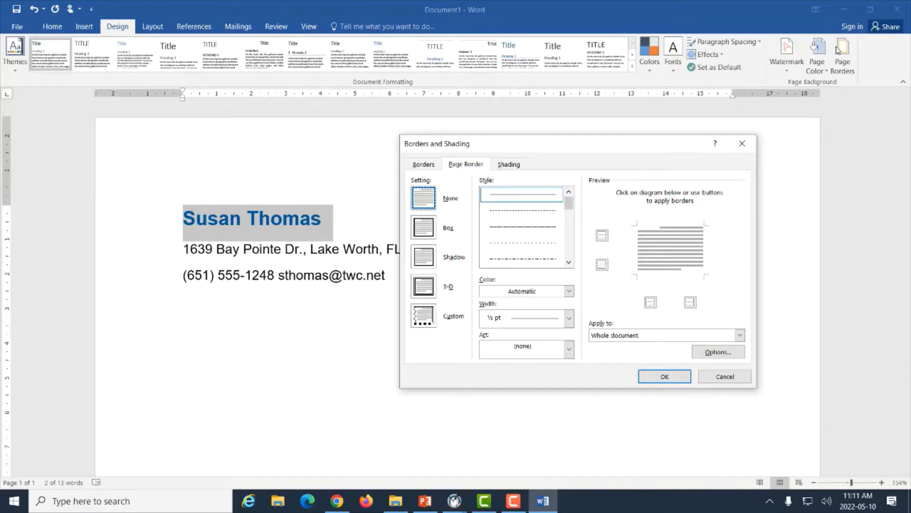
pyautogui.click(427, 237)
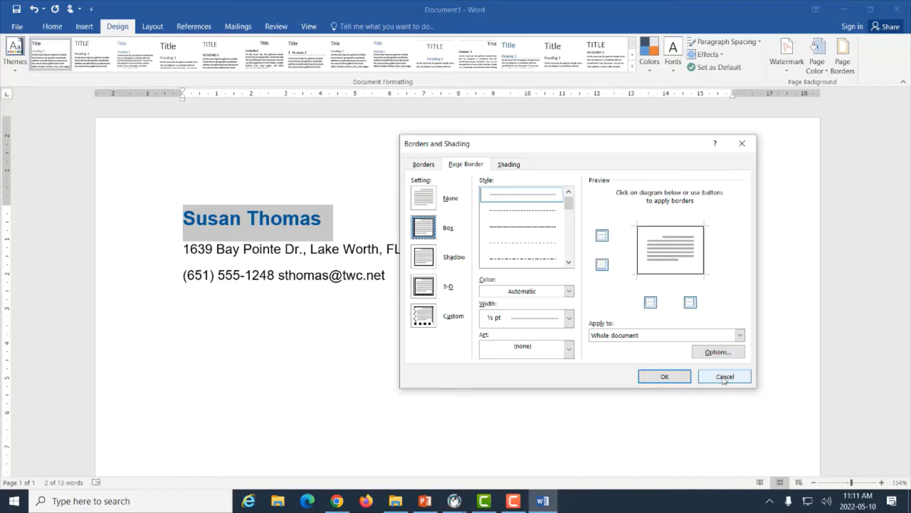
pyautogui.click(665, 376)
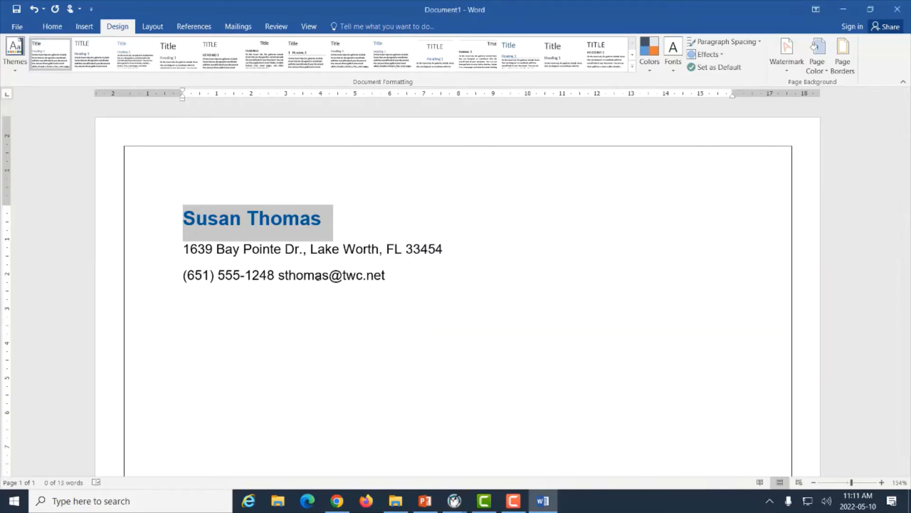
pyautogui.click(34, 8)
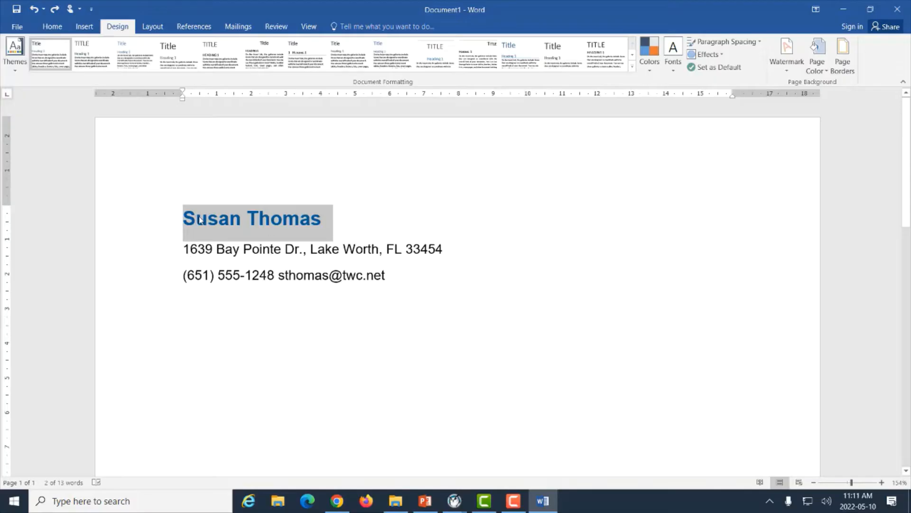
pyautogui.click(850, 60)
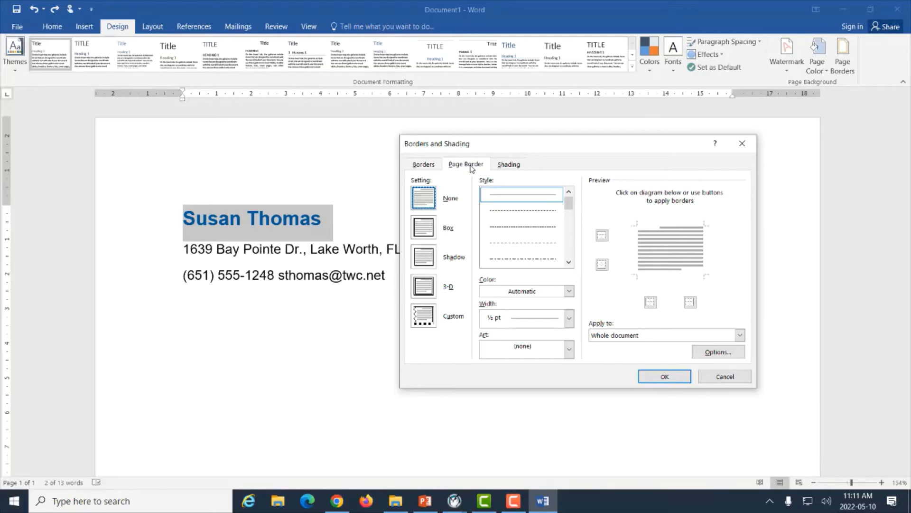
pyautogui.click(420, 166)
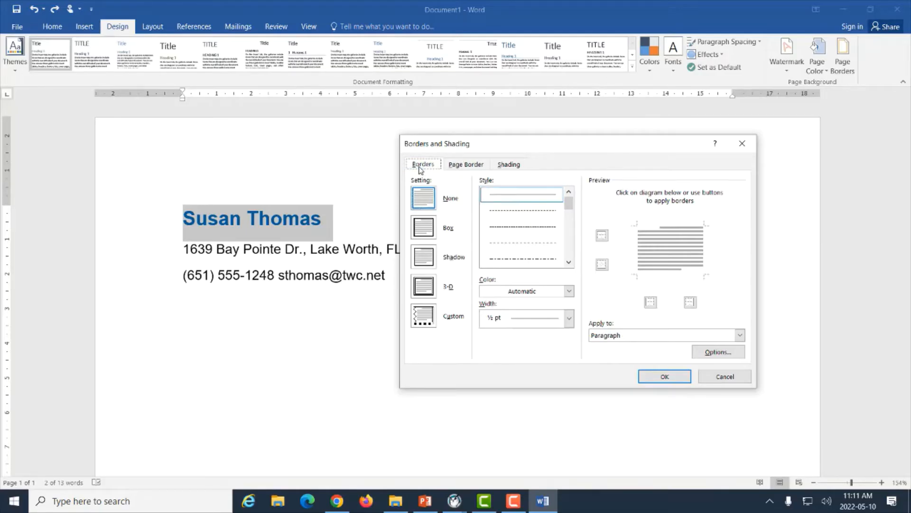
pyautogui.click(733, 383)
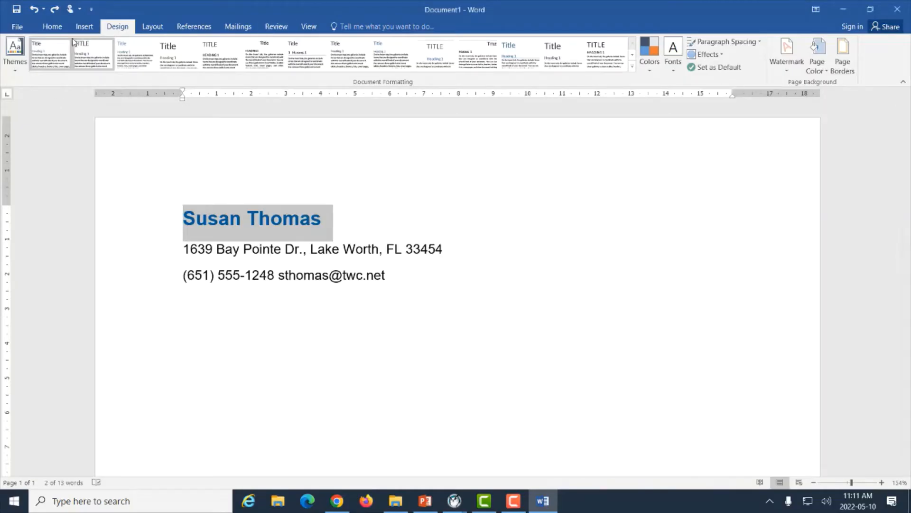
# - Add a solid 3 pt bottom border in the Automatic color to the name paragraph
pyautogui.click(51, 27)
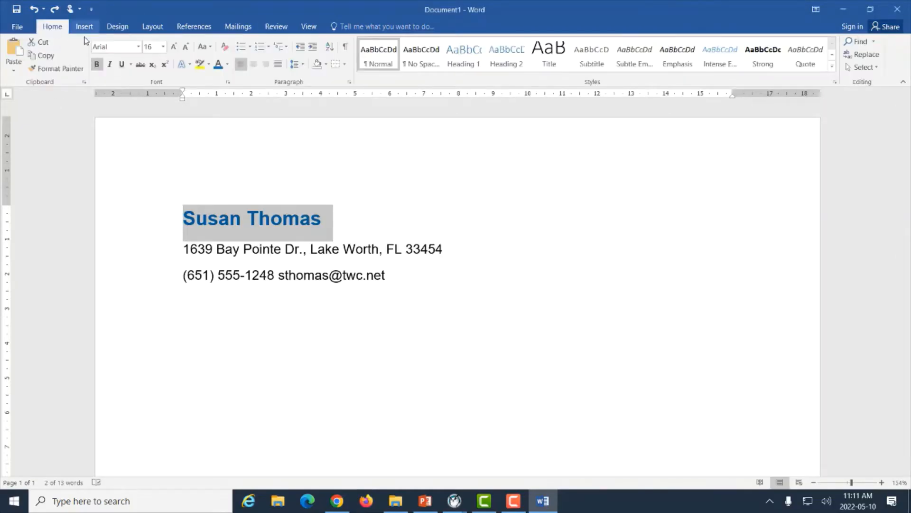
pyautogui.click(345, 65)
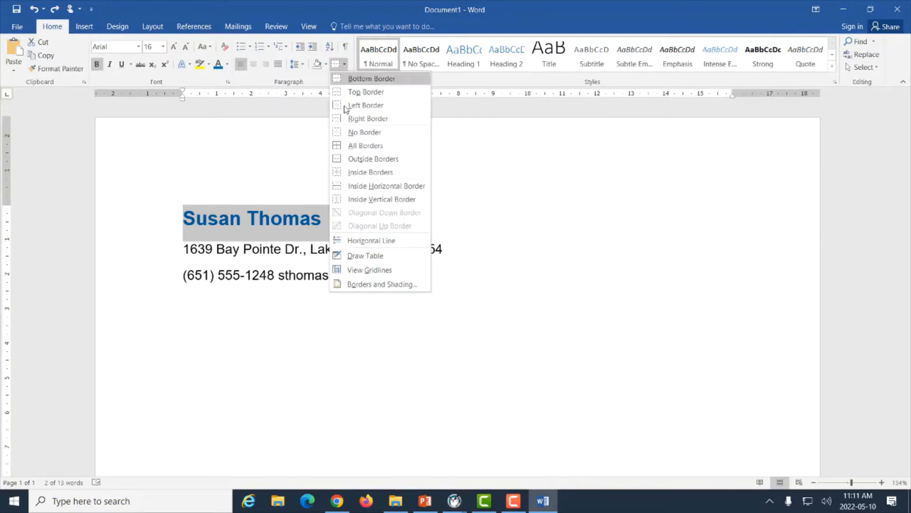
pyautogui.click(396, 289)
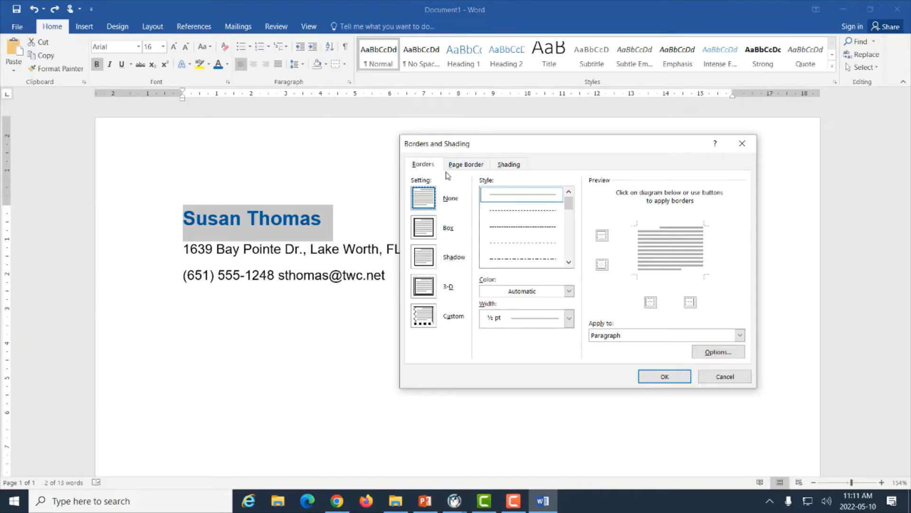
pyautogui.click(514, 197)
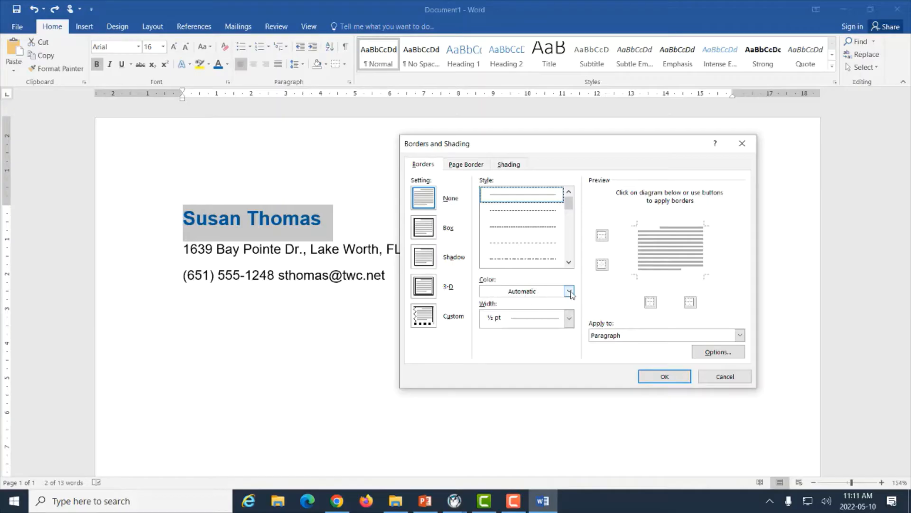
pyautogui.click(569, 318)
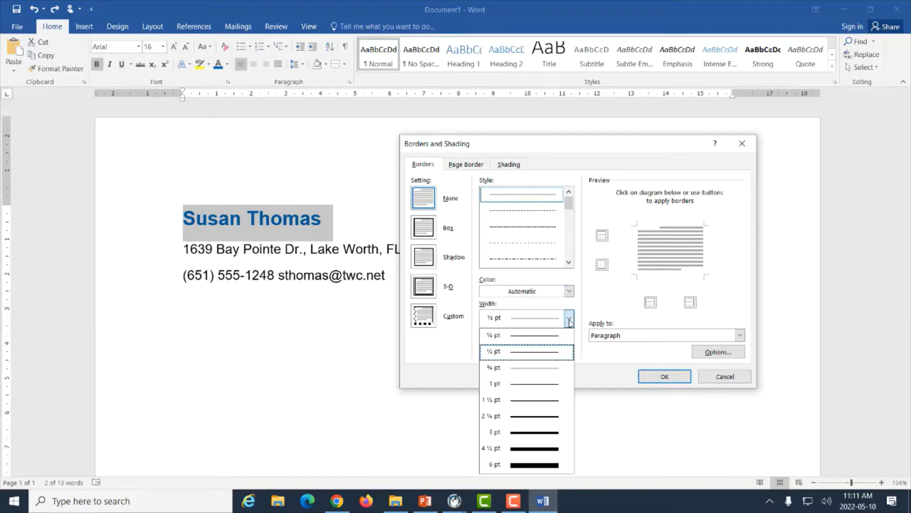
pyautogui.click(519, 435)
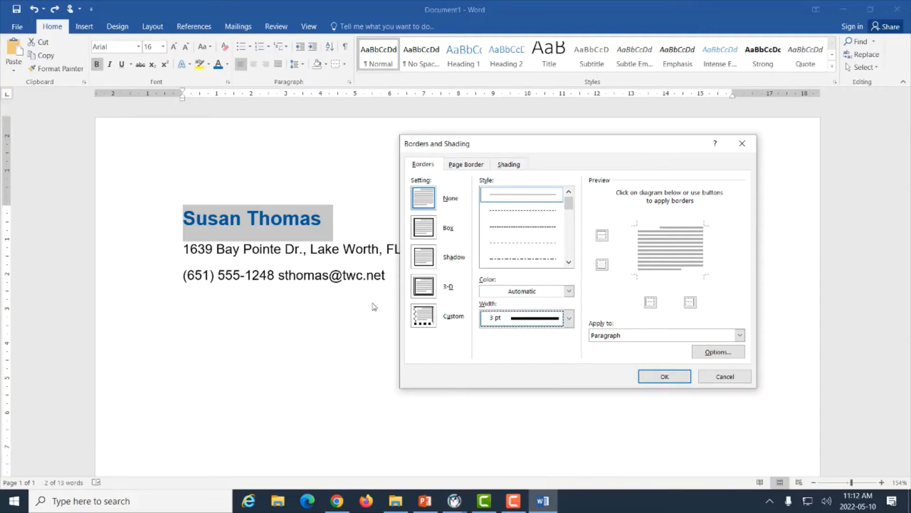
pyautogui.moveTo(541, 144)
pyautogui.mouseDown()
pyautogui.moveTo(507, 238)
pyautogui.moveTo(589, 290)
pyautogui.mouseUp()
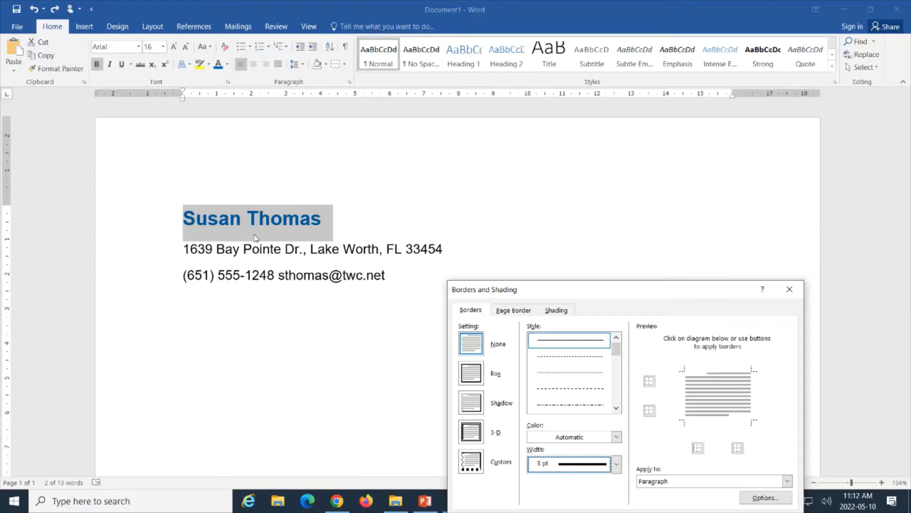
pyautogui.moveTo(580, 297); pyautogui.dragTo(530, 121)
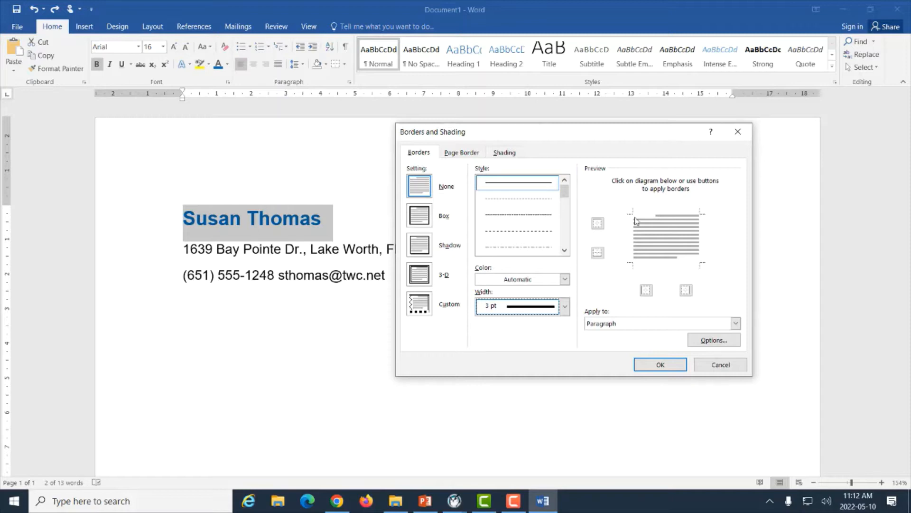
pyautogui.click(661, 260)
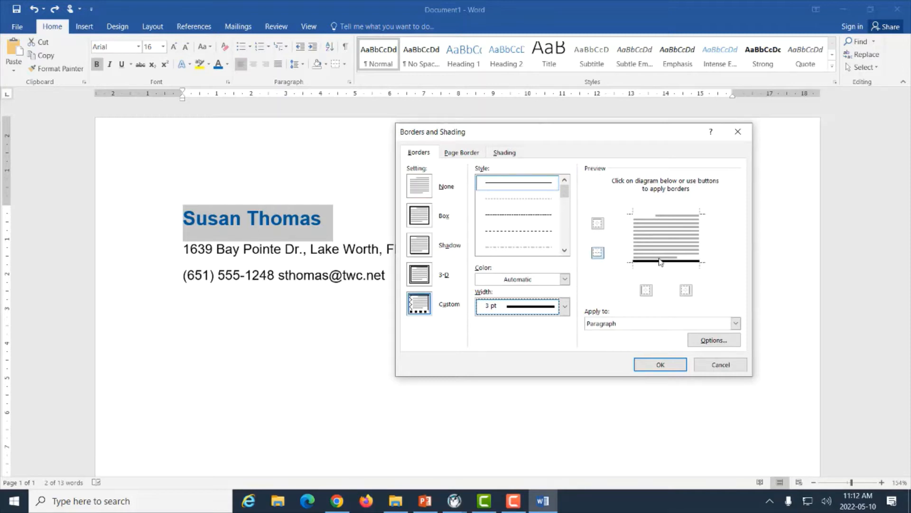
pyautogui.click(653, 365)
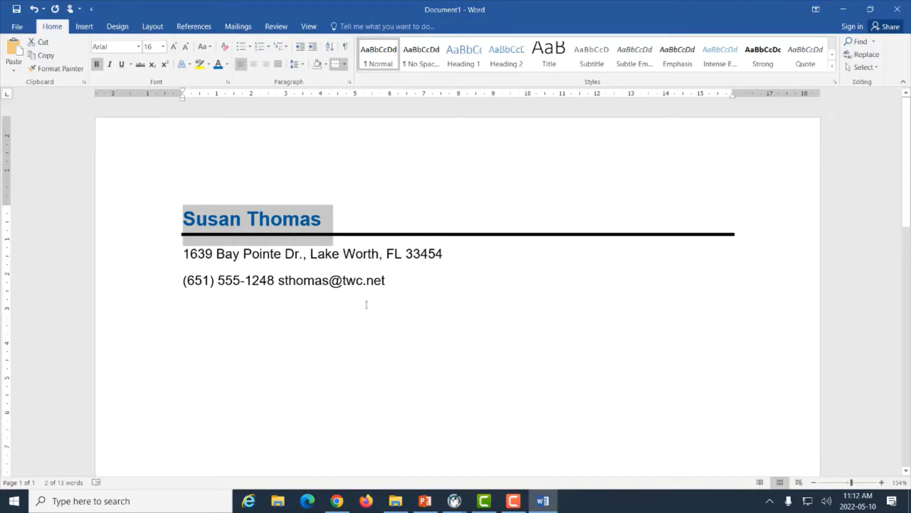
pyautogui.click(387, 290)
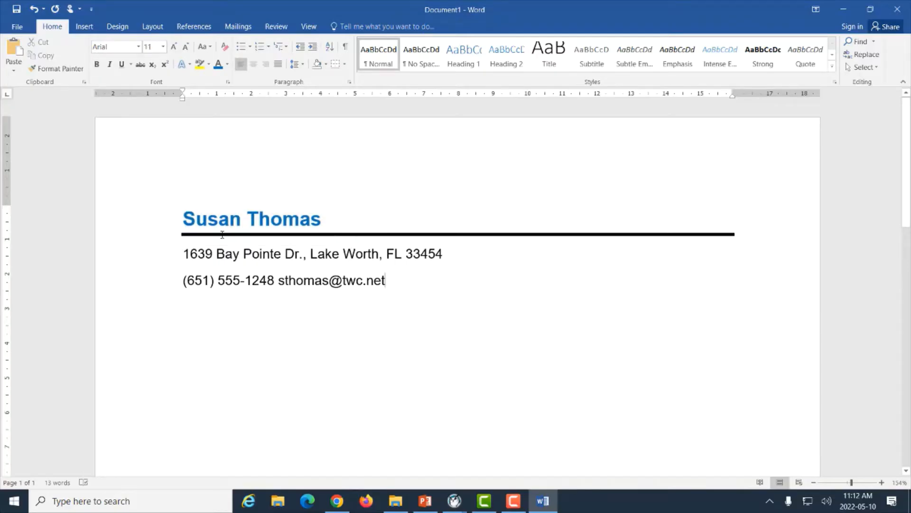
pyautogui.moveTo(184, 210); pyautogui.dragTo(322, 216)
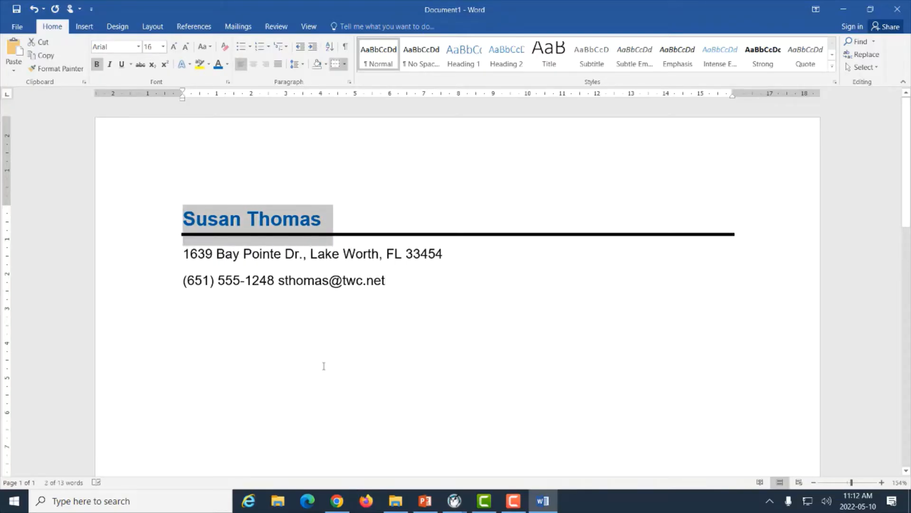
pyautogui.click(302, 349)
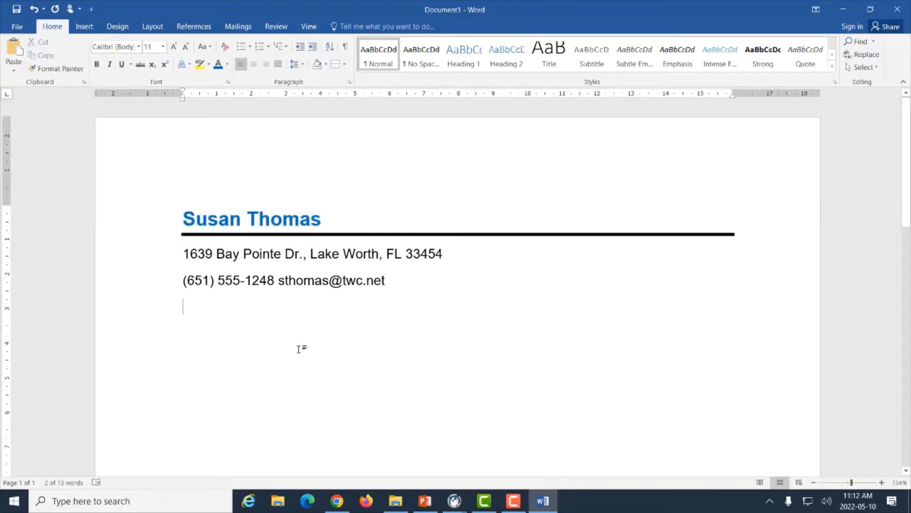
# - Remove the space after the address and phone/e-mail lines under the border and align both lines to the right
pyautogui.click(282, 280)
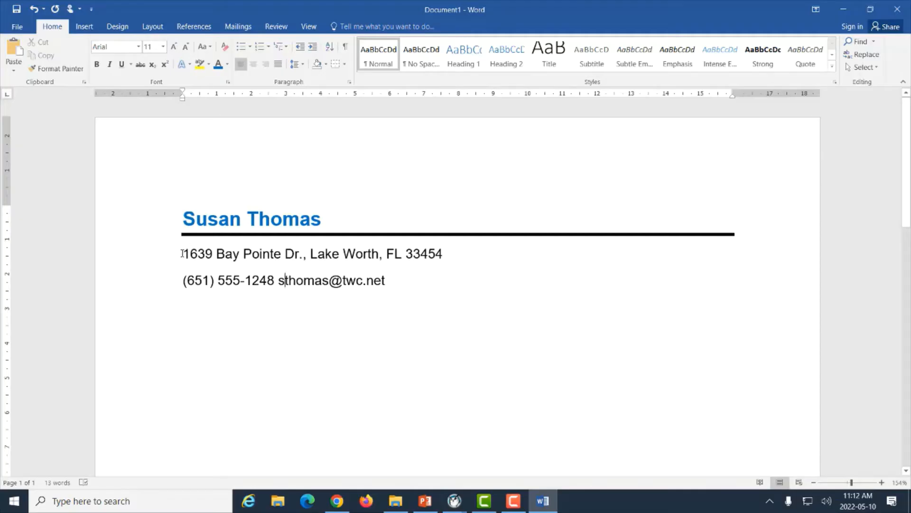
pyautogui.moveTo(183, 253); pyautogui.dragTo(396, 290)
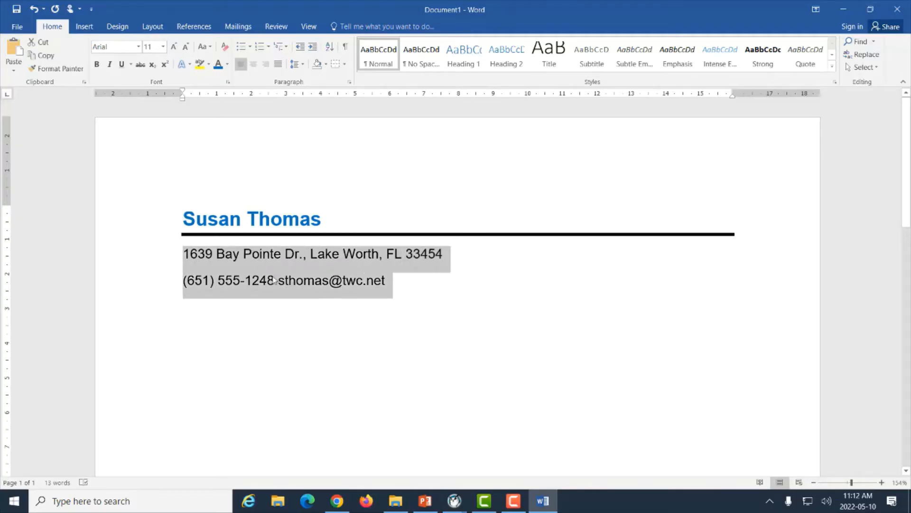
pyautogui.click(297, 63)
pyautogui.click(313, 185)
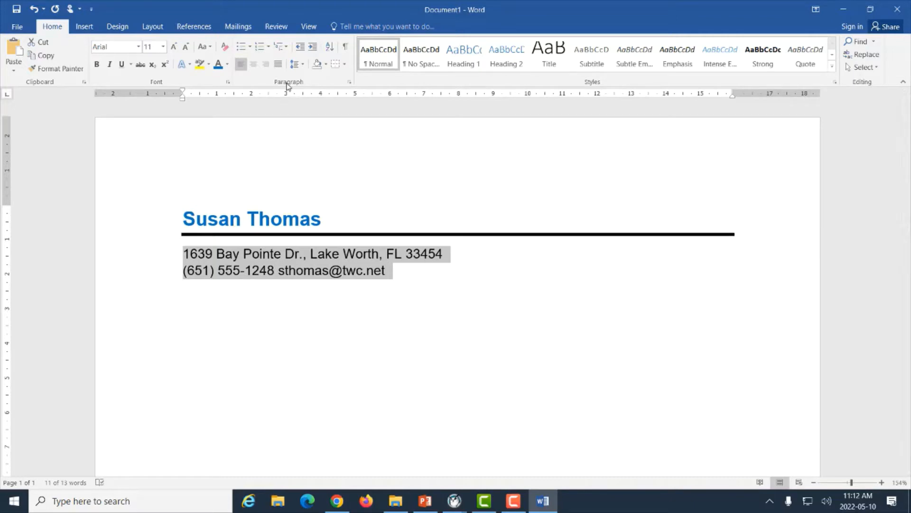
pyautogui.click(266, 64)
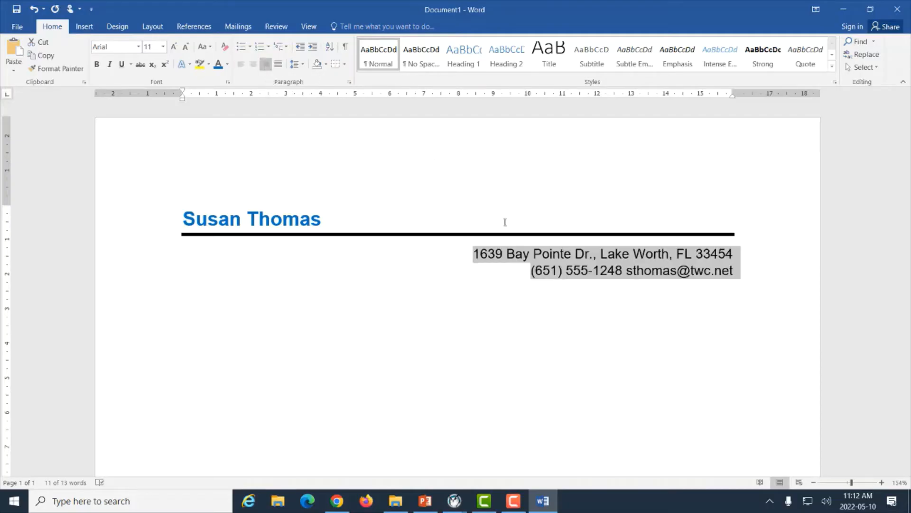
pyautogui.click(849, 482)
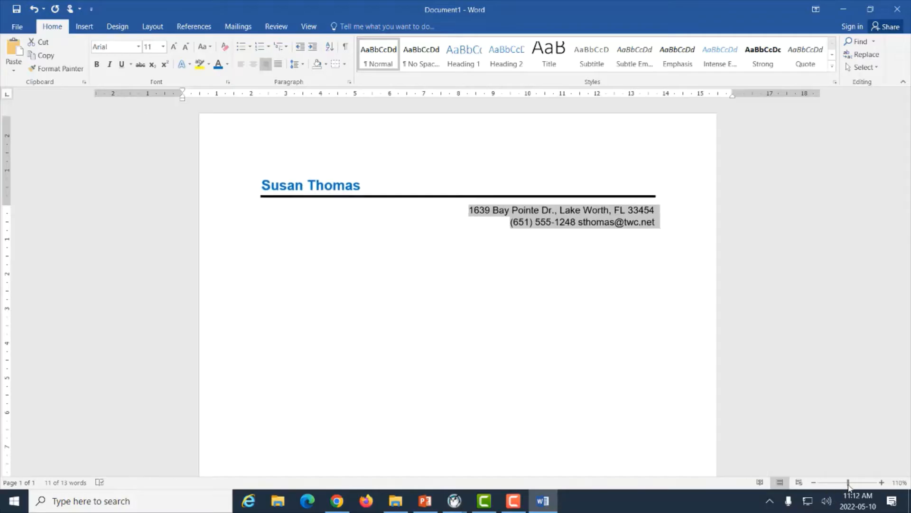
pyautogui.click(513, 226)
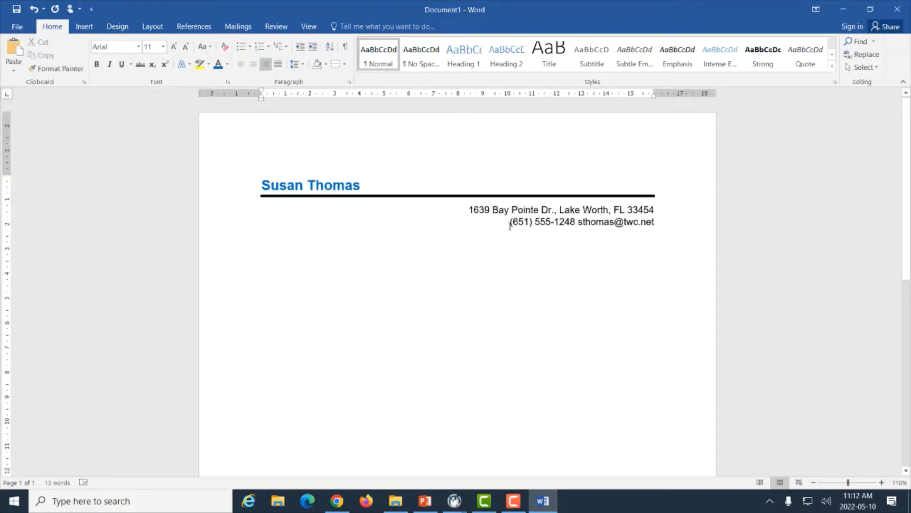
pyautogui.moveTo(511, 226); pyautogui.dragTo(656, 224)
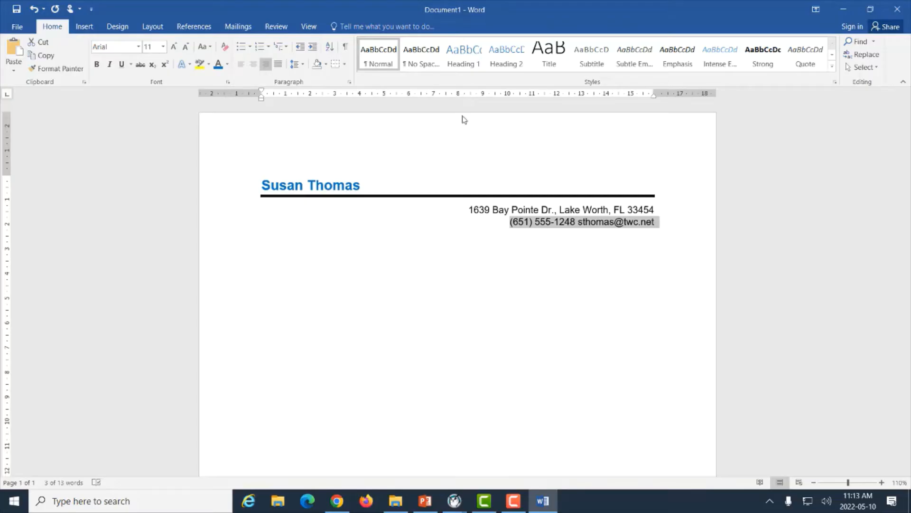
pyautogui.moveTo(468, 209); pyautogui.dragTo(653, 222)
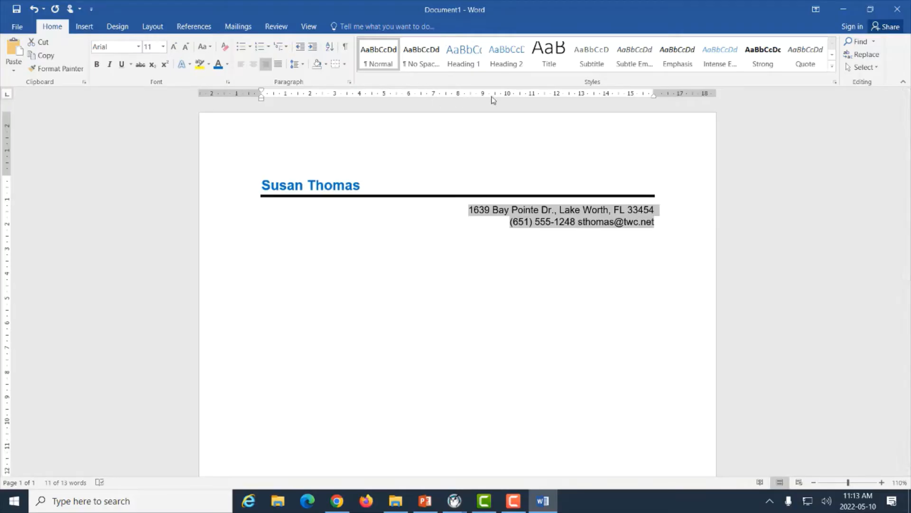
# - Add a new line after the e-mail address and remove the hyperlink from the address
pyautogui.click(657, 222)
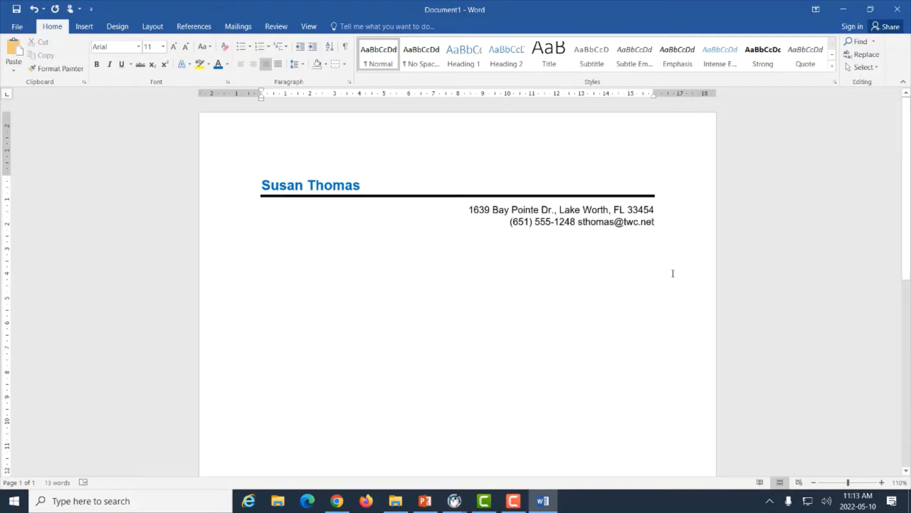
pyautogui.press('Return')
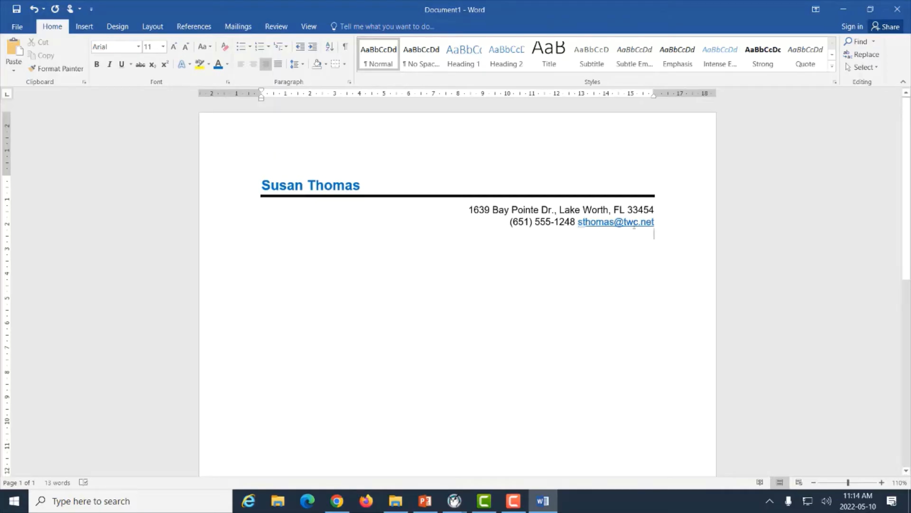
pyautogui.rightClick(606, 221)
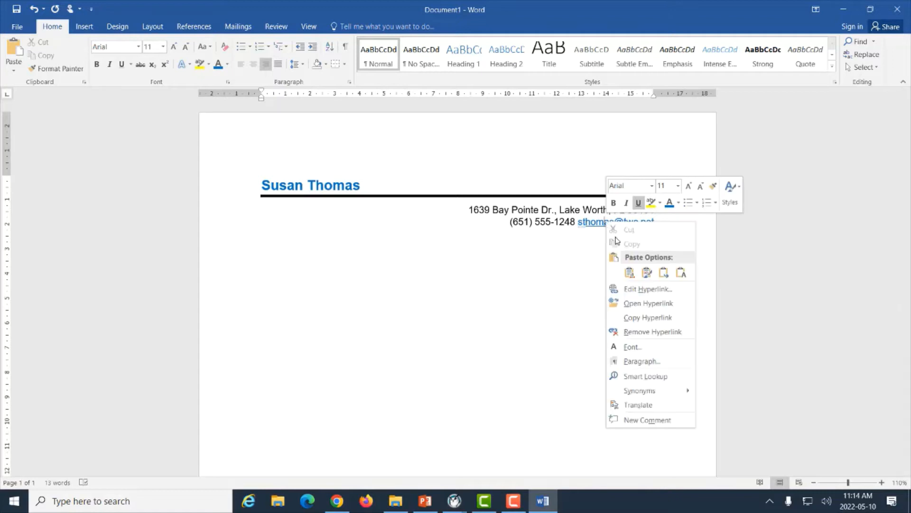
pyautogui.click(653, 331)
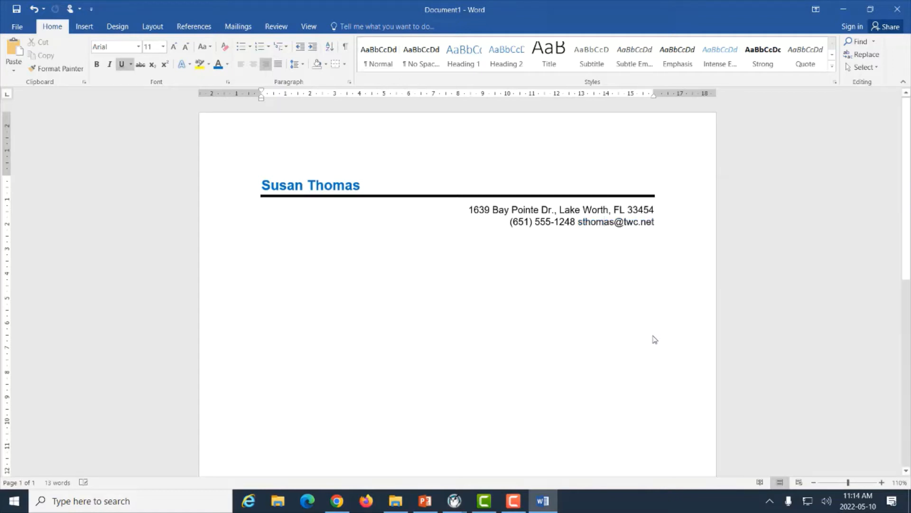
# - Write the date pattern d MMMM yyyy in the empty line below the contact details and delete it
pyautogui.click(331, 277)
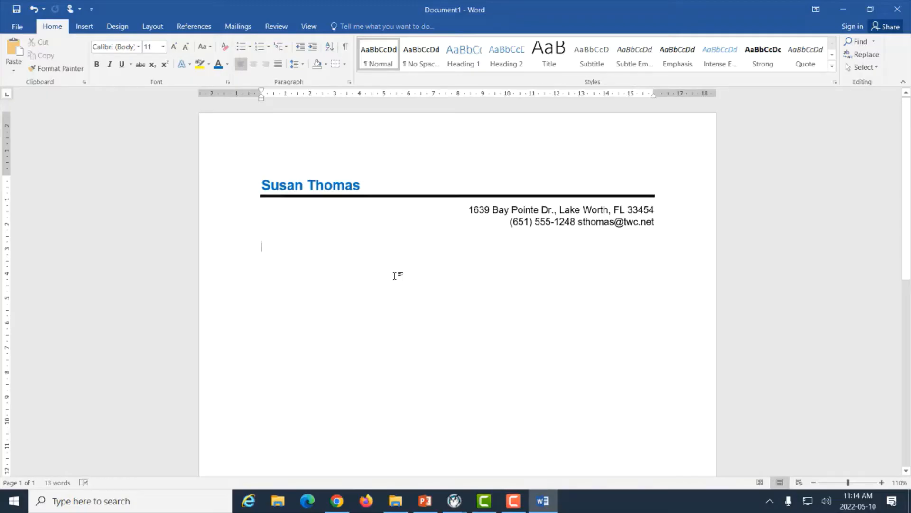
pyautogui.write('D')
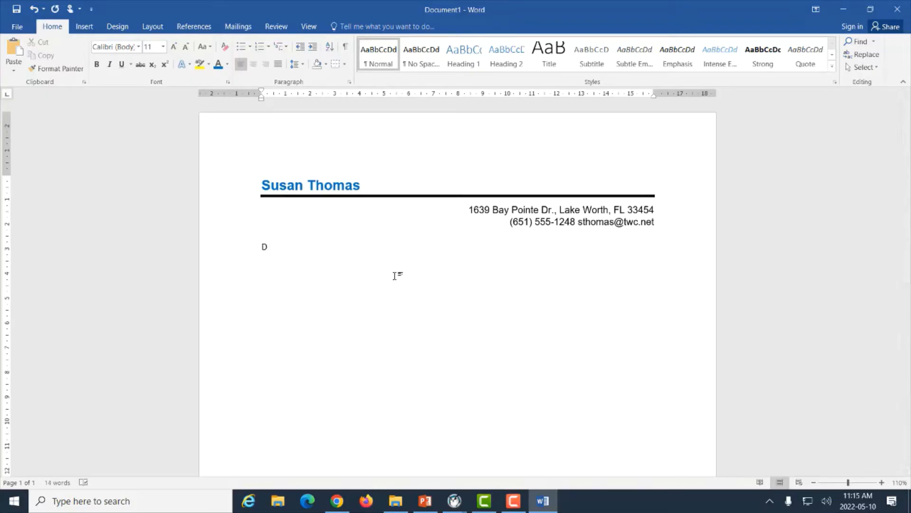
pyautogui.write(' MMMM yyyy')
pyautogui.click(267, 248)
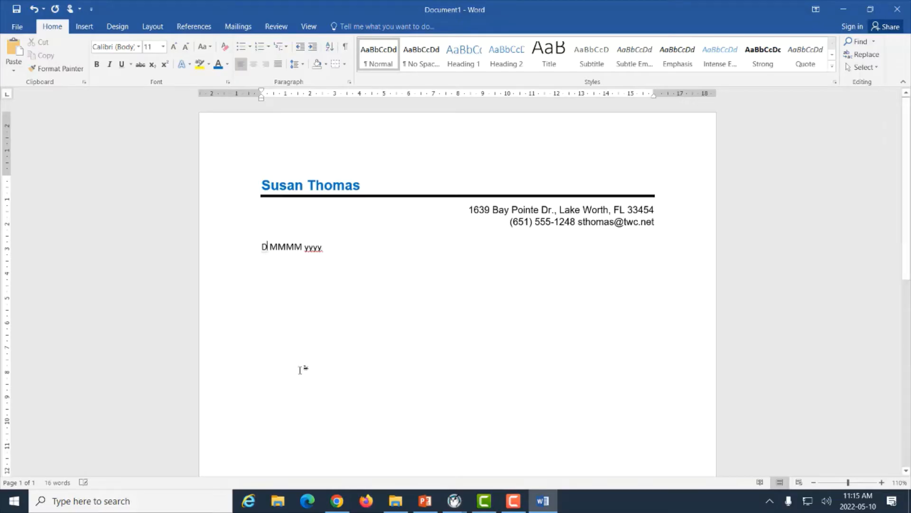
pyautogui.press('BackSpace')
pyautogui.write('d')
pyautogui.moveTo(334, 251); pyautogui.dragTo(259, 249)
pyautogui.press('Delete')
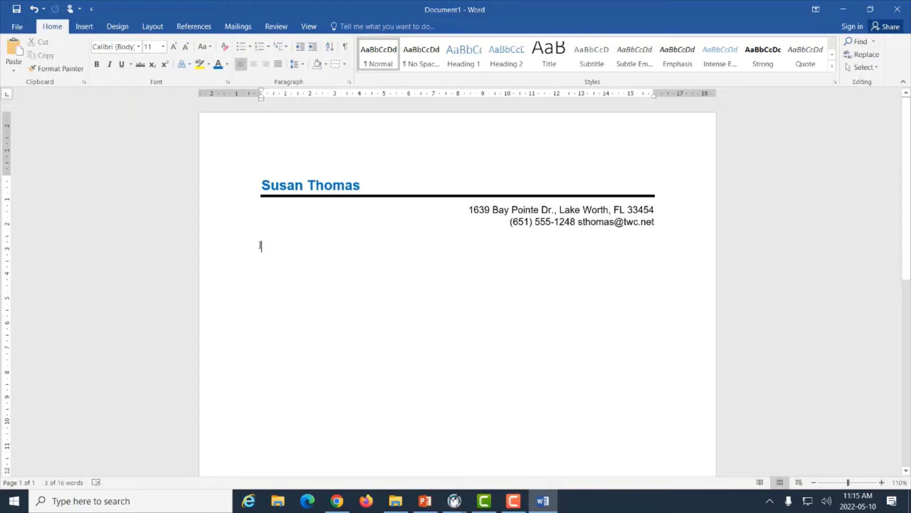
# - Insert the current date below the contact lines in the 10 May 2022 format, with automatic updating left on
pyautogui.click(86, 27)
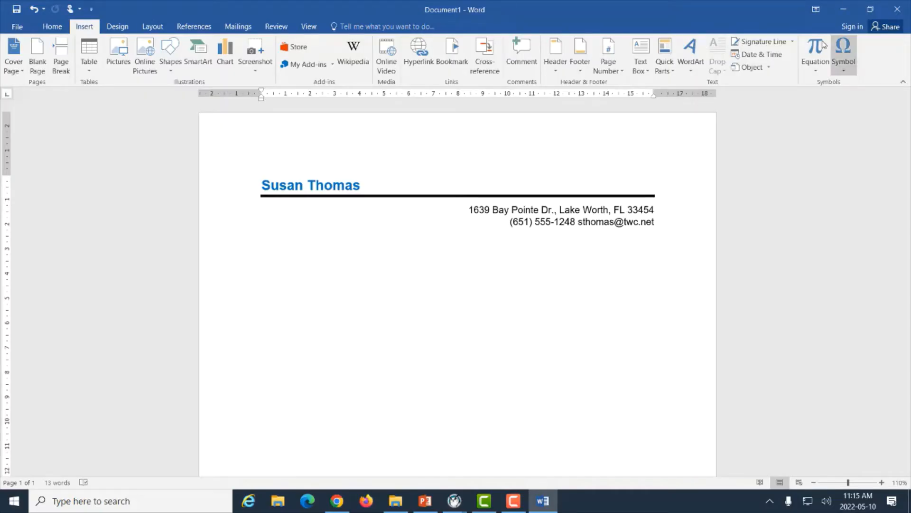
pyautogui.click(777, 56)
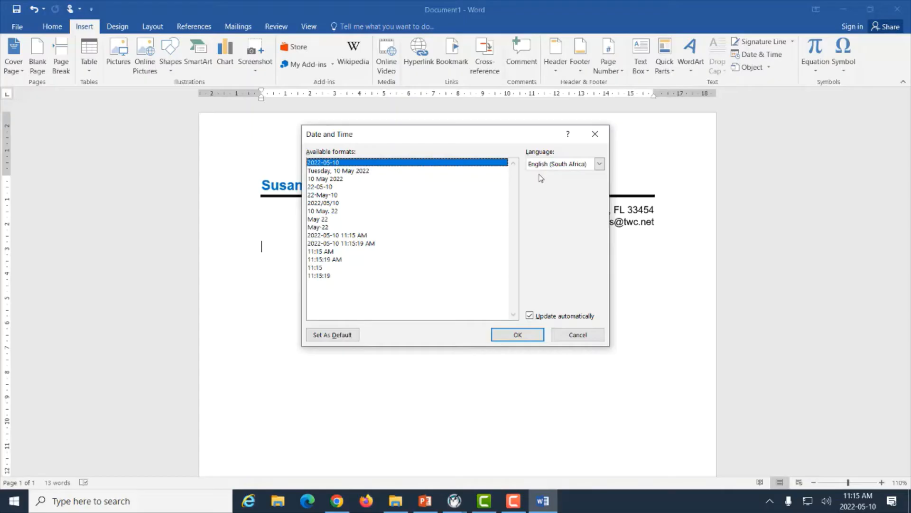
pyautogui.click(323, 180)
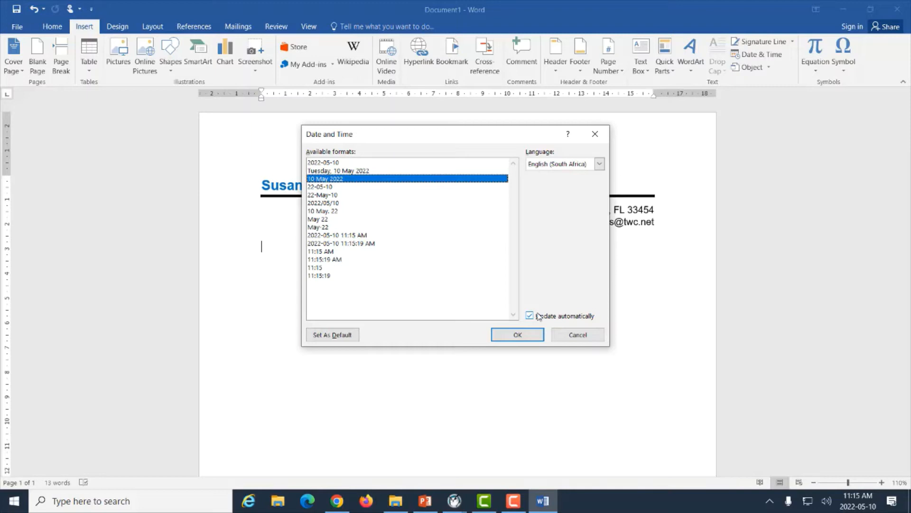
pyautogui.click(509, 336)
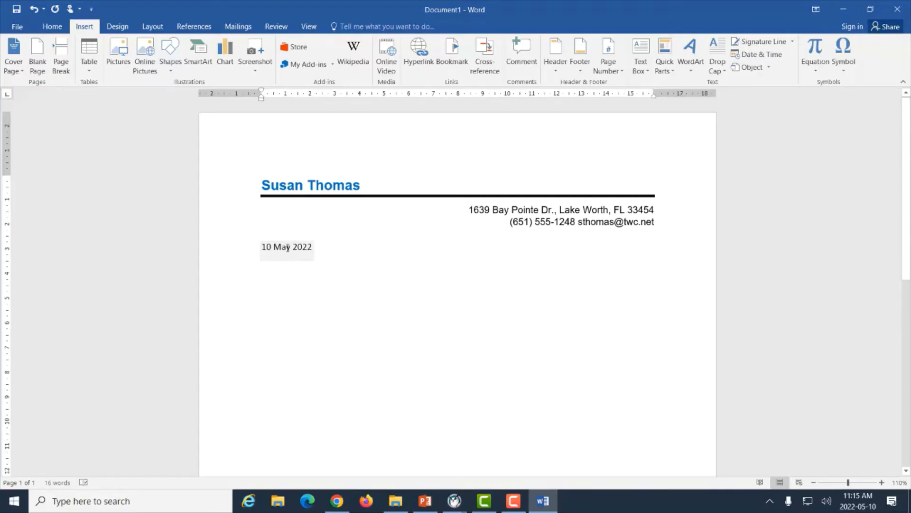
pyautogui.click(315, 280)
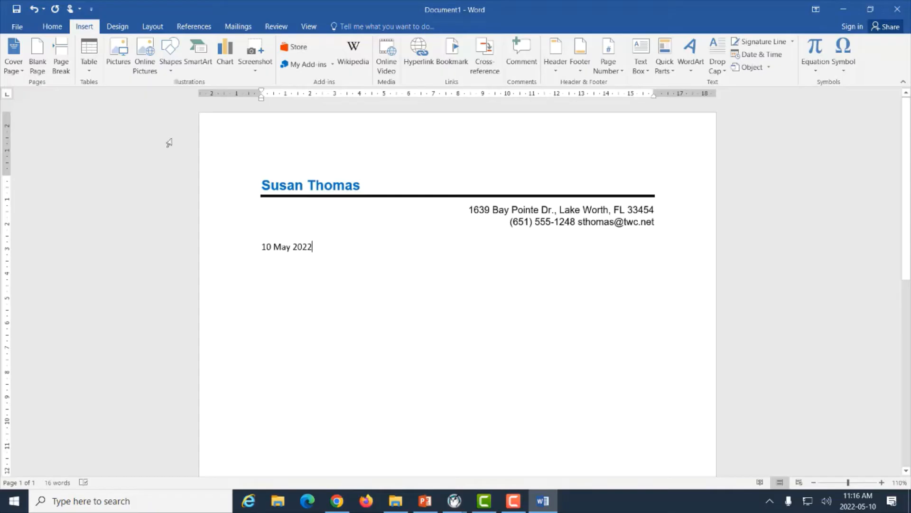
# - Save the letterhead as a Word Template (*.dotx) named TU2 in Custom Office Templates and close it
pyautogui.click(19, 28)
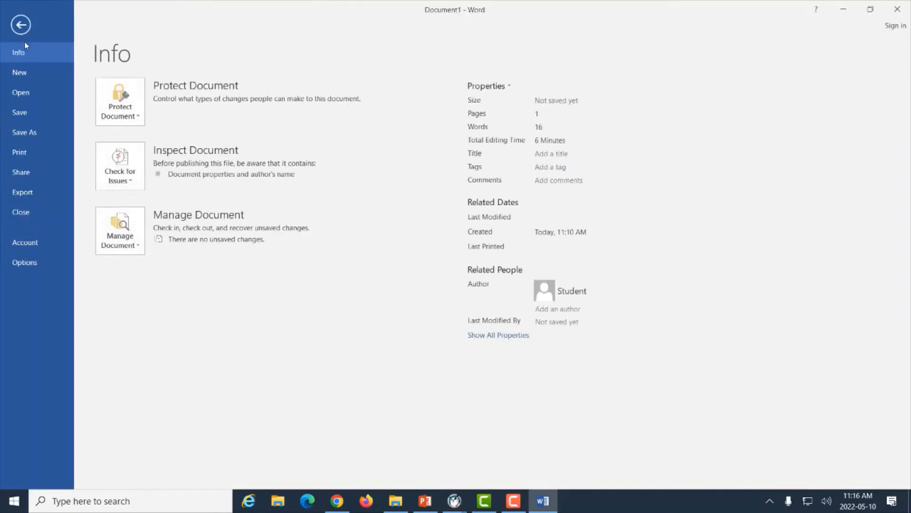
pyautogui.click(28, 133)
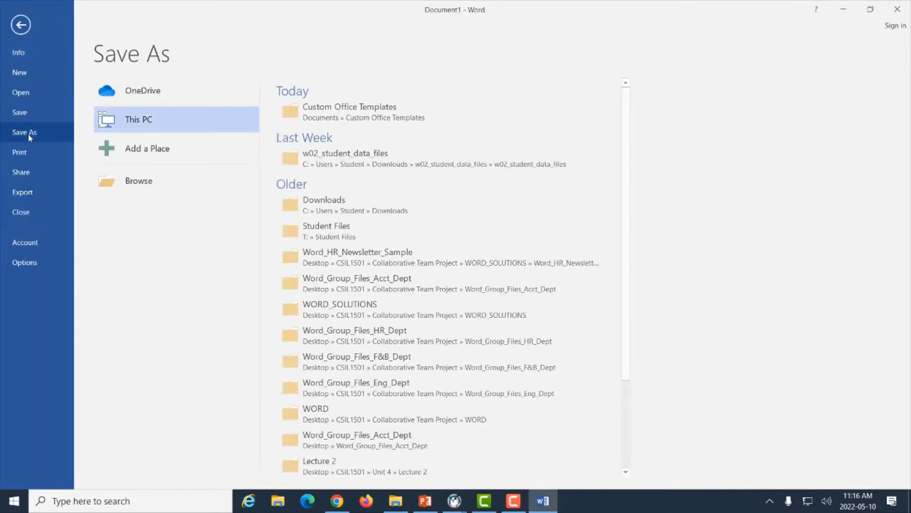
pyautogui.click(138, 180)
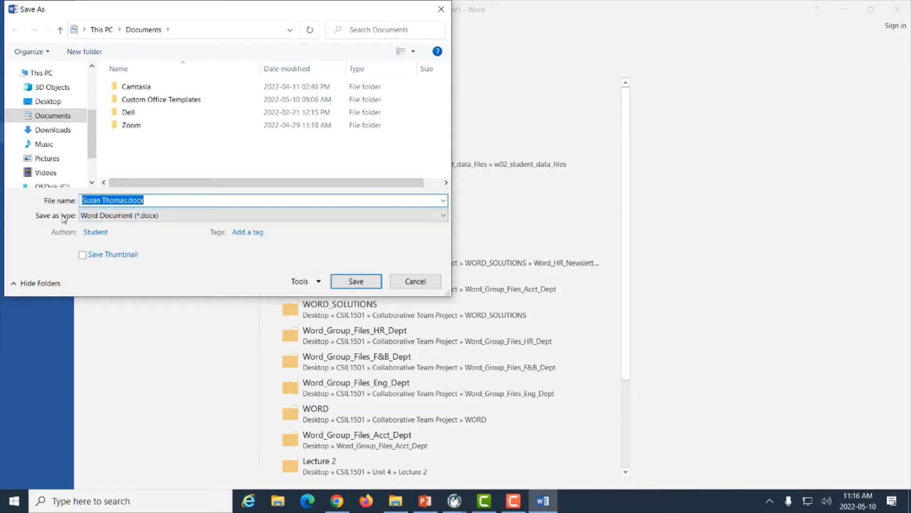
pyautogui.click(444, 216)
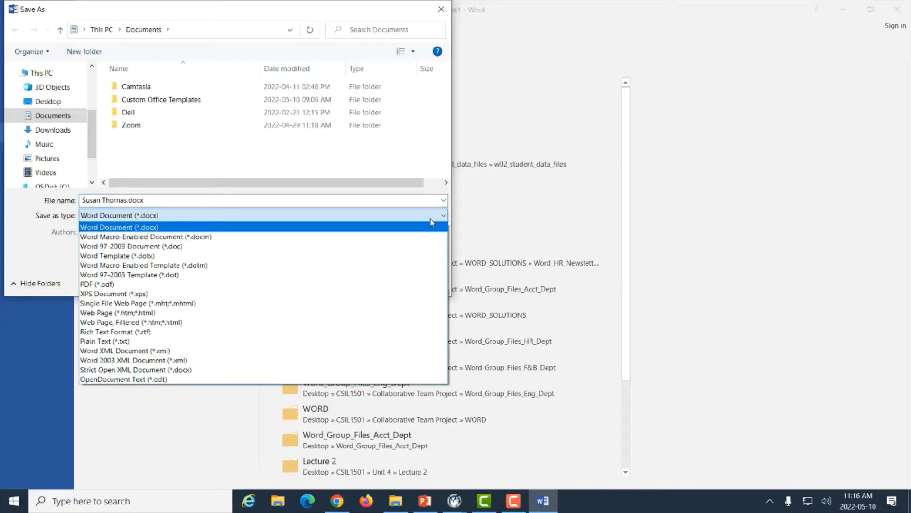
pyautogui.click(120, 257)
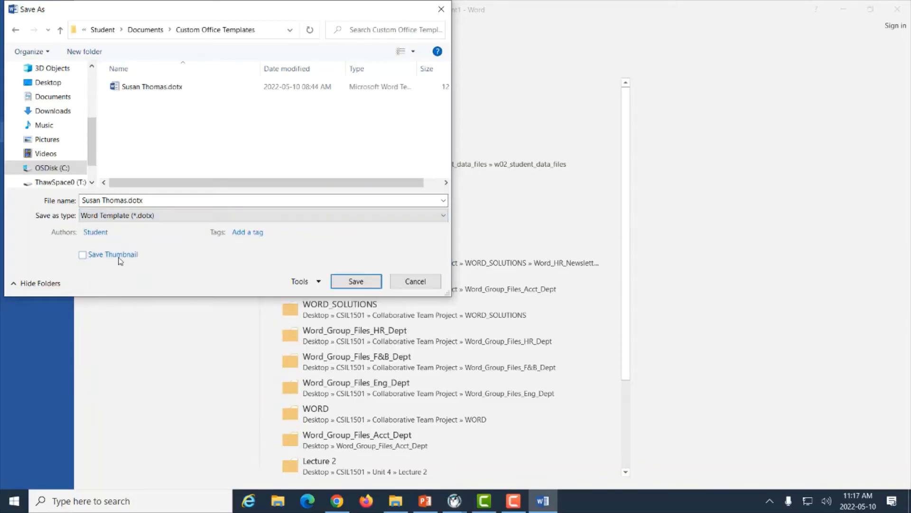
pyautogui.click(157, 201)
pyautogui.write('TU2')
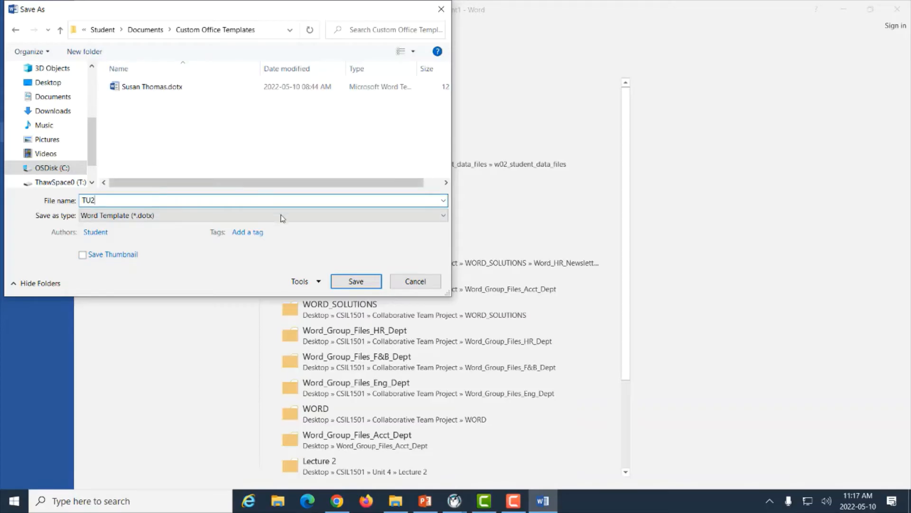
pyautogui.click(356, 282)
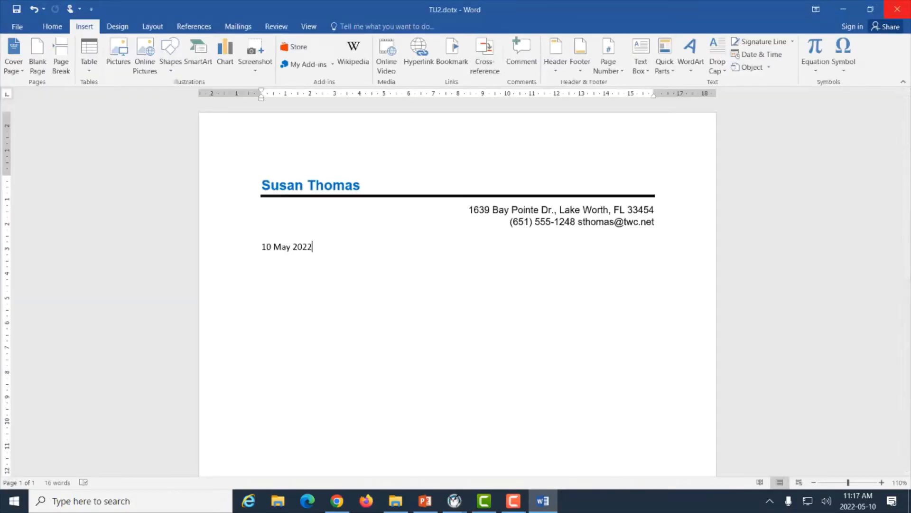
pyautogui.click(897, 9)
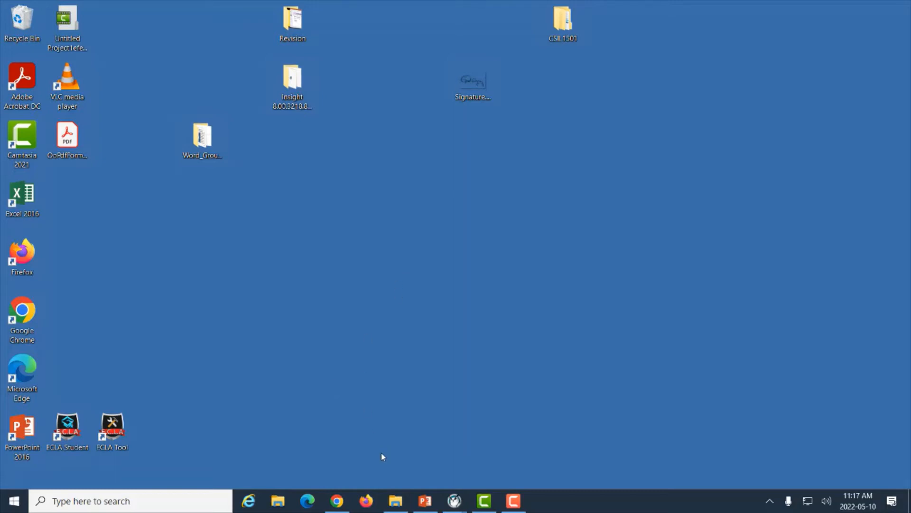
# - Reopen Word and look through the featured templates on its start screen
pyautogui.click(153, 496)
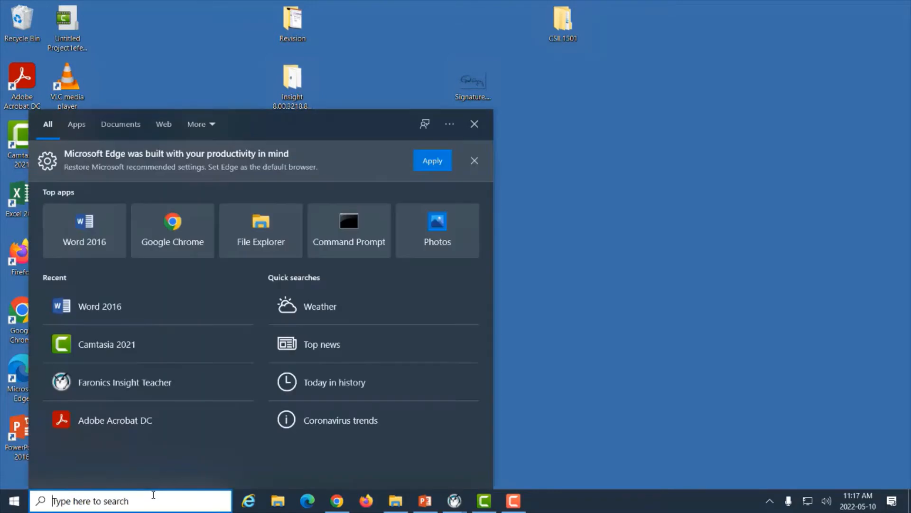
pyautogui.write('word')
pyautogui.press('Return')
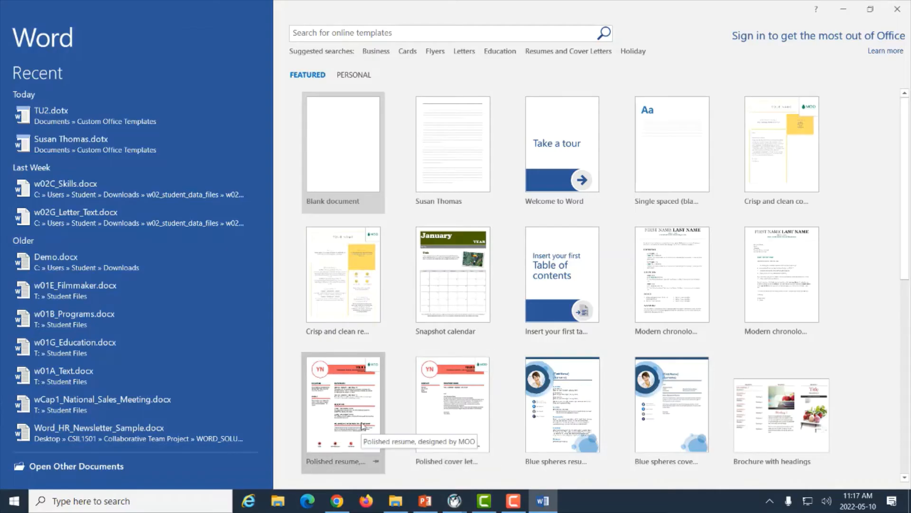
pyautogui.scroll(-3, 609, 406)
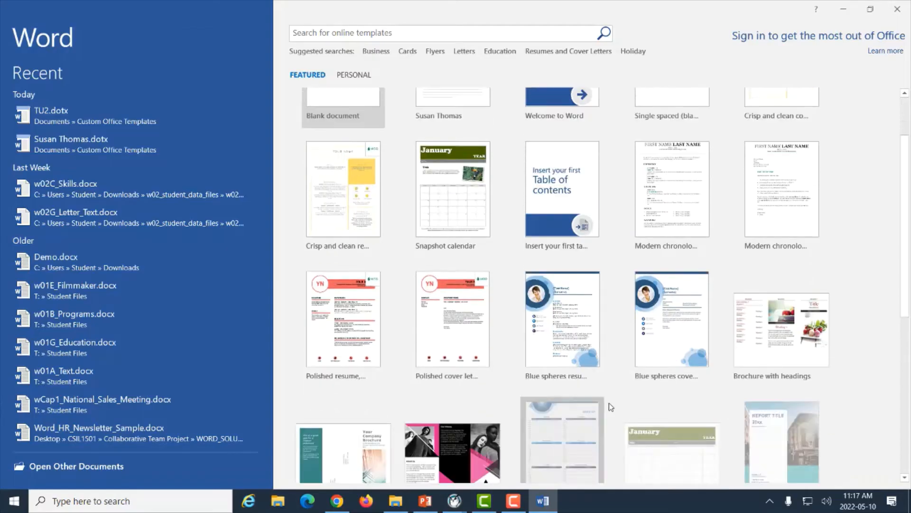
pyautogui.scroll(-3, 609, 402)
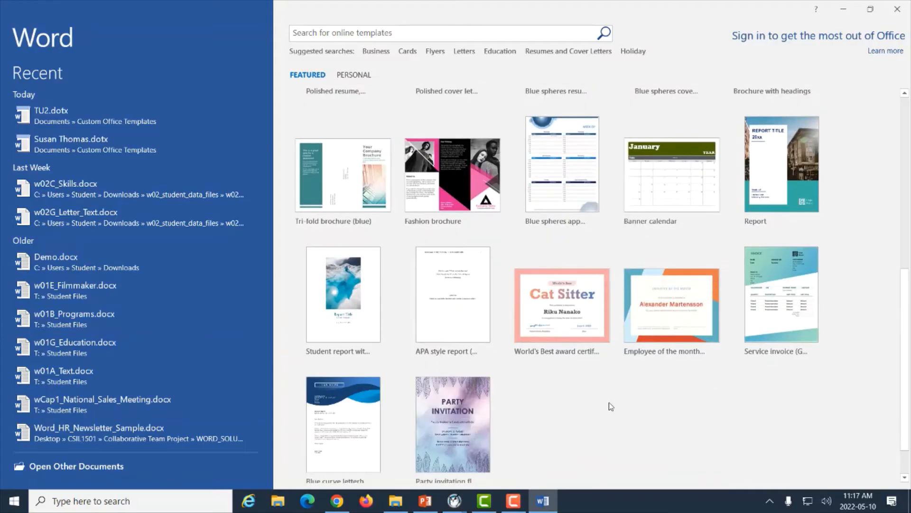
pyautogui.scroll(-2, 608, 402)
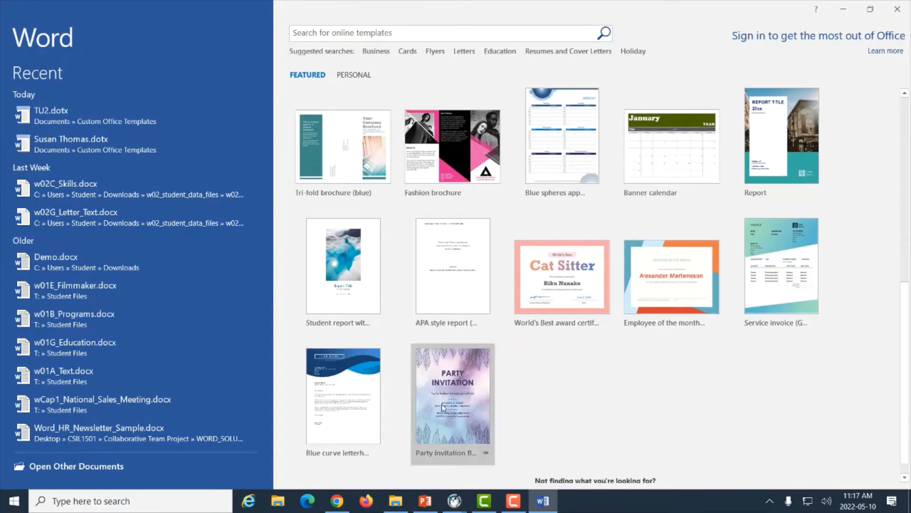
pyautogui.scroll(3, 504, 362)
pyautogui.scroll(5, 504, 362)
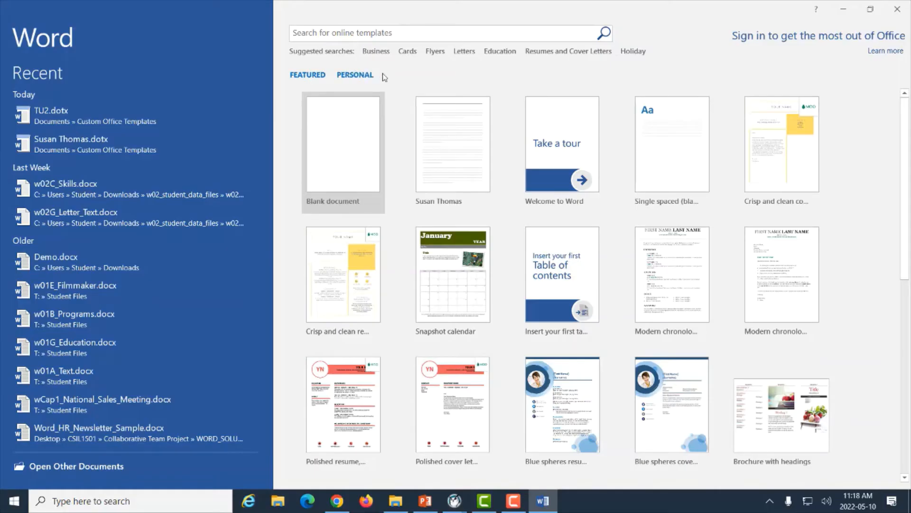
# - Create a new document from the personal template TU2 and add an empty line below the date
pyautogui.click(359, 79)
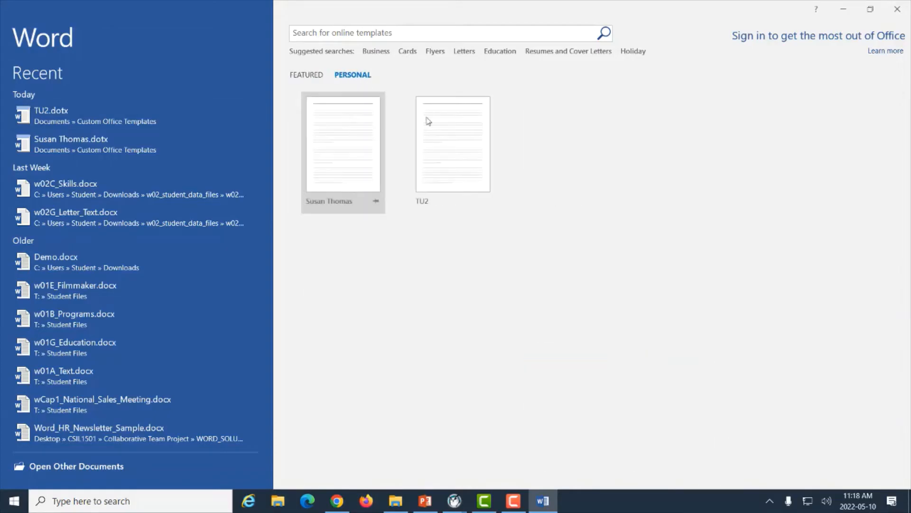
pyautogui.click(439, 155)
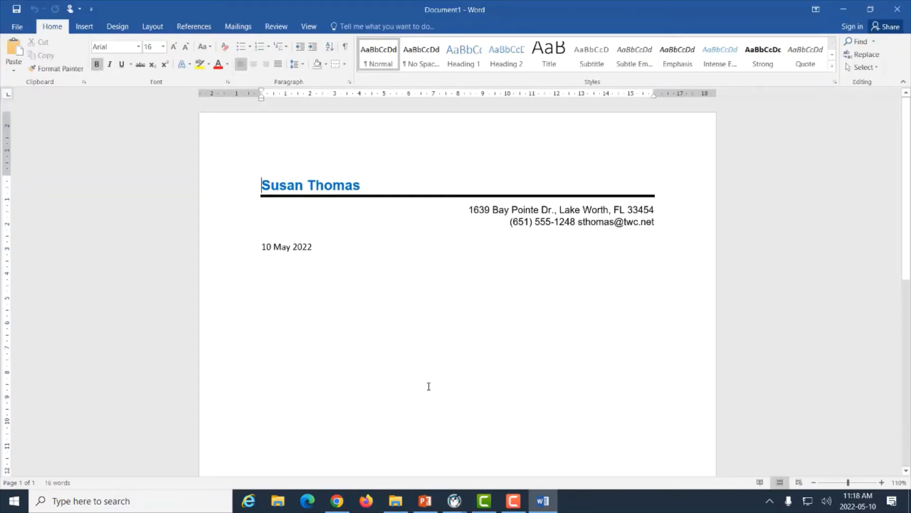
pyautogui.click(334, 247)
pyautogui.press('Return')
pyautogui.press('Return')
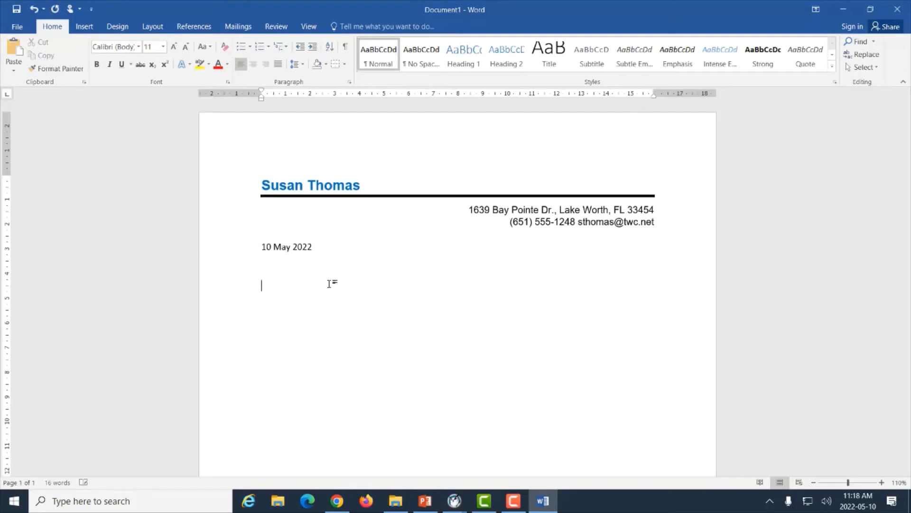
pyautogui.press('BackSpace')
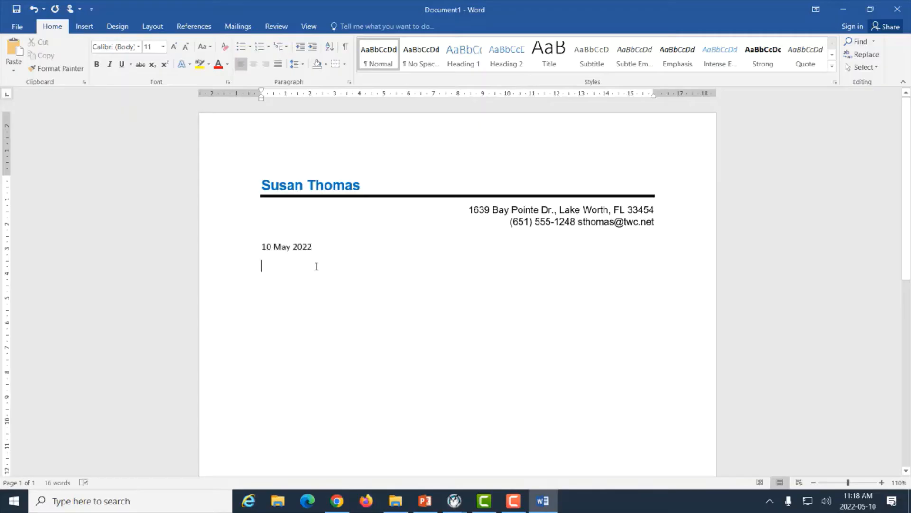
# - Insert the text of F02.docx from Desktop > CSIL1501 > Unit 4 > Lecture 4 > 2B below the date as the recipient's address
pyautogui.doubleClick(283, 291)
pyautogui.click(84, 27)
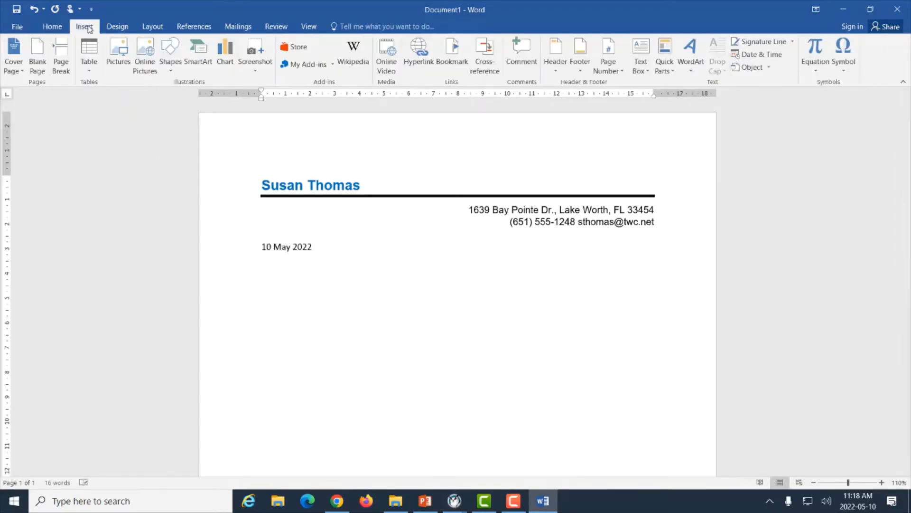
pyautogui.click(769, 67)
pyautogui.click(770, 95)
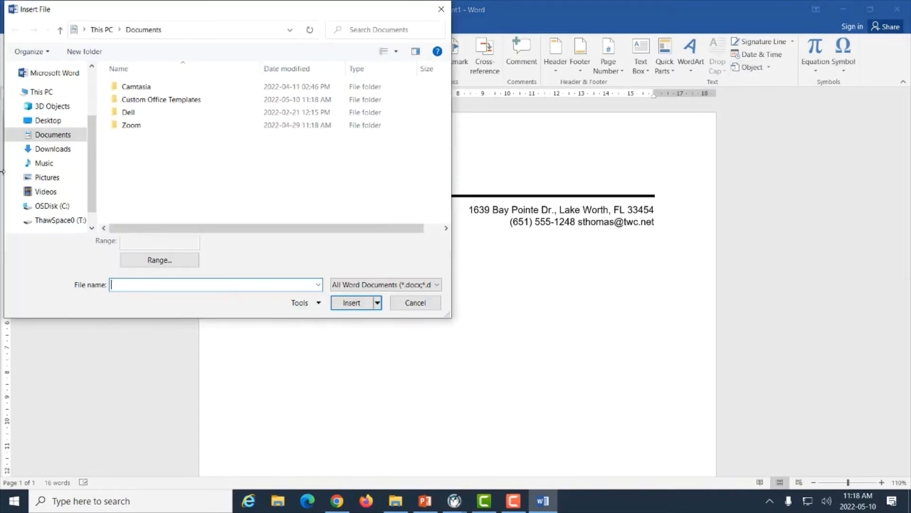
pyautogui.click(47, 121)
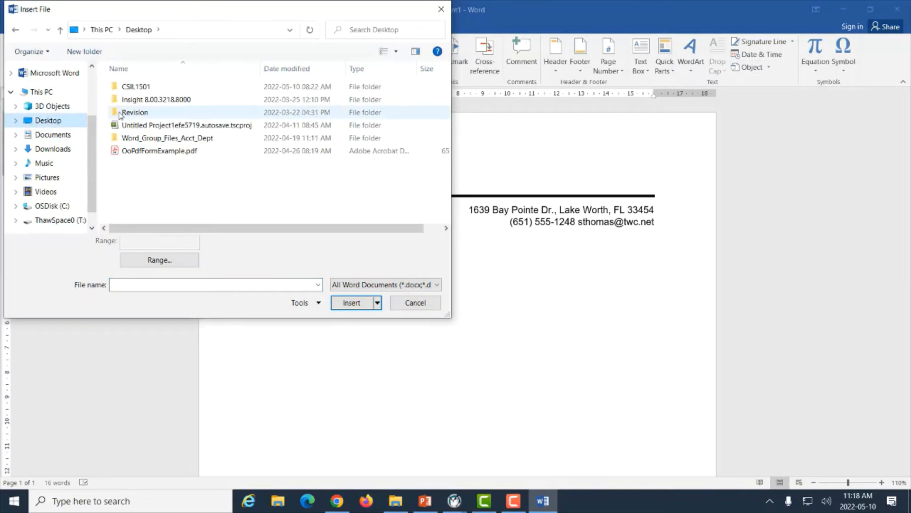
pyautogui.doubleClick(129, 91)
pyautogui.doubleClick(133, 100)
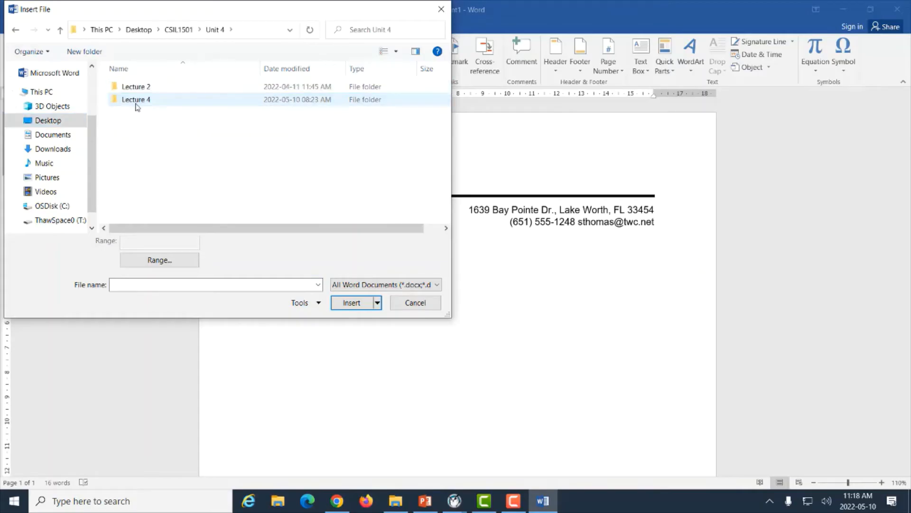
pyautogui.click(136, 102)
pyautogui.doubleClick(137, 102)
pyautogui.click(130, 92)
pyautogui.doubleClick(130, 91)
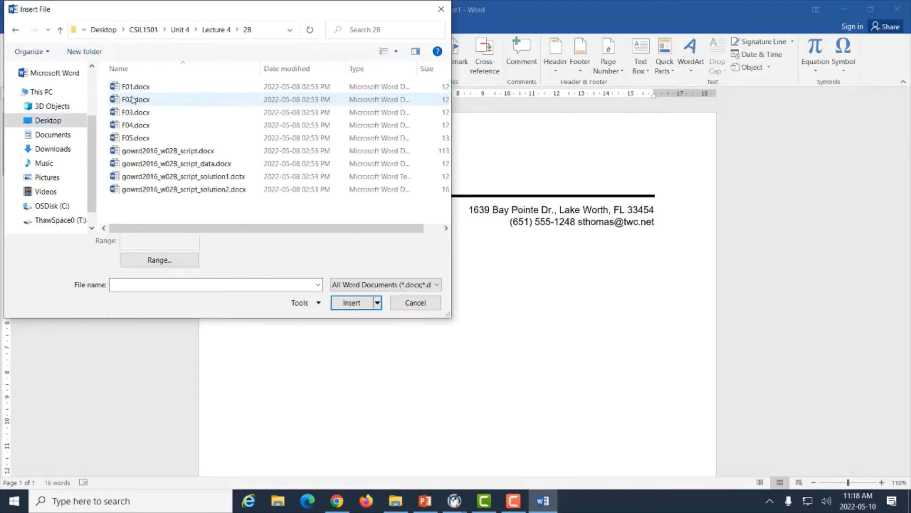
pyautogui.doubleClick(133, 100)
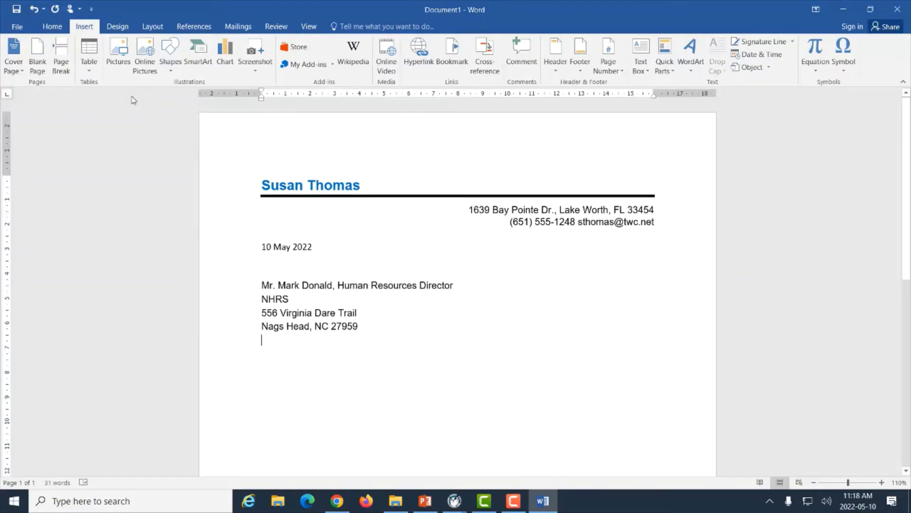
# - Leave an empty line below the recipient's address and write a "Dear Mr." salutation with the recipient's surname
pyautogui.press('Return')
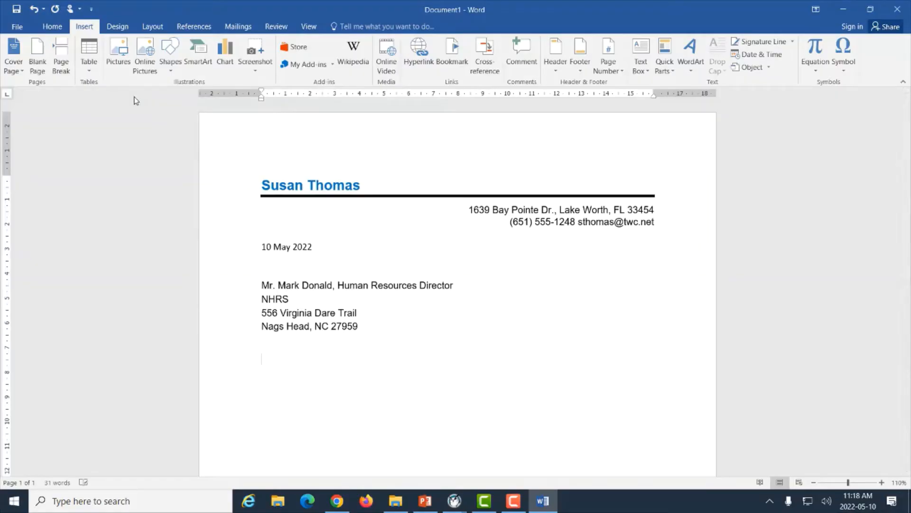
pyautogui.click(300, 285)
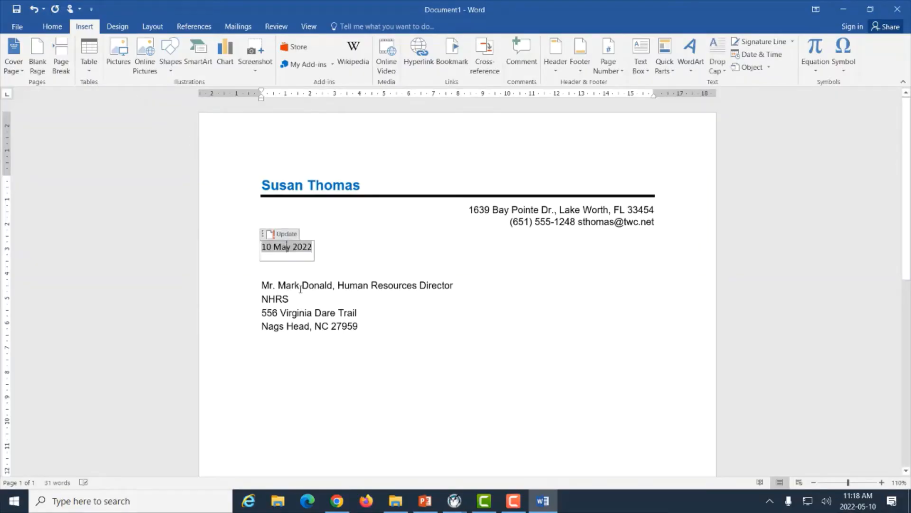
pyautogui.click(50, 26)
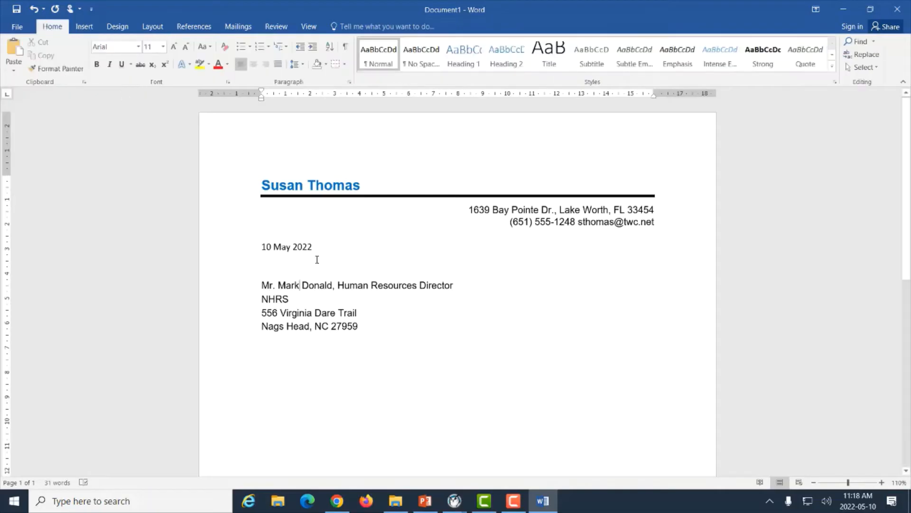
pyautogui.click(280, 246)
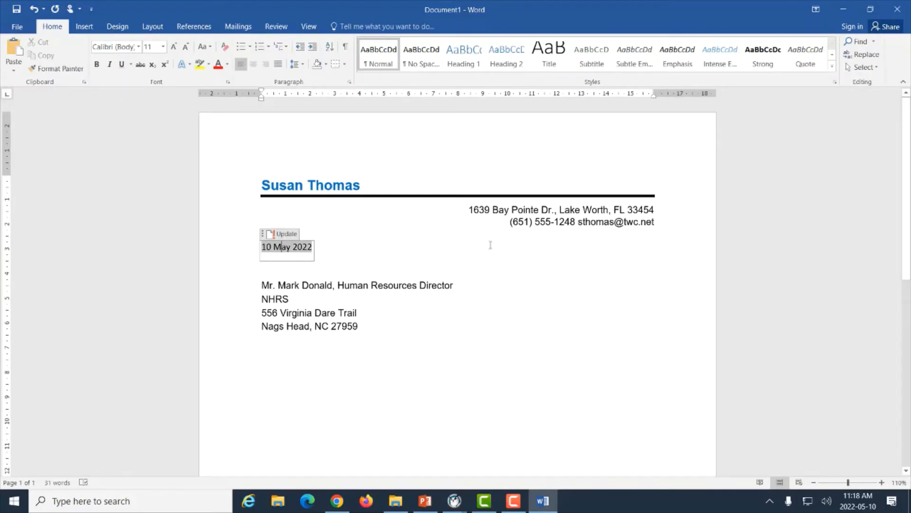
pyautogui.click(531, 210)
pyautogui.click(285, 339)
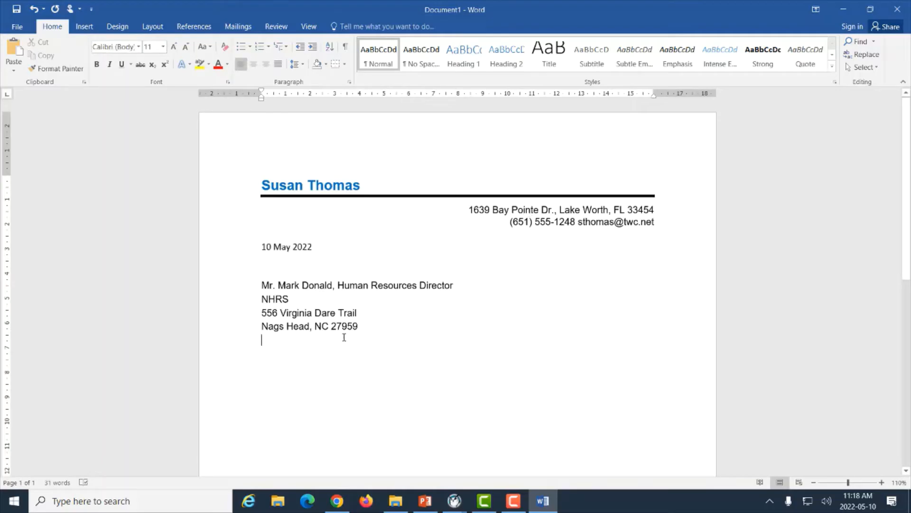
pyautogui.press('Return')
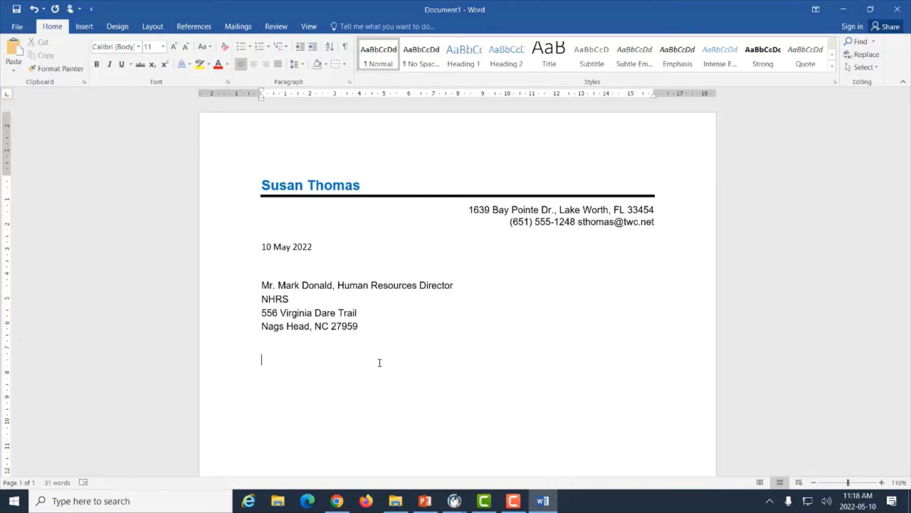
pyautogui.write('Dear Mr. Donald')
# - Copy the Arial 11 formatting of the recipient's address to the date and the salutation with Format Painter
pyautogui.click(294, 247)
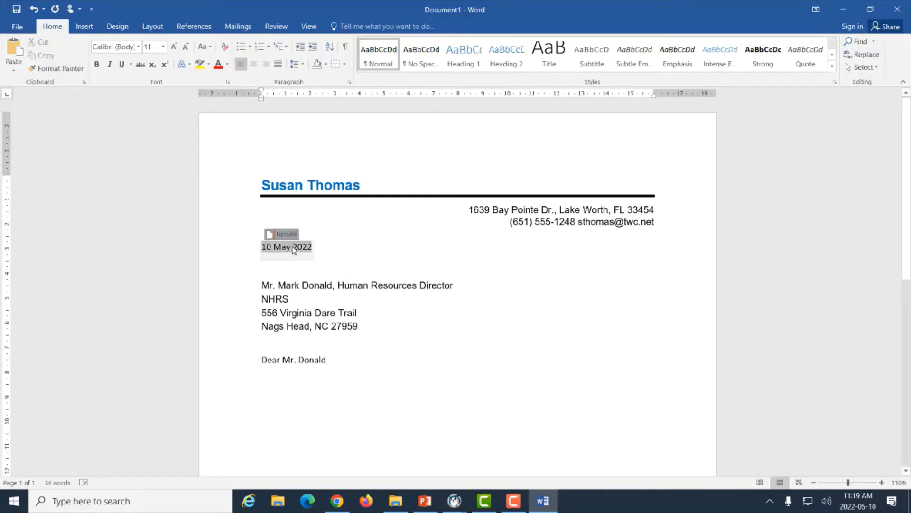
pyautogui.click(294, 285)
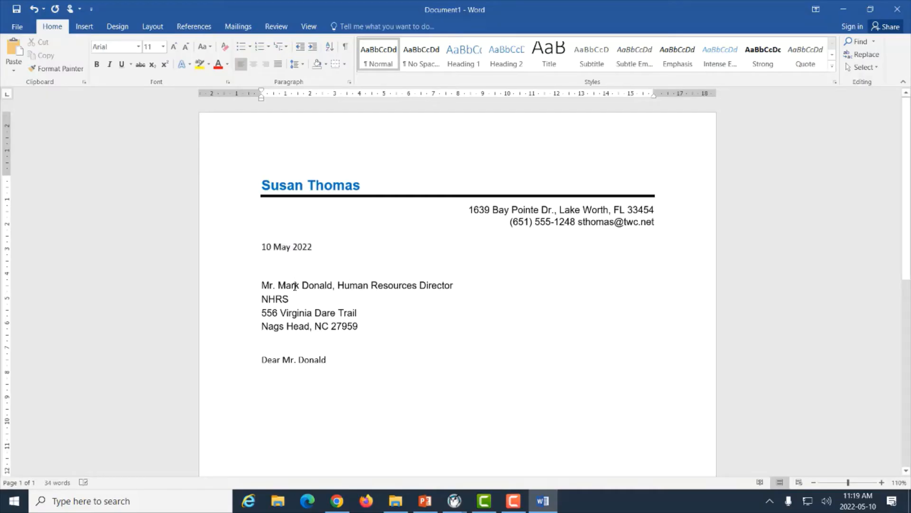
pyautogui.click(56, 68)
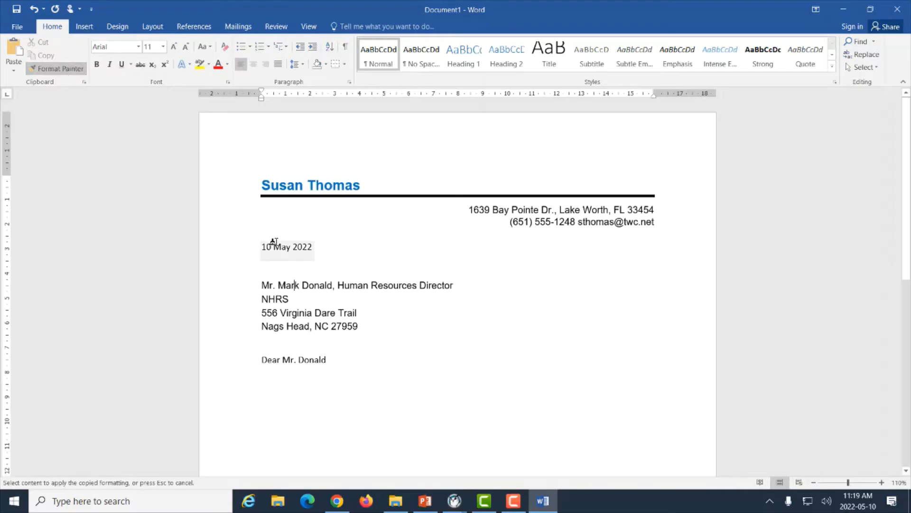
pyautogui.moveTo(254, 245)
pyautogui.mouseDown()
pyautogui.moveTo(308, 247)
pyautogui.moveTo(316, 256)
pyautogui.mouseUp()
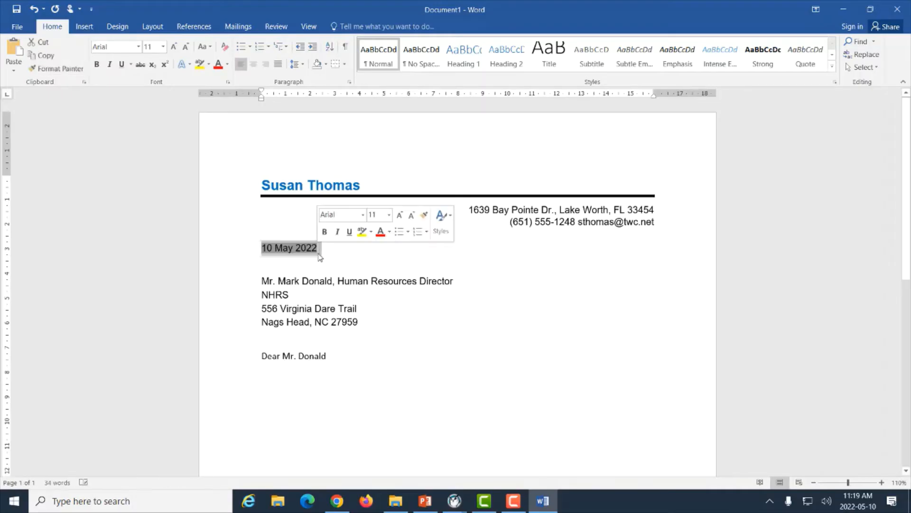
pyautogui.click(55, 68)
pyautogui.moveTo(261, 356); pyautogui.dragTo(337, 362)
pyautogui.click(370, 393)
# - Insert the text of F03.docx on a new line below the salutation as the opening paragraph
pyautogui.press('Return')
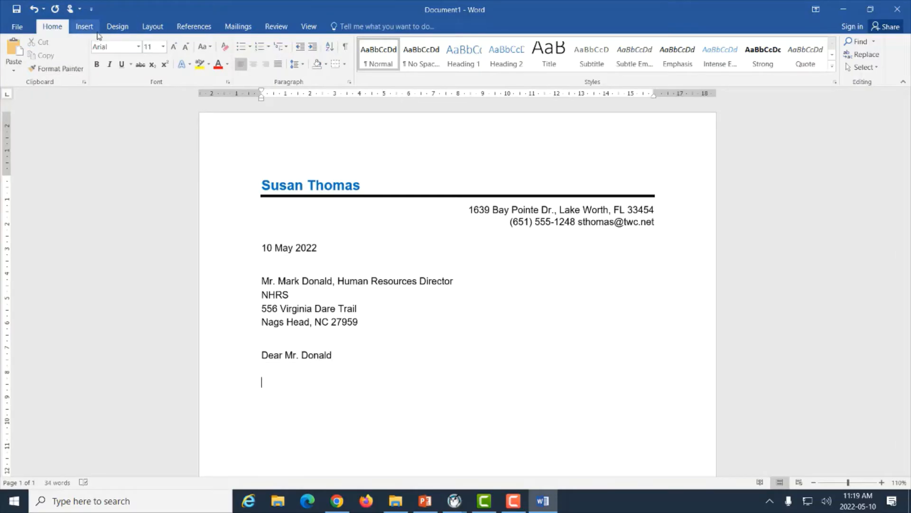
pyautogui.click(84, 27)
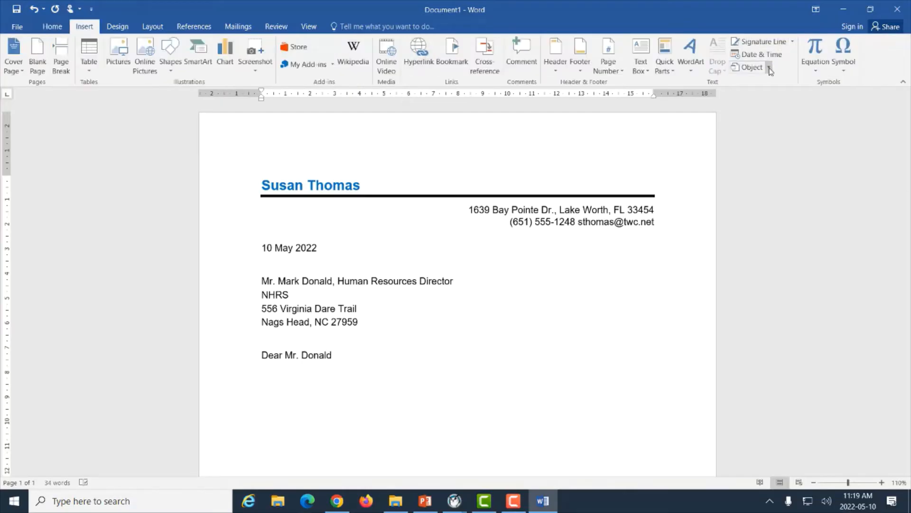
pyautogui.click(769, 67)
pyautogui.click(772, 97)
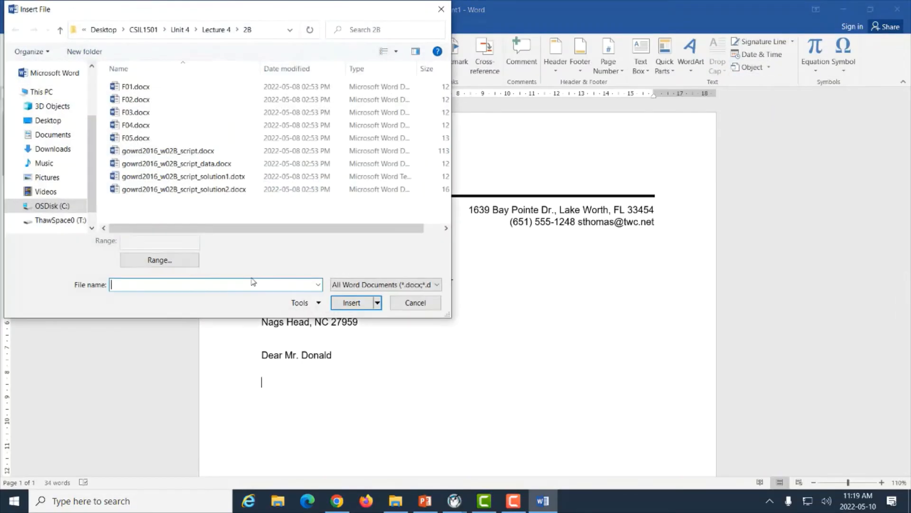
pyautogui.doubleClick(141, 114)
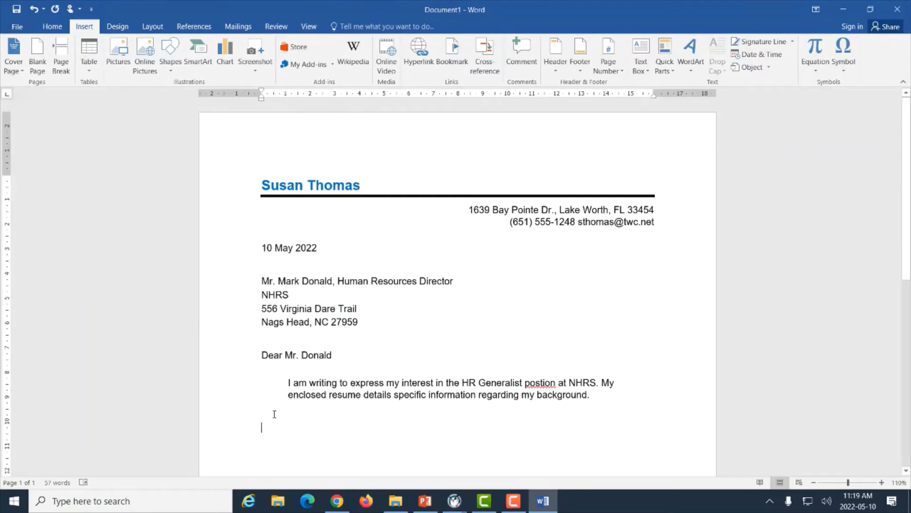
# - Decrease the indent of the opening paragraph so it starts at the page's left margin
pyautogui.click(290, 382)
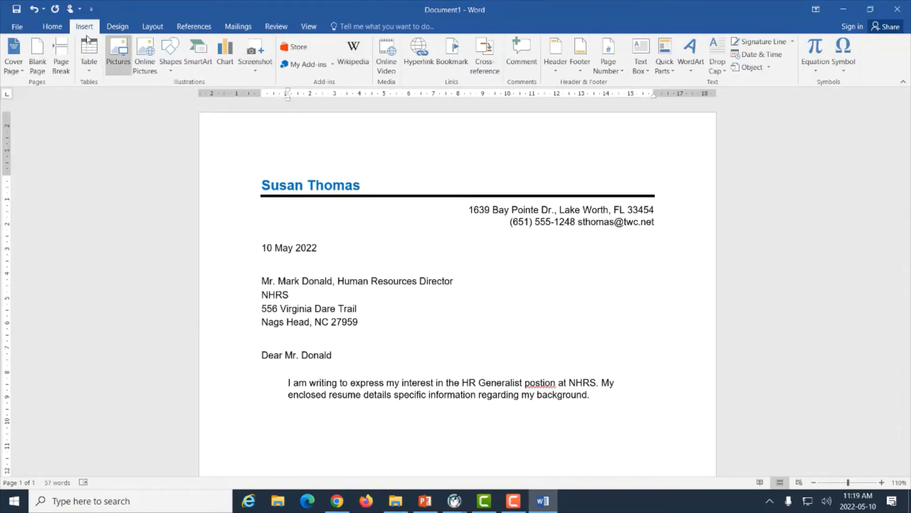
pyautogui.click(52, 26)
pyautogui.click(300, 47)
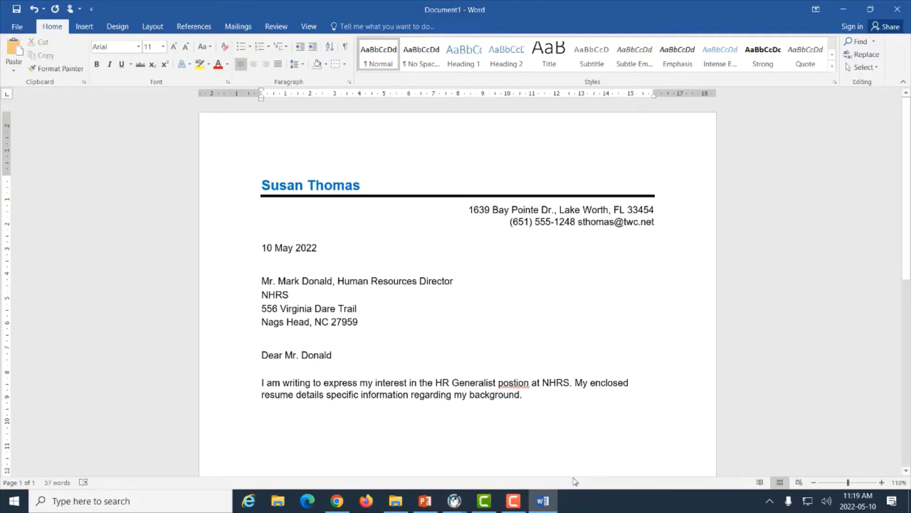
# - Paste the qualifications and contact paragraphs below the opening paragraph, leaving an empty line between
pyautogui.scroll(-3, 503, 404)
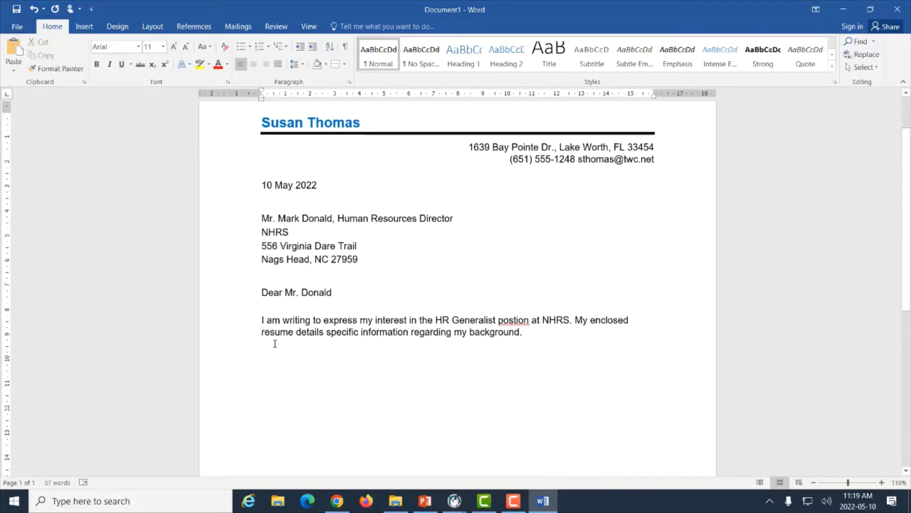
pyautogui.moveTo(266, 337); pyautogui.dragTo(399, 338)
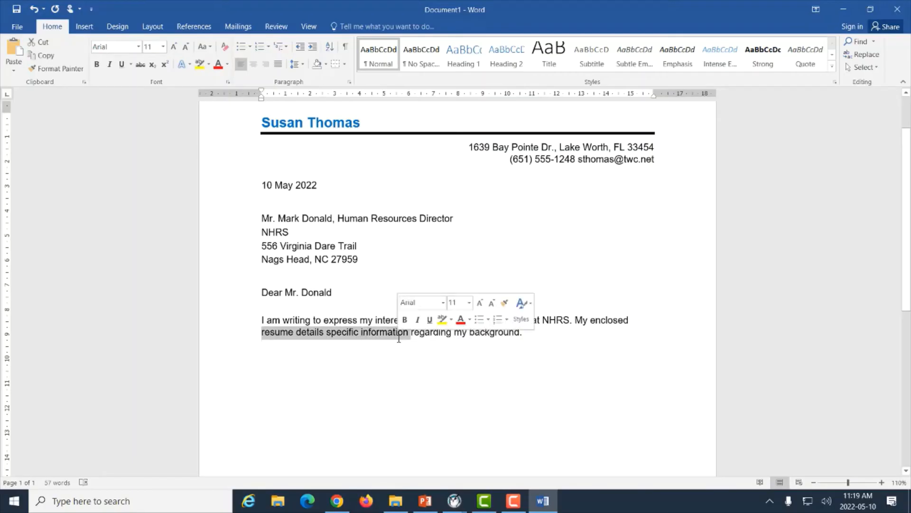
pyautogui.click(558, 337)
pyautogui.press('Return')
pyautogui.press('Return')
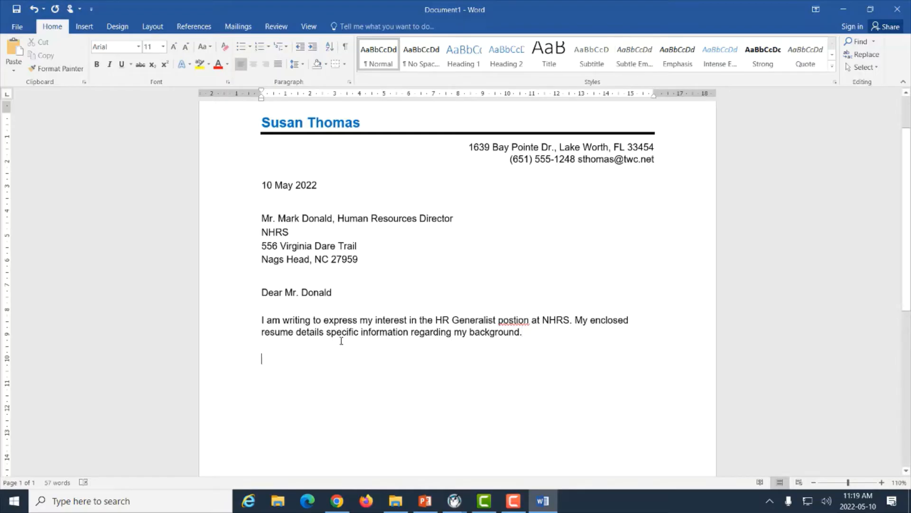
pyautogui.hotkey('ctrl', 'v')
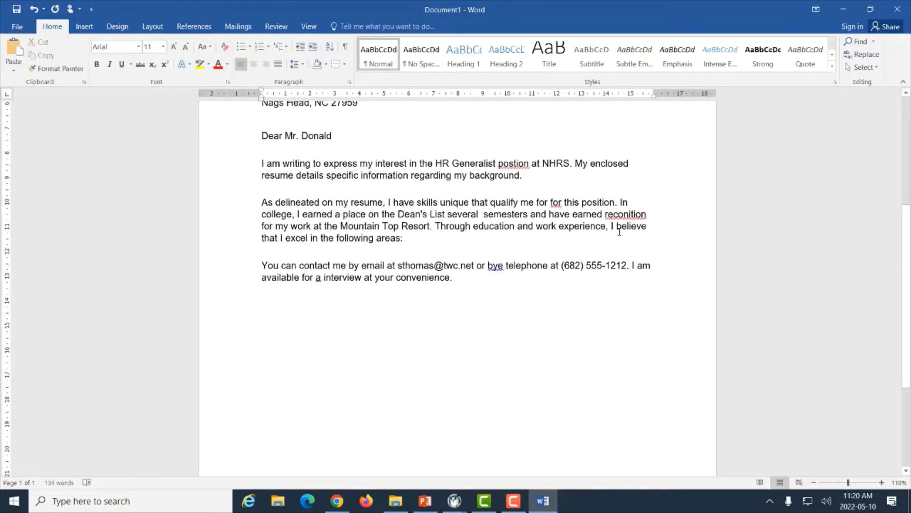
# - Add an empty line after the qualifications paragraph ending in "the following areas:"
pyautogui.click(419, 237)
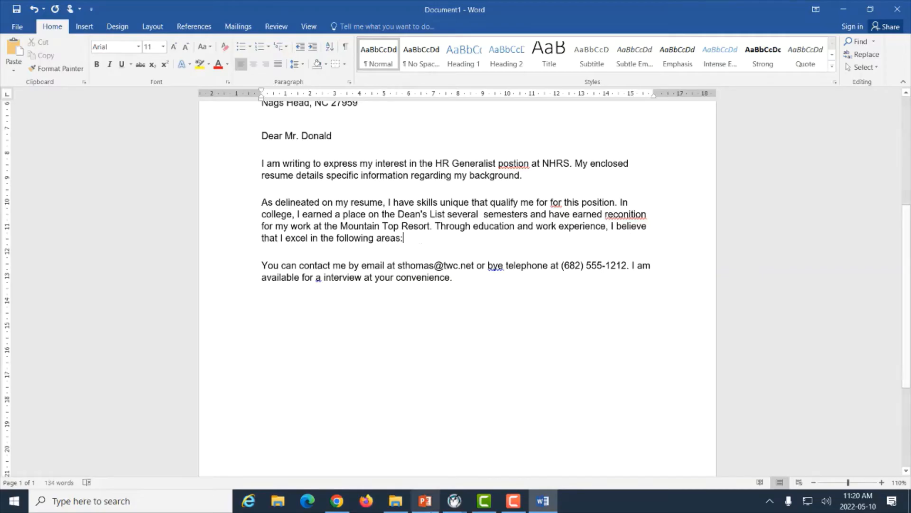
pyautogui.moveTo(424, 501)
pyautogui.press('Return')
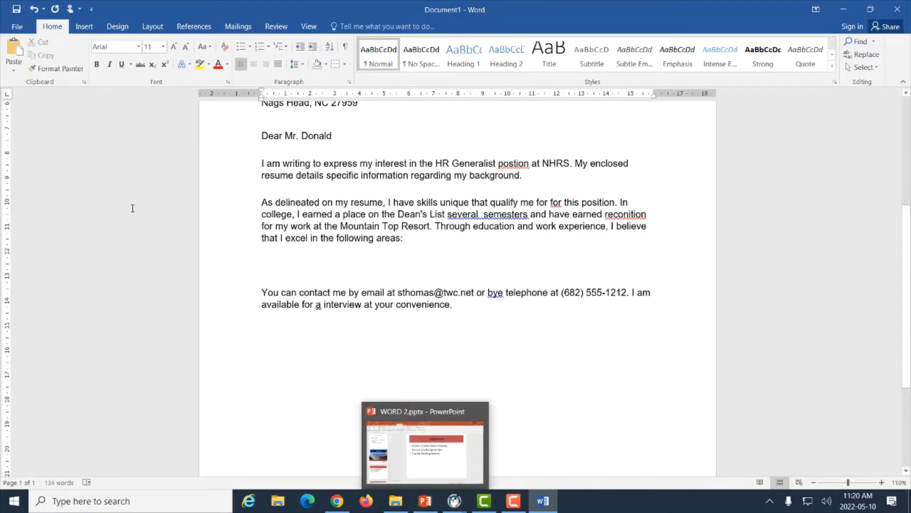
# - Insert a table of two columns and three rows below the qualifications paragraph and undo the insertion
pyautogui.click(86, 26)
pyautogui.click(86, 58)
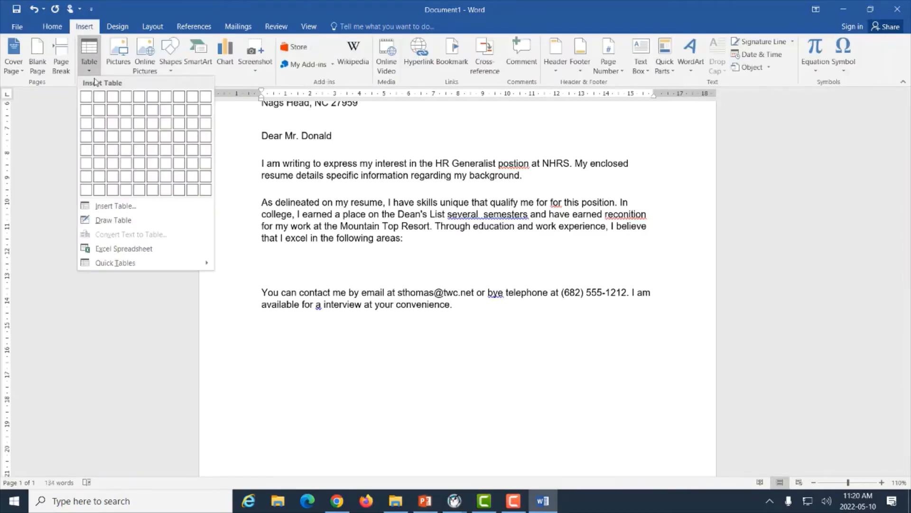
pyautogui.click(98, 124)
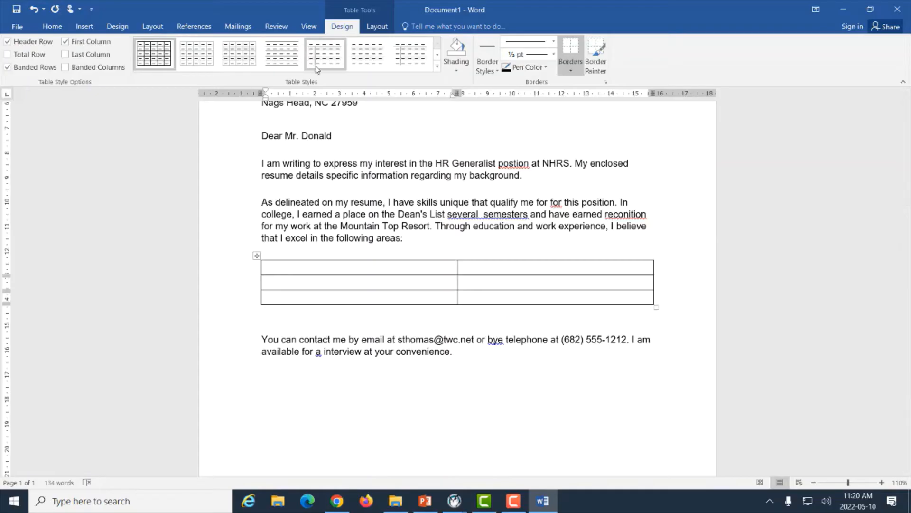
pyautogui.click(34, 9)
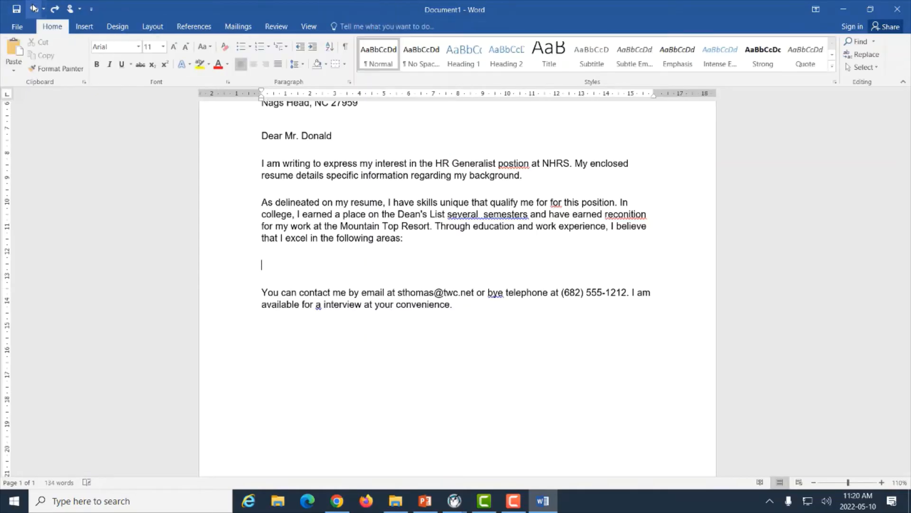
# - Insert the text of the skills table file into the empty line below the qualifications paragraph
pyautogui.click(85, 26)
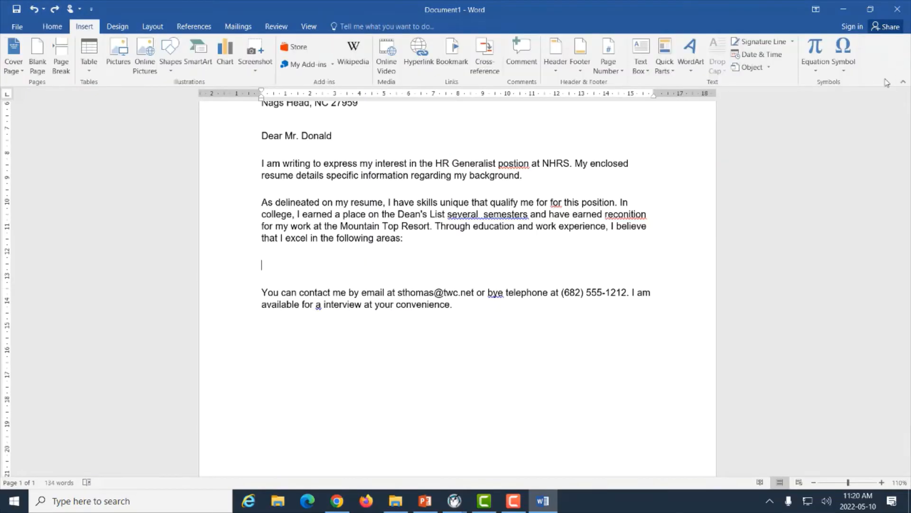
pyautogui.click(769, 67)
pyautogui.click(775, 95)
pyautogui.click(133, 138)
pyautogui.doubleClick(133, 139)
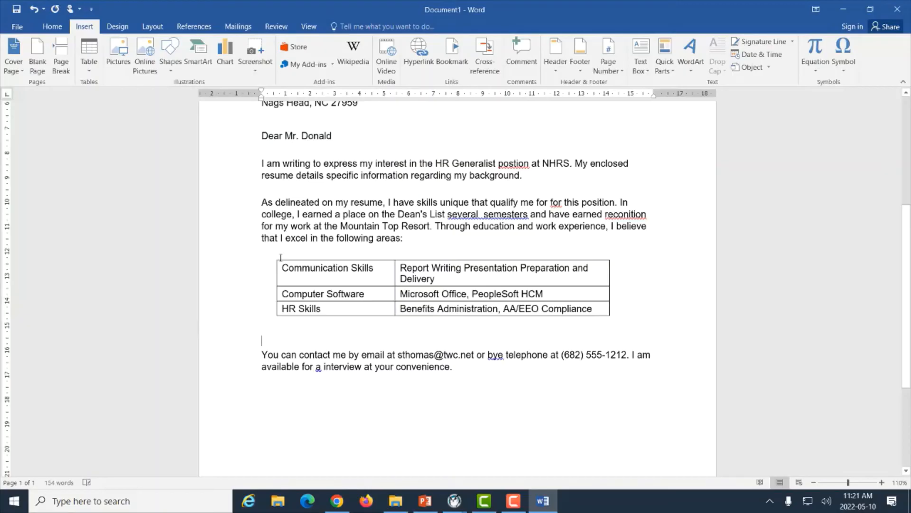
# - Add the closing "Yours Sincerely" below the contact paragraph, leaving empty lines between
pyautogui.click(483, 392)
pyautogui.scroll(-3, 483, 392)
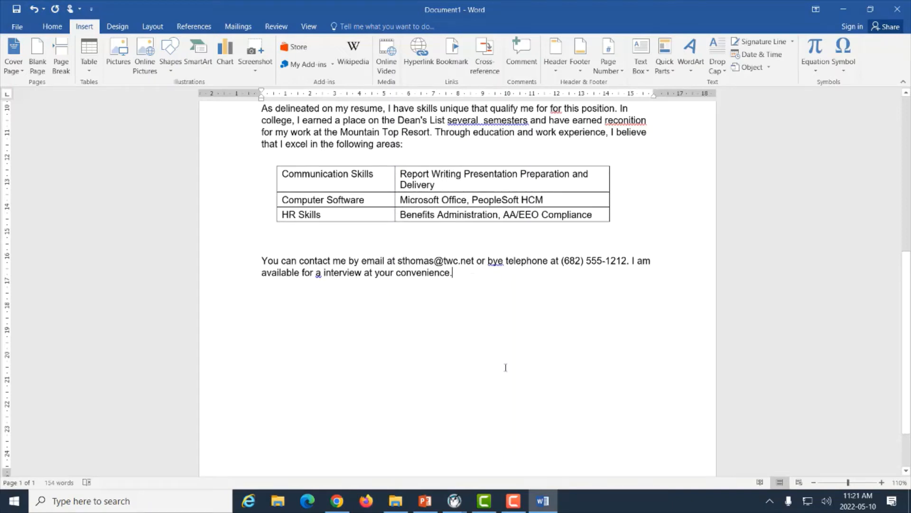
pyautogui.press('Return')
pyautogui.press('Return')
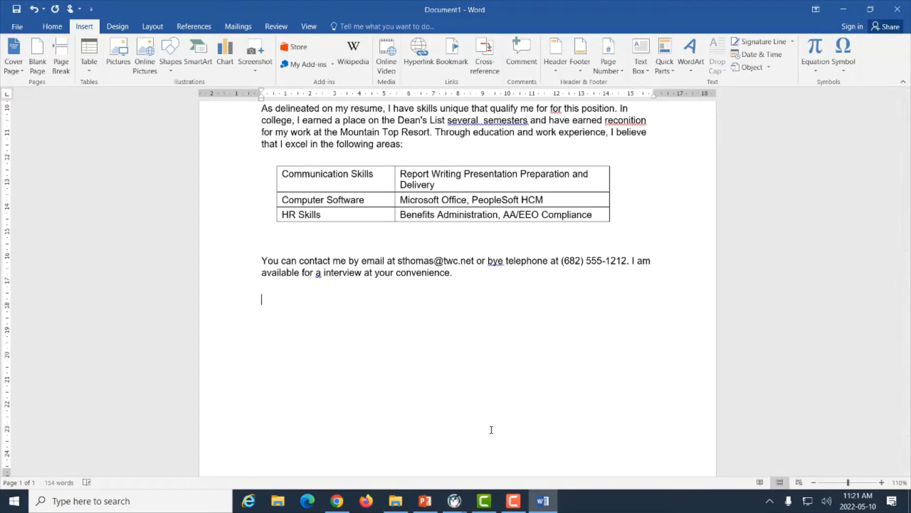
pyautogui.press('Return')
pyautogui.write('Yours Sincerely')
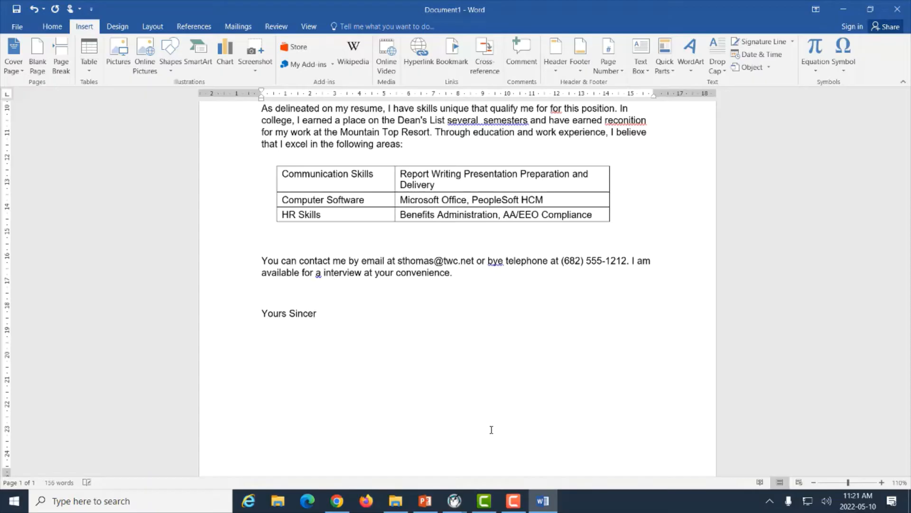
# - Enter the sender's full name below the closing, leaving empty space for a signature
pyautogui.press('Return')
pyautogui.press('Return')
pyautogui.press('Return')
pyautogui.write('S')
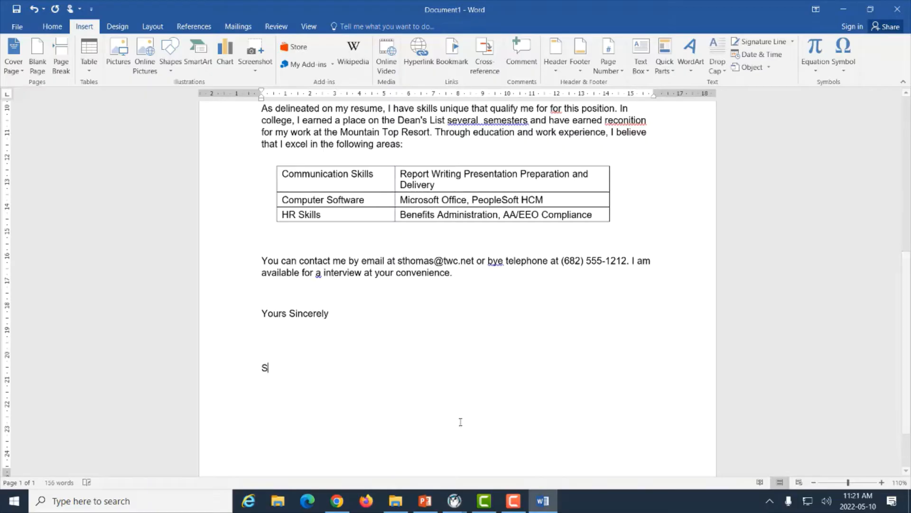
pyautogui.write('usan Thomas')
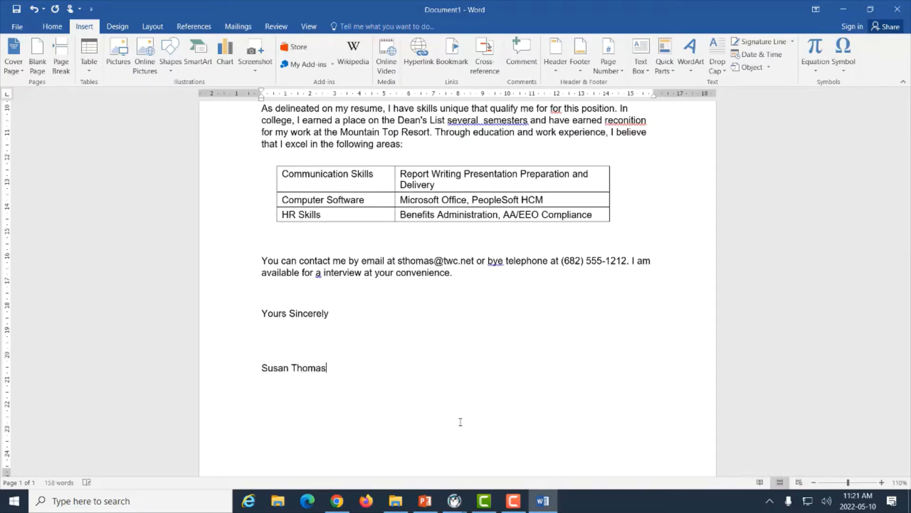
# - Add the notation "Enclosure" on the line below the sender's name and correct its spelling
pyautogui.press('Return')
pyautogui.write('Eclosure')
pyautogui.scroll(2, 275, 161)
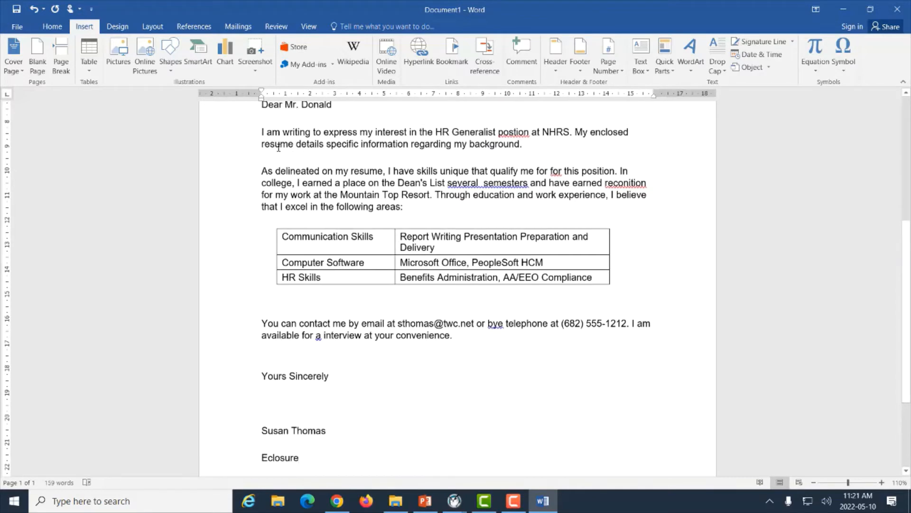
pyautogui.moveTo(264, 145); pyautogui.dragTo(328, 145)
pyautogui.scroll(-3, 277, 281)
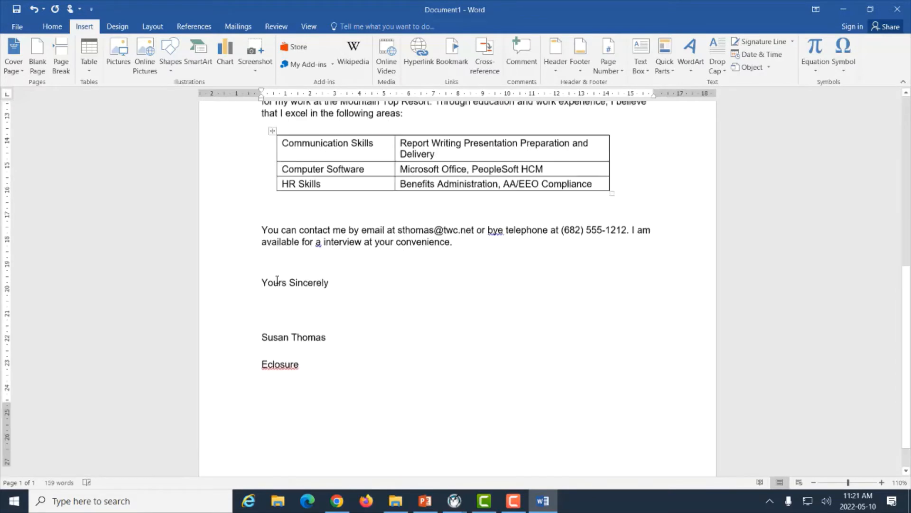
pyautogui.scroll(-1, 278, 281)
pyautogui.click(268, 329)
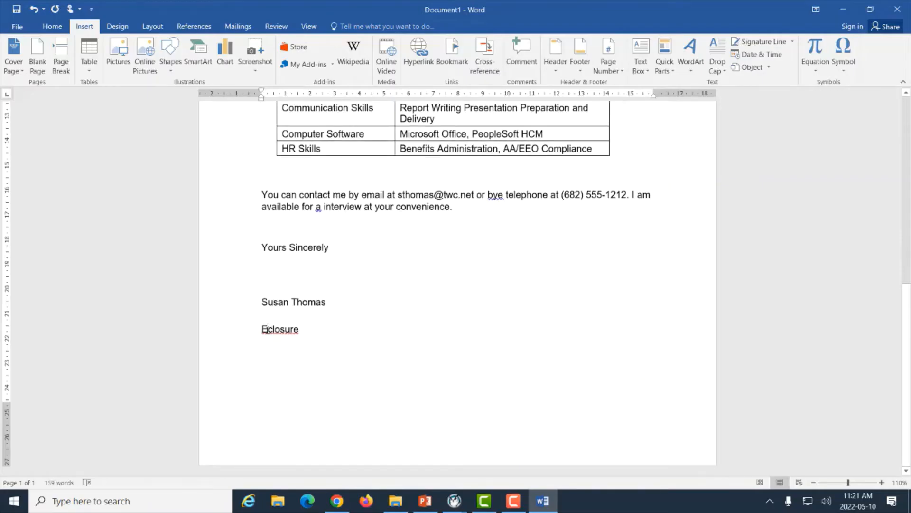
pyautogui.write('n')
pyautogui.click(314, 331)
# - Review the letter for flagged spelling and grammar errors, viewing the suggestions for "postion" and "reconition"
pyautogui.scroll(12, 455, 293)
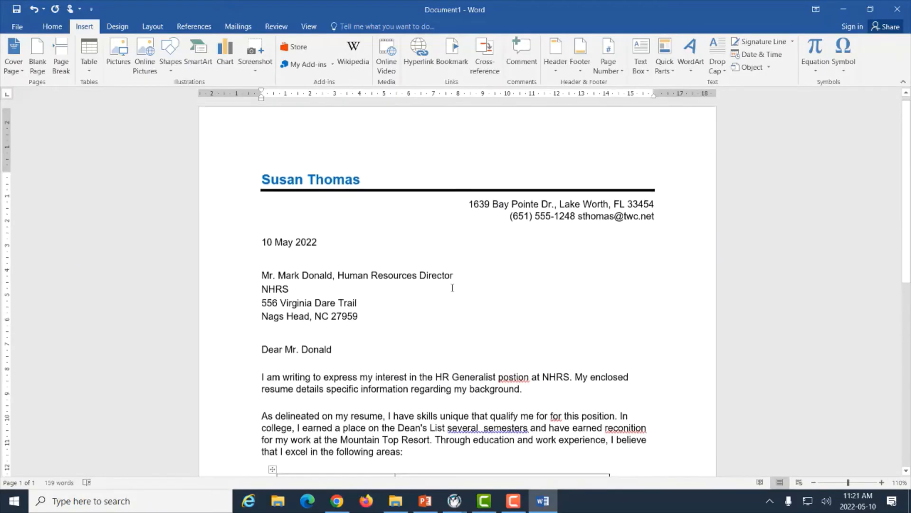
pyautogui.scroll(-9, 452, 288)
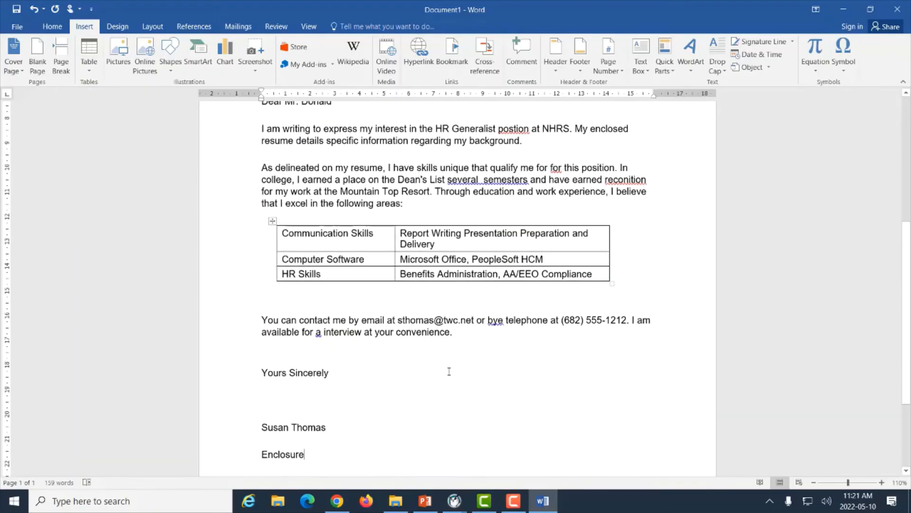
pyautogui.scroll(3, 449, 371)
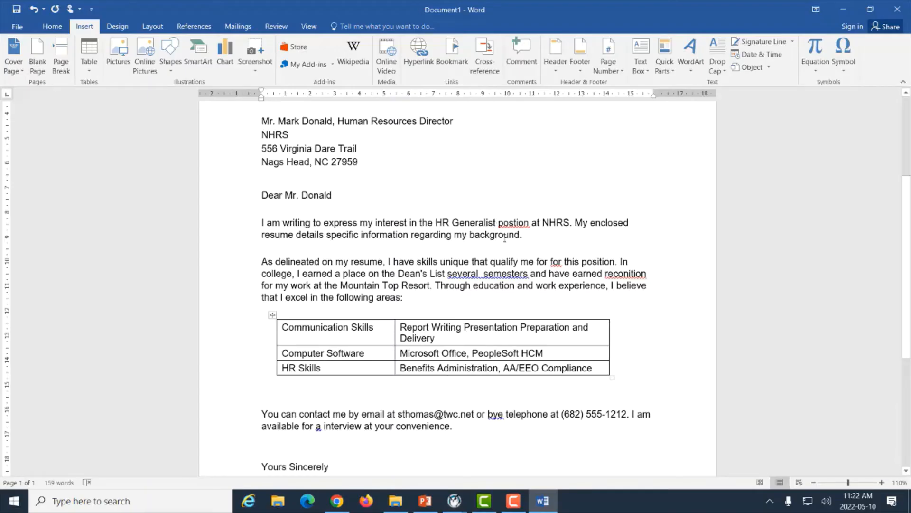
pyautogui.click(504, 222)
pyautogui.click(490, 275)
pyautogui.scroll(-3, 477, 323)
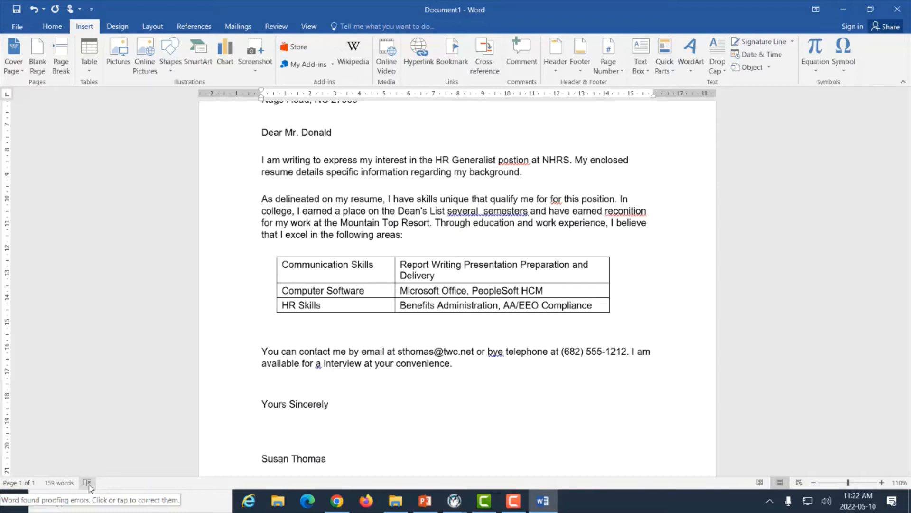
pyautogui.click(530, 187)
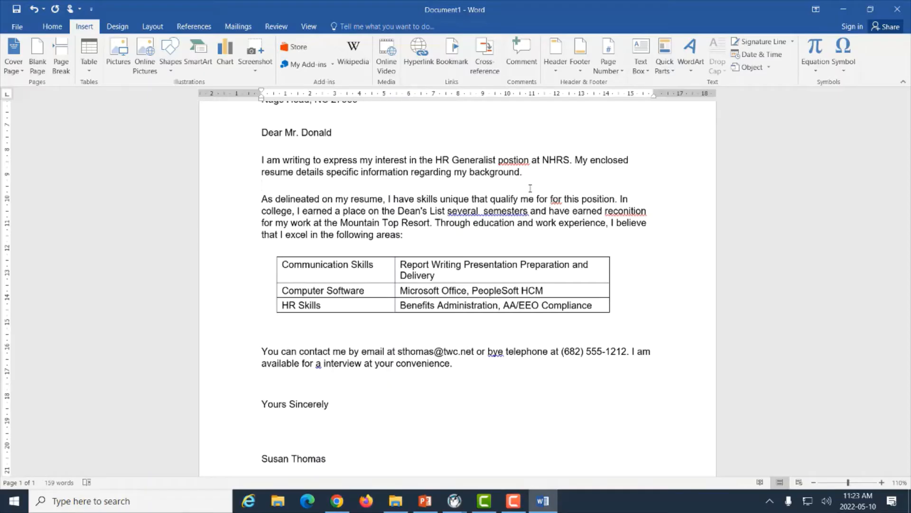
pyautogui.rightClick(518, 159)
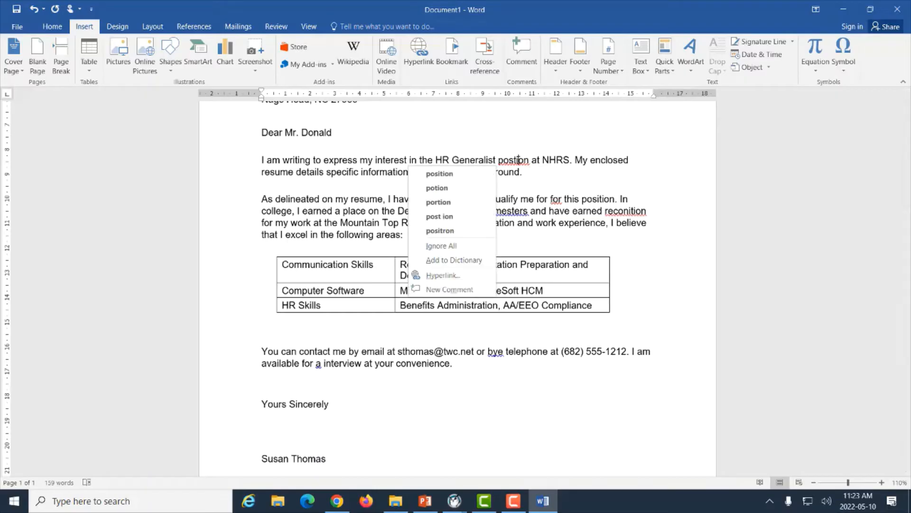
pyautogui.rightClick(651, 209)
pyautogui.rightClick(614, 208)
pyautogui.rightClick(614, 209)
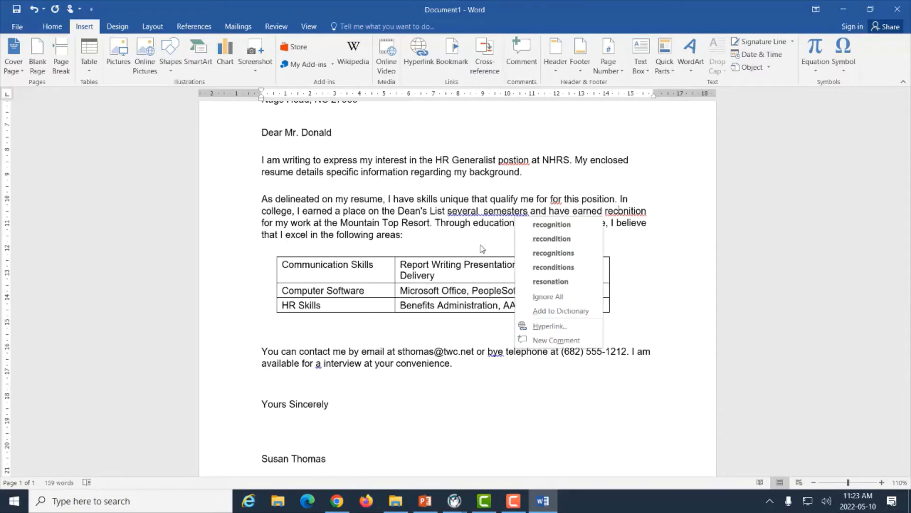
pyautogui.scroll(1, 467, 216)
pyautogui.scroll(5, 467, 214)
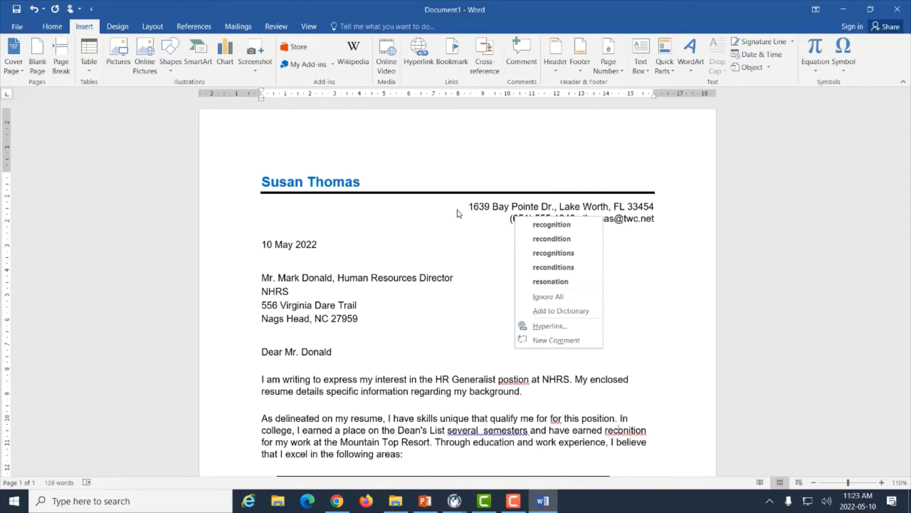
# - Run the spelling and grammar check from the start of the letter and change "postion" to "position"
pyautogui.click(264, 184)
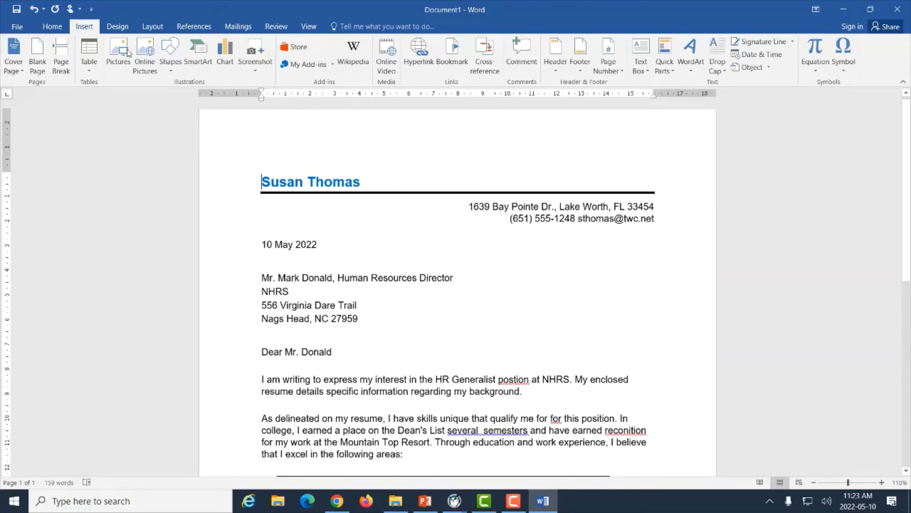
pyautogui.click(276, 27)
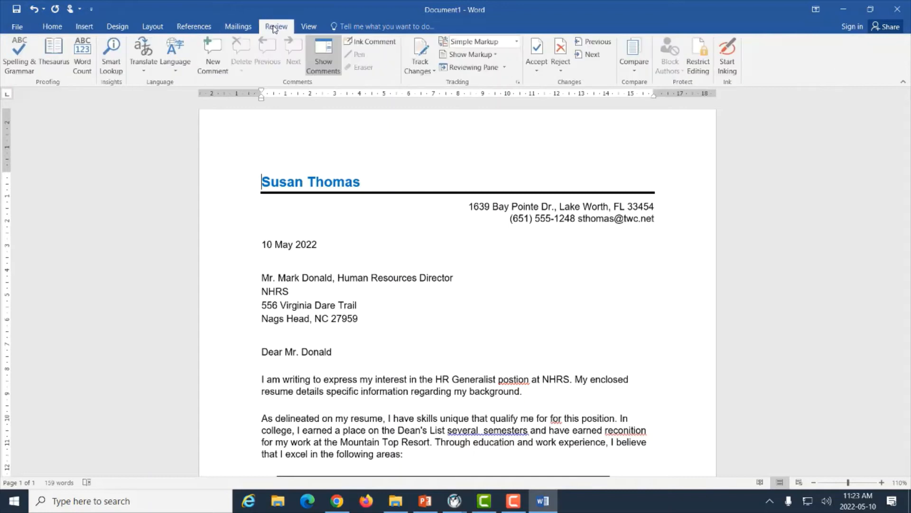
pyautogui.click(26, 62)
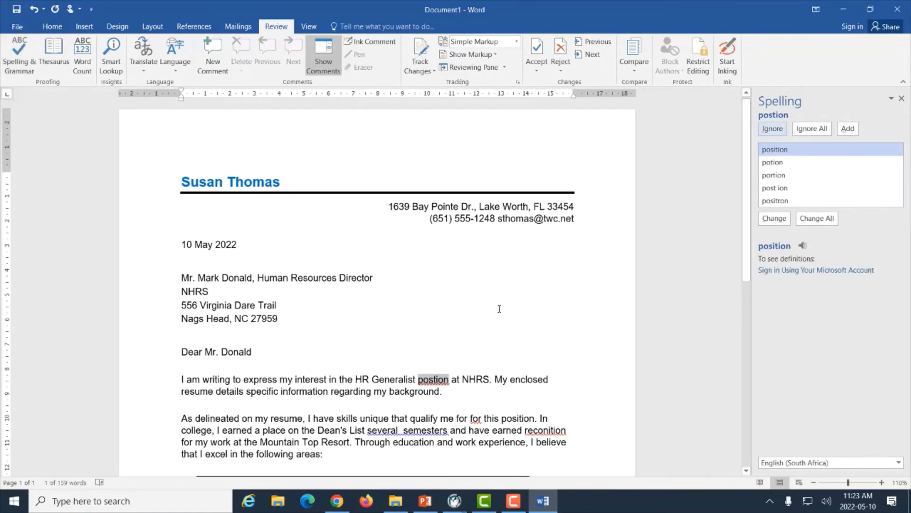
pyautogui.scroll(-3, 499, 308)
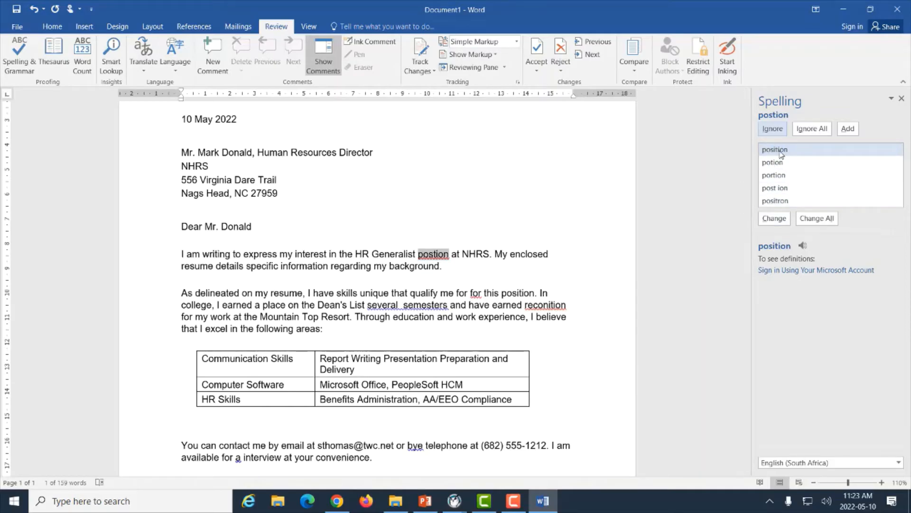
pyautogui.click(775, 218)
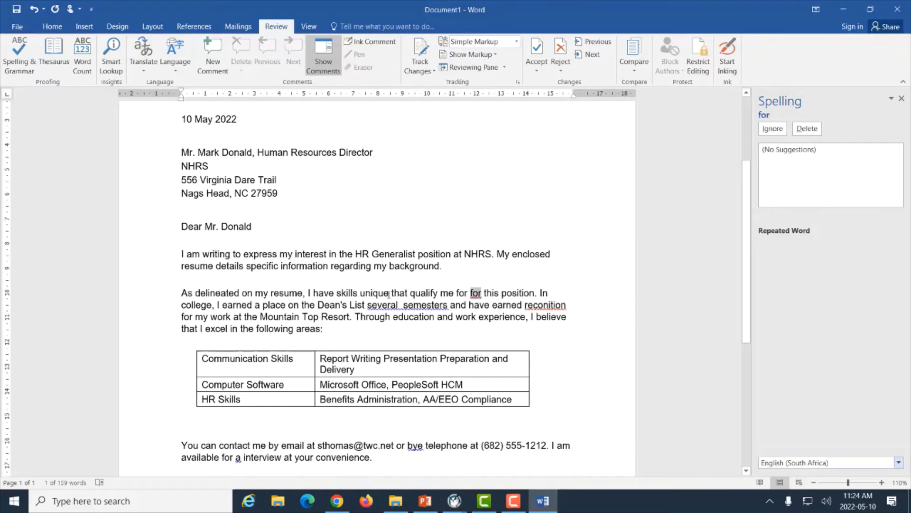
# - Delete the repeated word "for" before "this position" in the qualifications paragraph
pyautogui.click(482, 297)
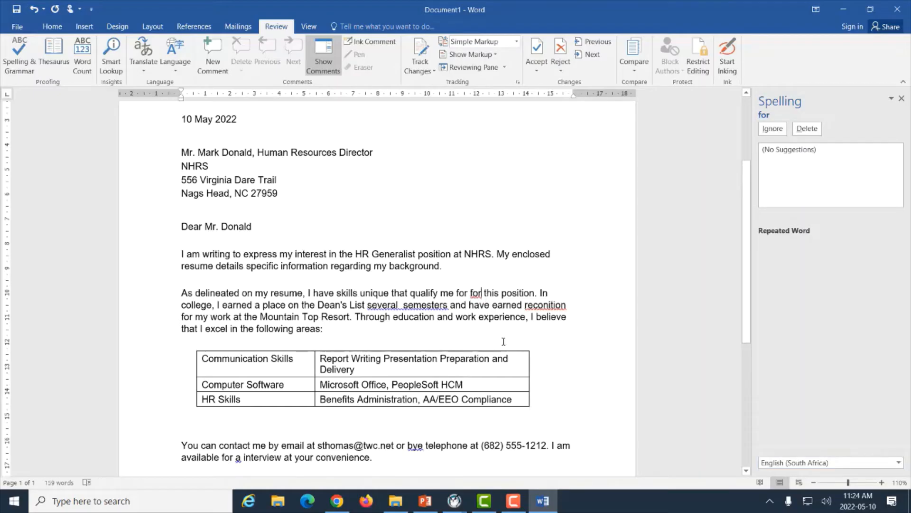
pyautogui.press('BackSpace')
pyautogui.press('BackSpace')
pyautogui.press('BackSpace')
pyautogui.press('BackSpace')
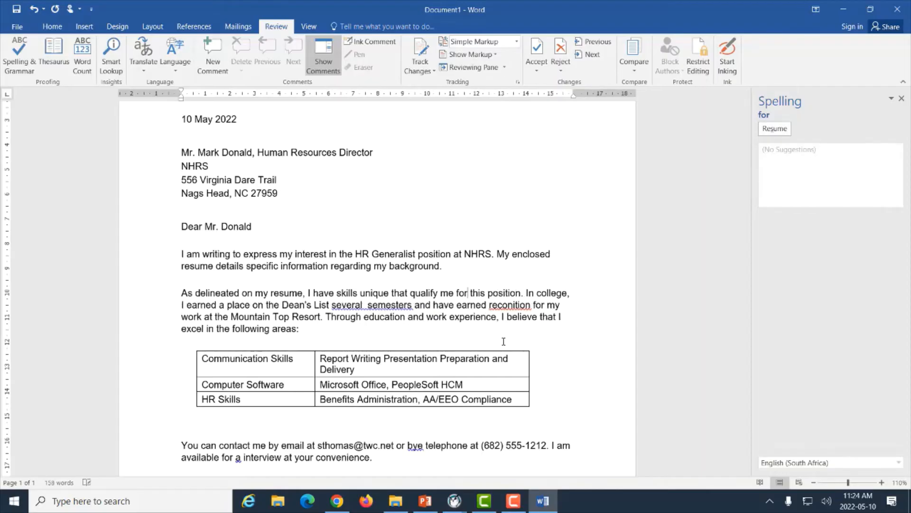
# - Resume the check, changing "reconition" to "recognition" and removing the extra space in "several semesters"
pyautogui.click(776, 130)
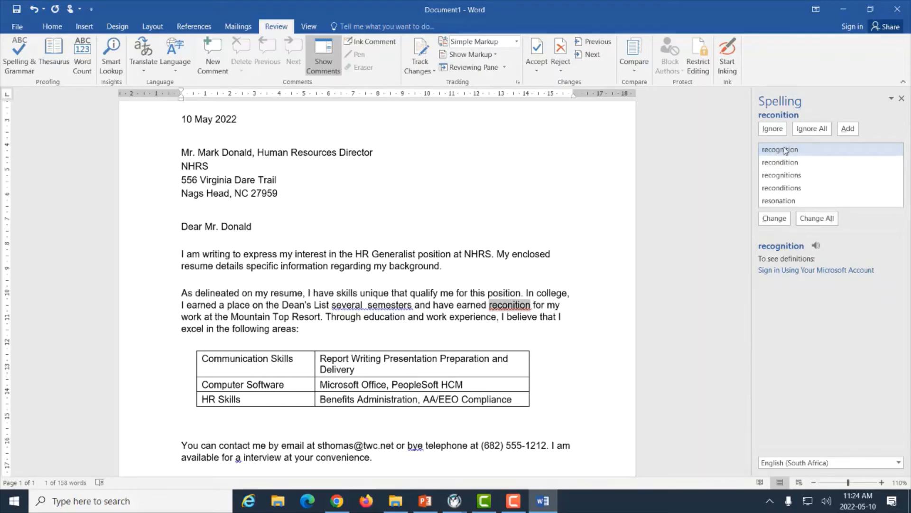
pyautogui.click(774, 218)
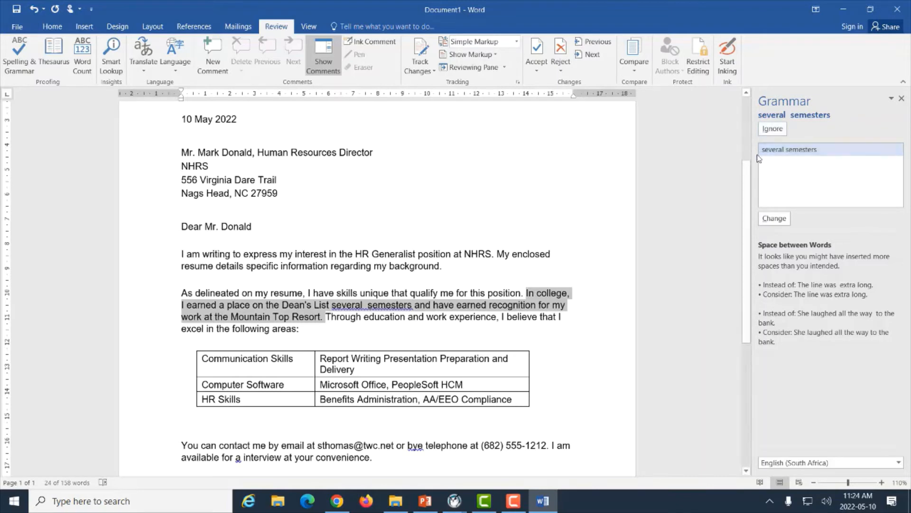
pyautogui.click(772, 218)
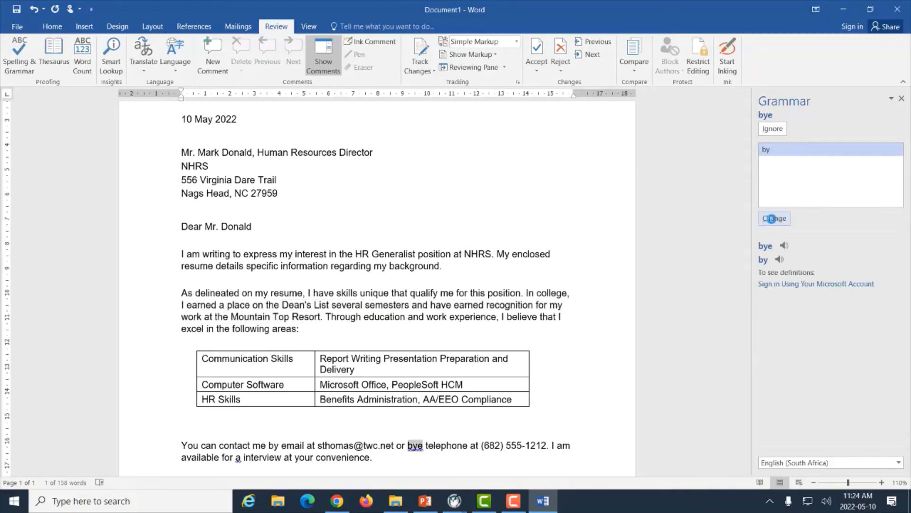
# - Change "bye" to "by" and "a" to "an" in the contact paragraph and finish the spelling and grammar check
pyautogui.scroll(-2, 426, 386)
pyautogui.scroll(-3, 426, 387)
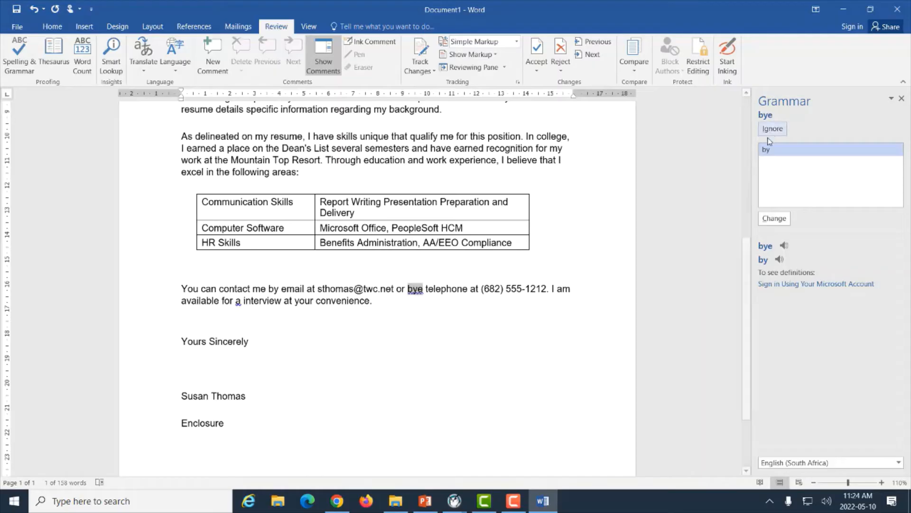
pyautogui.click(769, 220)
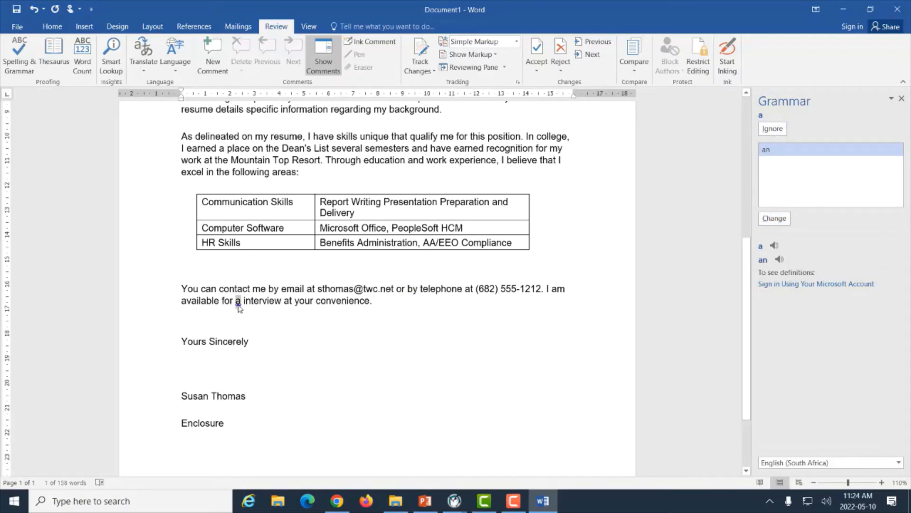
pyautogui.click(776, 219)
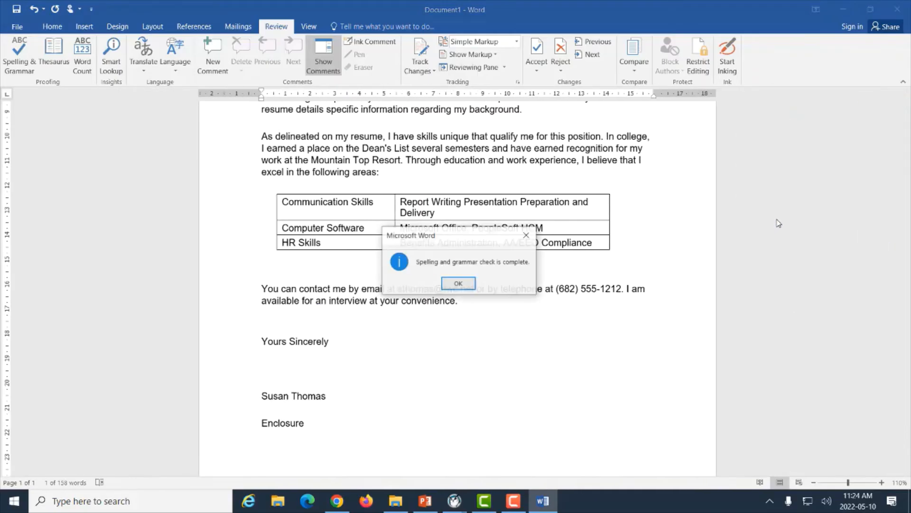
pyautogui.click(461, 283)
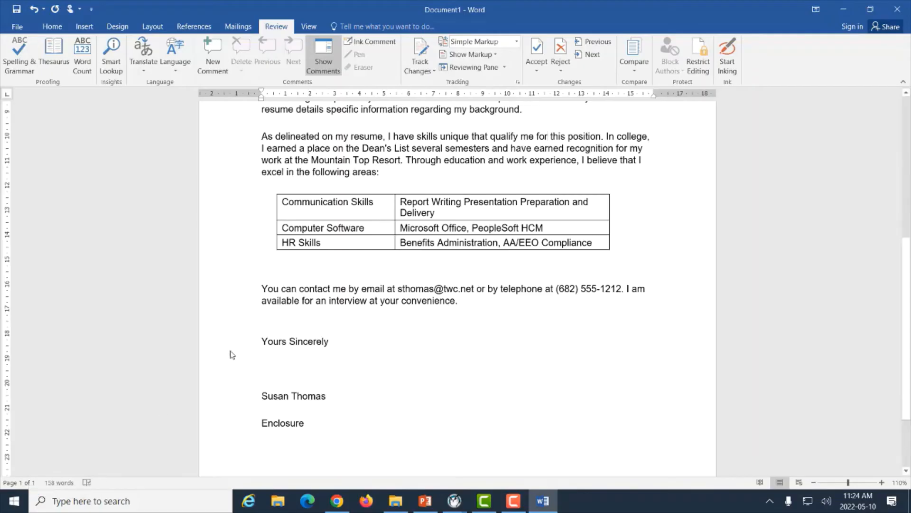
pyautogui.scroll(8, 628, 305)
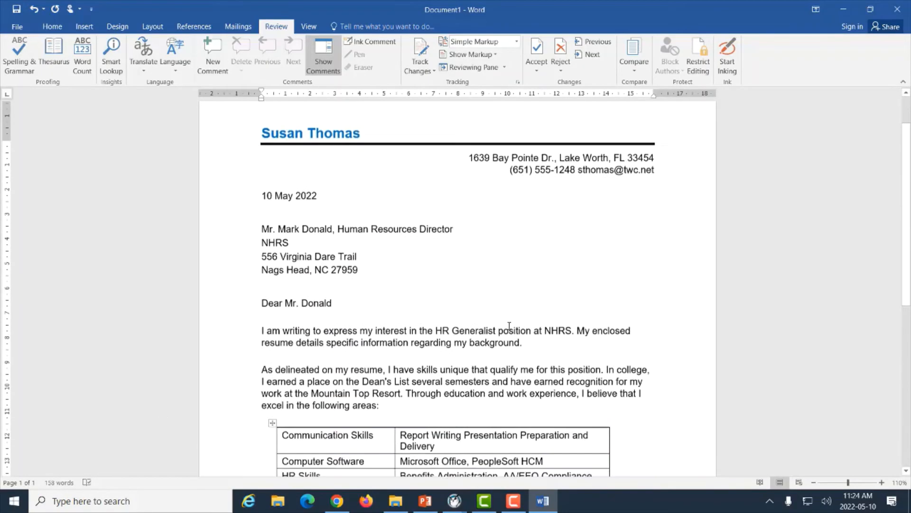
pyautogui.scroll(1, 509, 325)
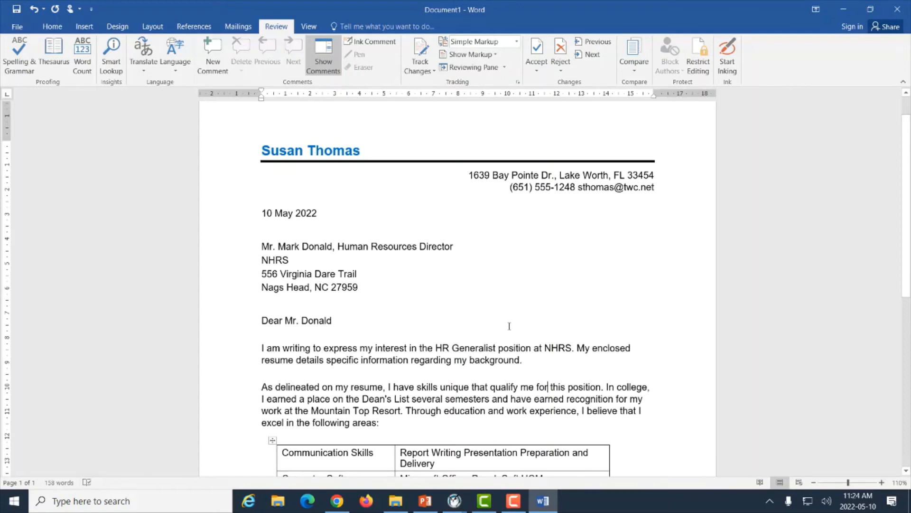
pyautogui.scroll(1, 505, 323)
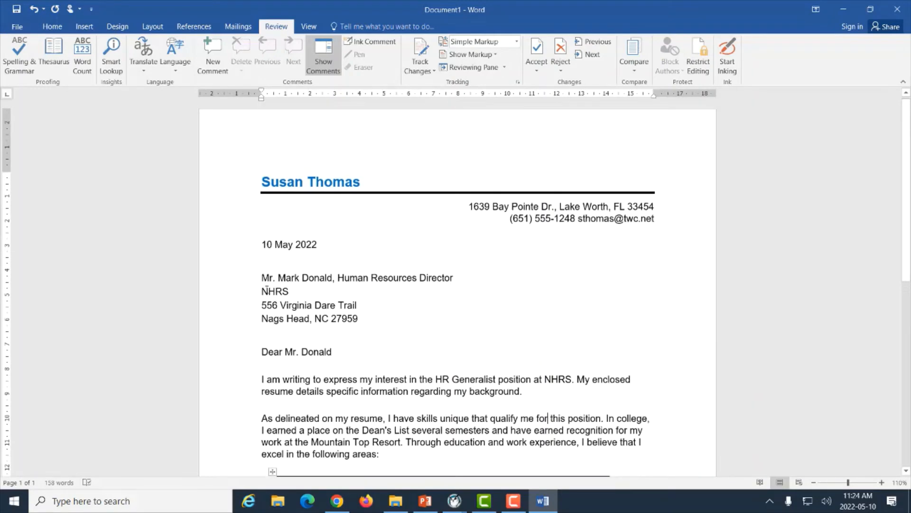
# - Set up a find and replace that searches for "NHRS" and replaces it with "Nags Head Resort and Spa"
pyautogui.moveTo(260, 291); pyautogui.dragTo(294, 291)
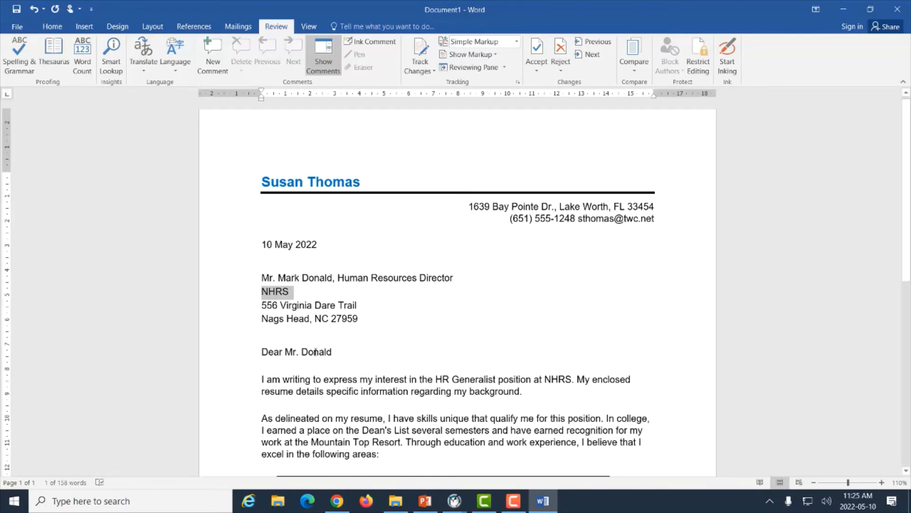
pyautogui.click(392, 327)
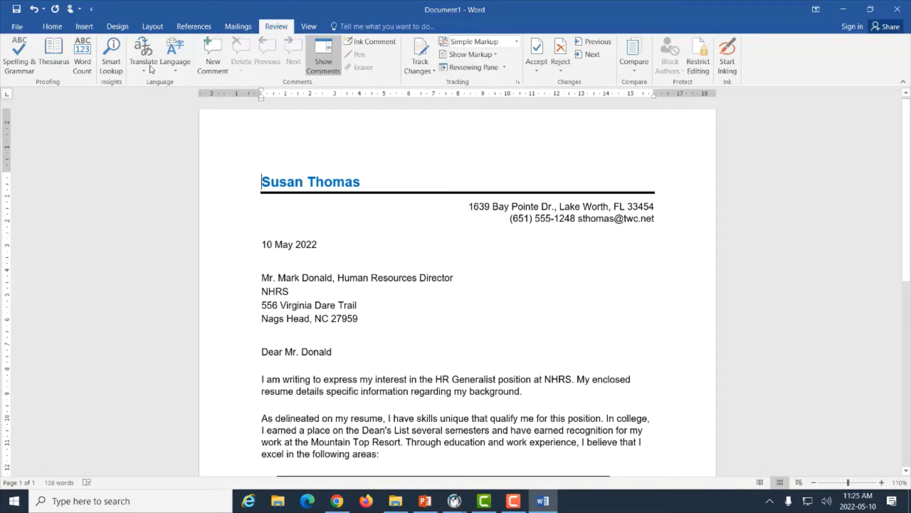
pyautogui.click(49, 29)
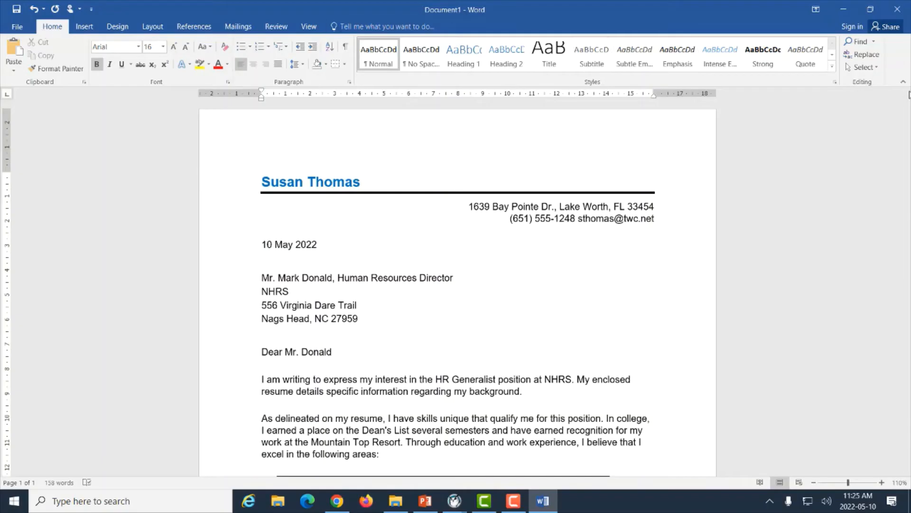
pyautogui.click(864, 59)
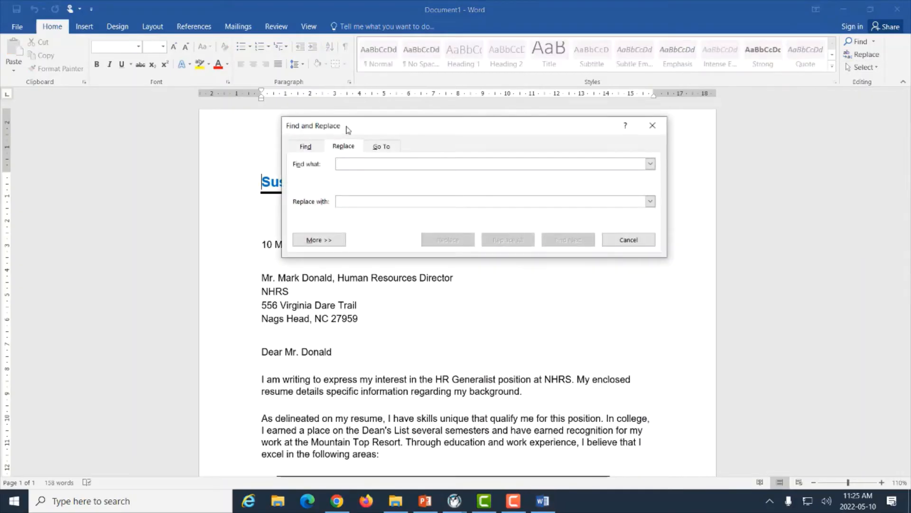
pyautogui.moveTo(386, 127); pyautogui.dragTo(467, 132)
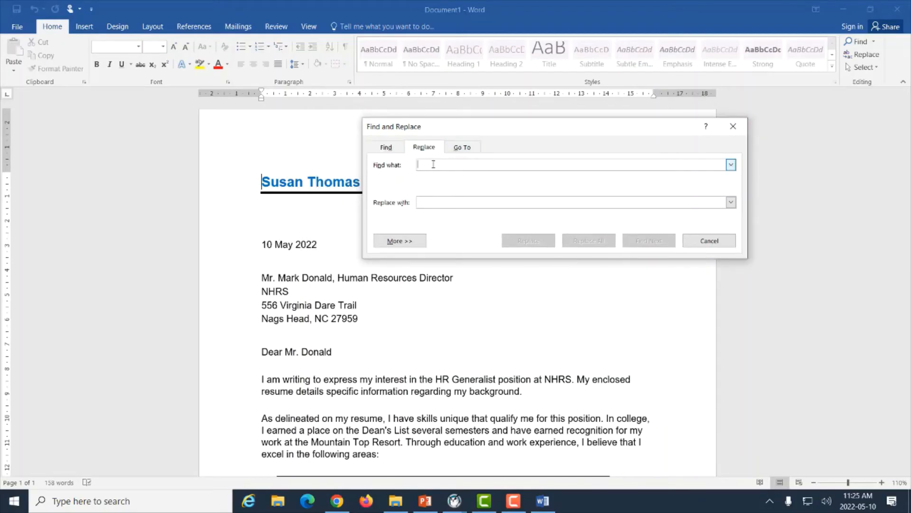
pyautogui.write('NHRS')
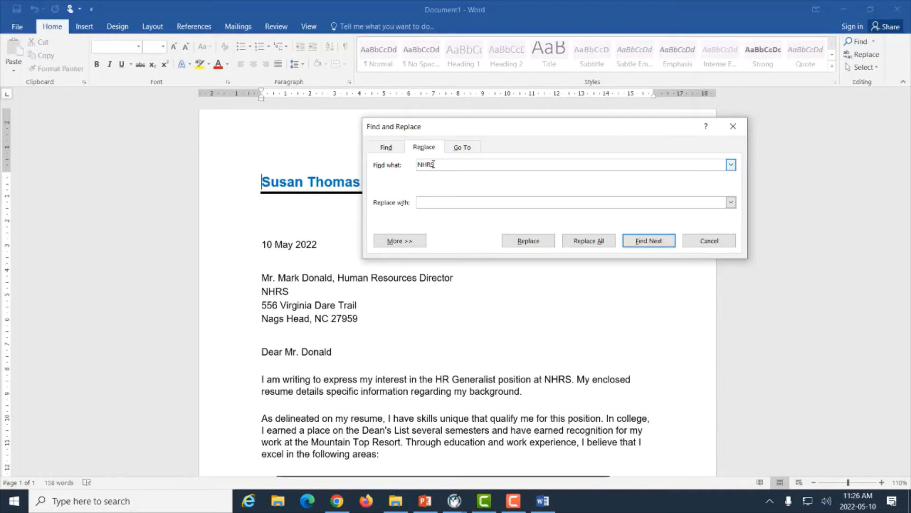
pyautogui.click(452, 200)
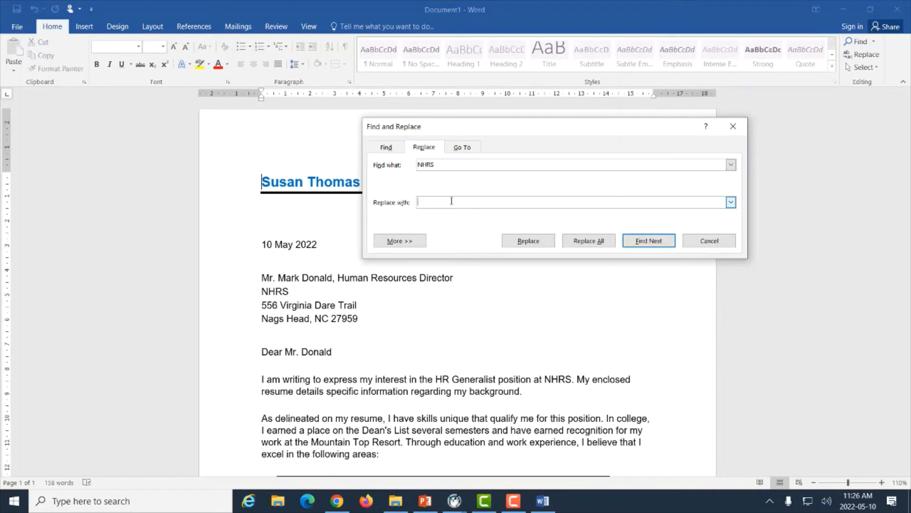
pyautogui.write('Na')
pyautogui.write('gs')
pyautogui.write(' Head')
pyautogui.write(' Resort and')
pyautogui.write(' Sa')
pyautogui.write('pa')
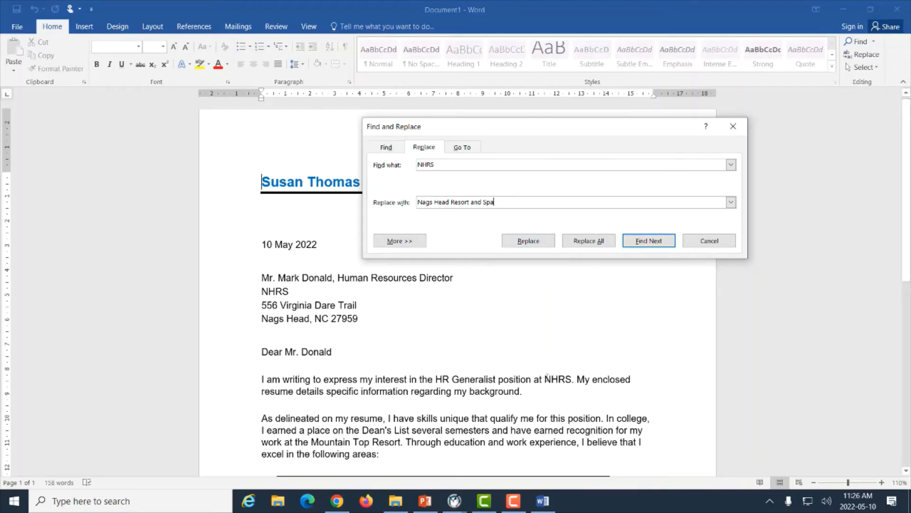
# - Replace all occurrences of "NHRS" in the letter without case matching and close the find and replace dialog
pyautogui.click(587, 241)
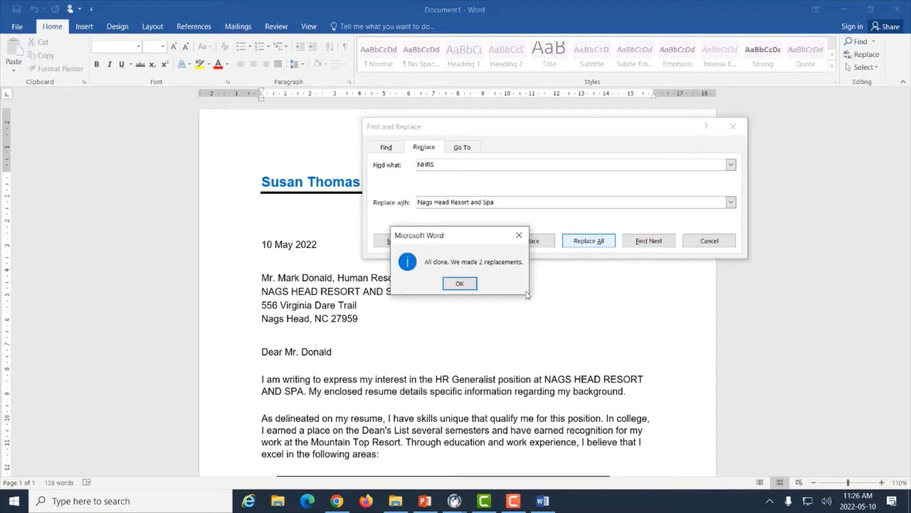
pyautogui.click(464, 284)
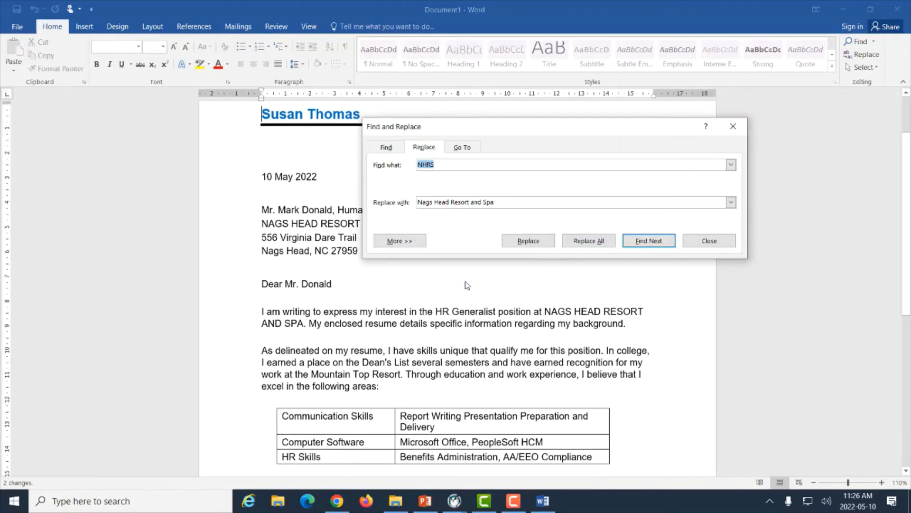
pyautogui.click(710, 241)
# - Check the capitalization of the replaced resort name in the address block and first paragraph, and undo the replacement
pyautogui.moveTo(266, 224); pyautogui.dragTo(372, 210)
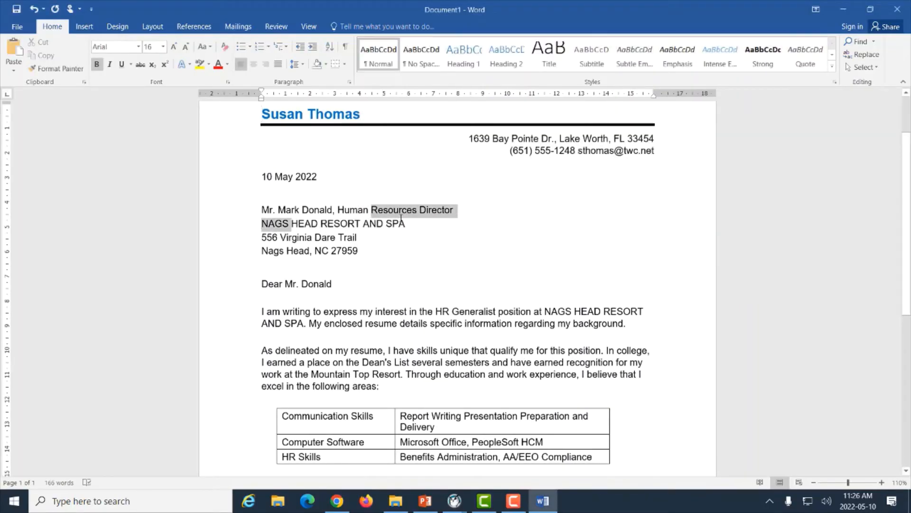
pyautogui.moveTo(543, 308); pyautogui.dragTo(304, 327)
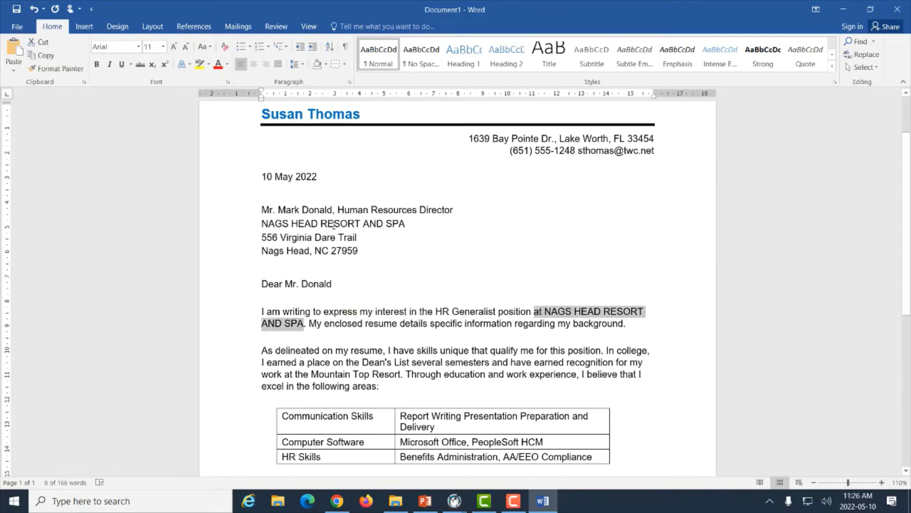
pyautogui.click(309, 210)
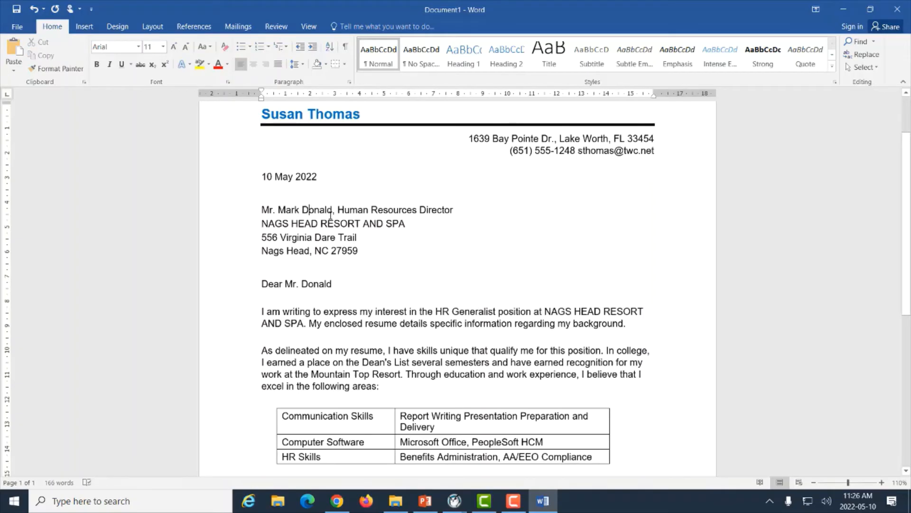
pyautogui.click(344, 210)
pyautogui.moveTo(269, 223); pyautogui.dragTo(319, 224)
pyautogui.click(298, 223)
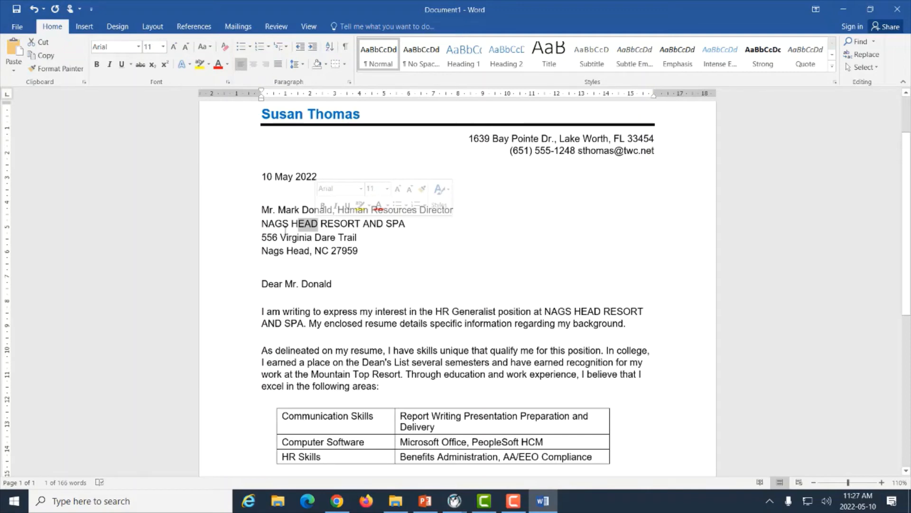
pyautogui.click(35, 9)
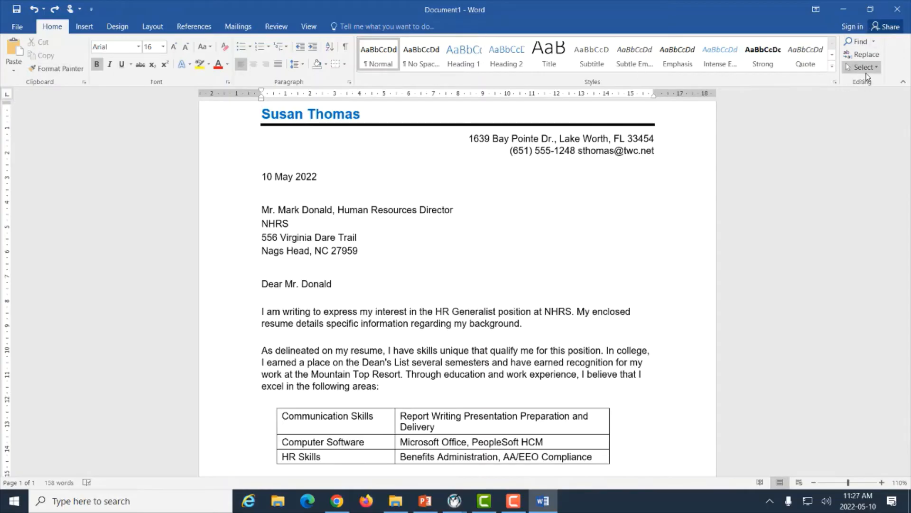
# - Replace every "NHRS" with "Nags Head Resort and Spa" using the Match case option, and close the dialog
pyautogui.click(861, 56)
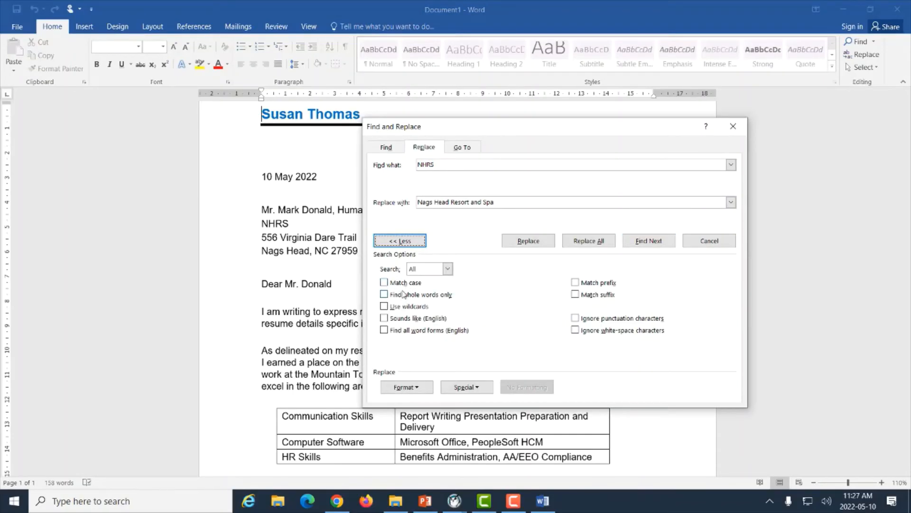
pyautogui.click(384, 283)
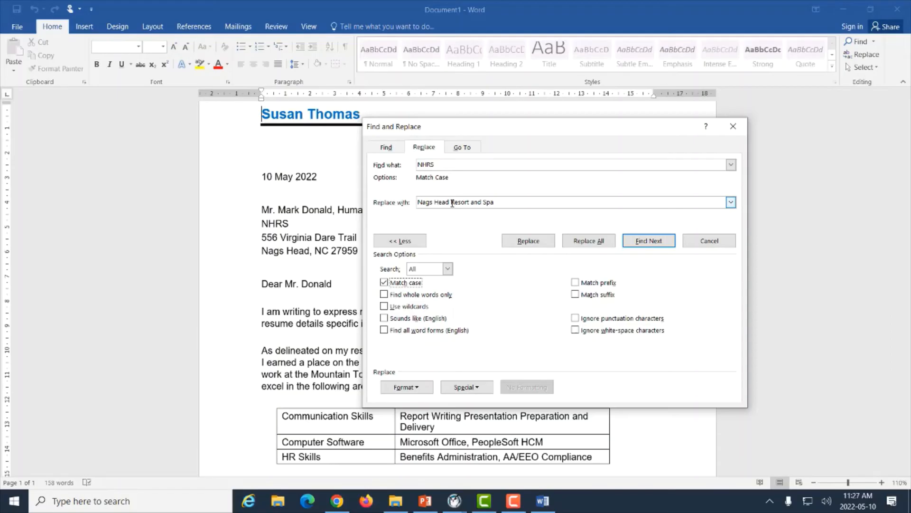
pyautogui.click(591, 241)
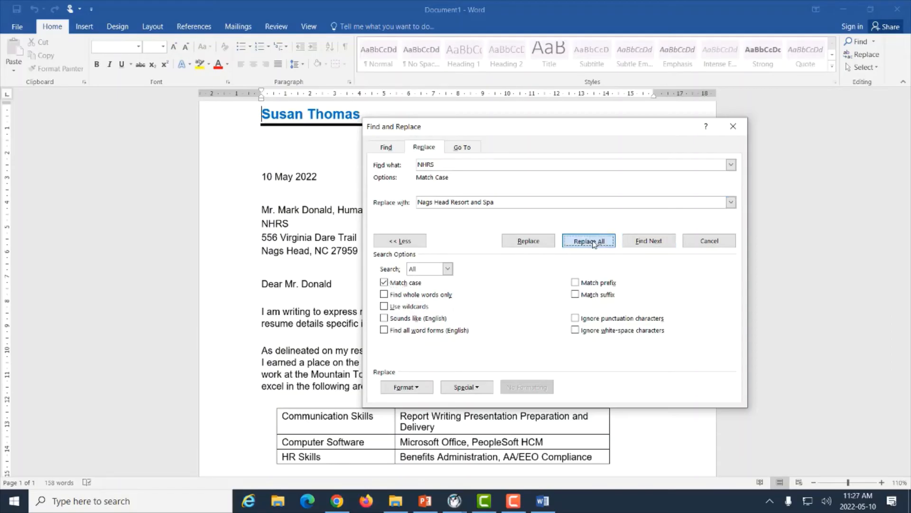
pyautogui.click(464, 283)
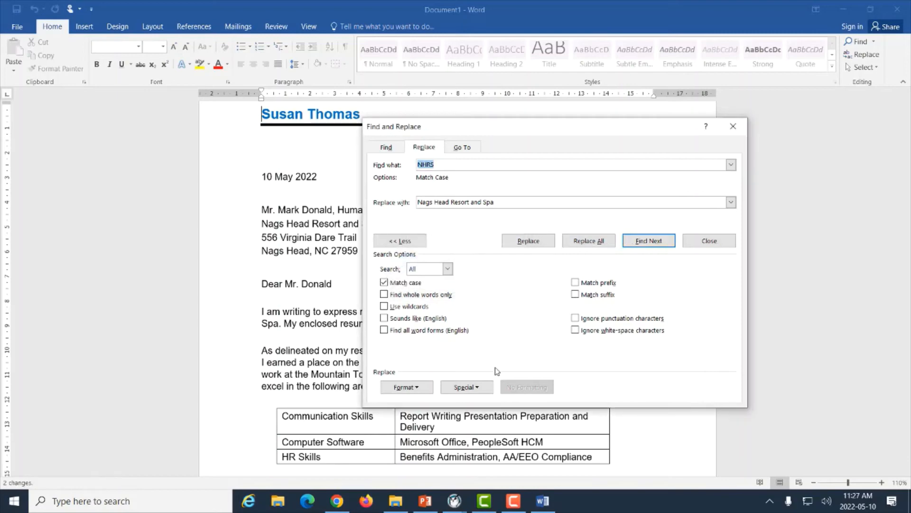
pyautogui.press('Escape')
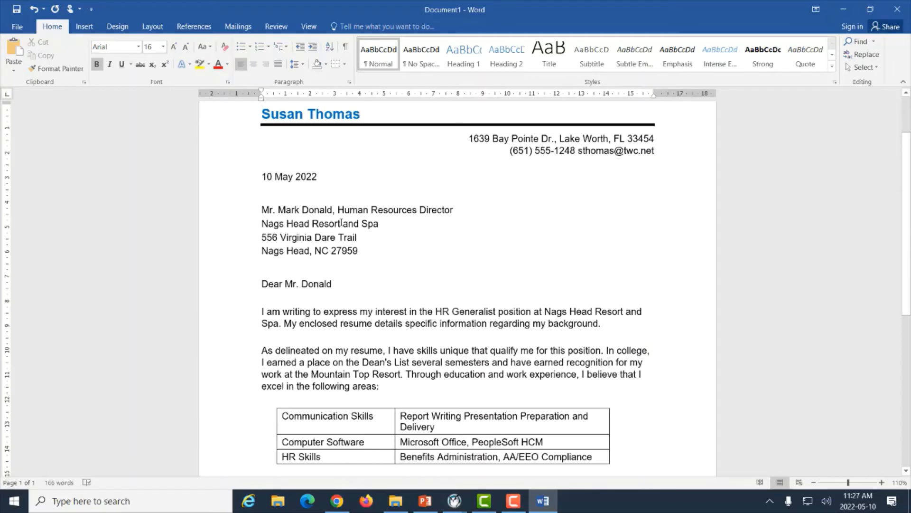
# - Look up the word "delineated" from the qualifications paragraph in the thesaurus
pyautogui.scroll(-1, 309, 221)
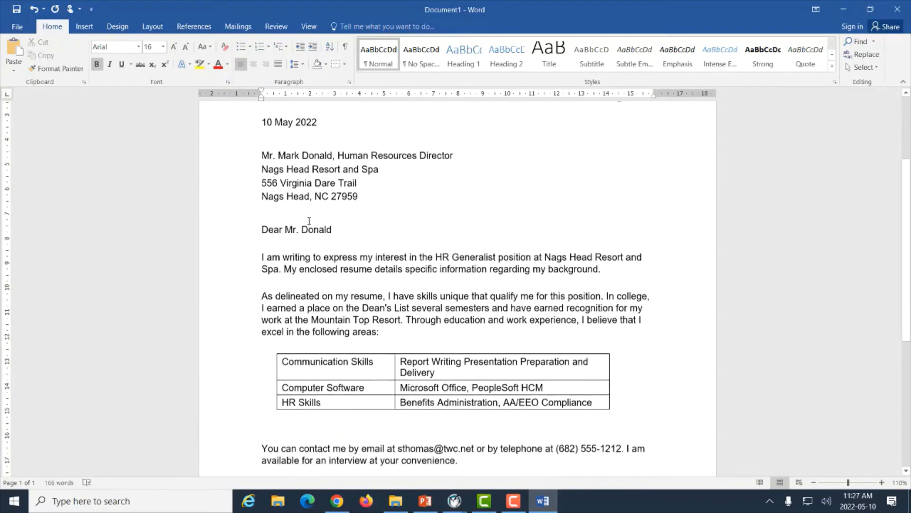
pyautogui.scroll(-1, 309, 221)
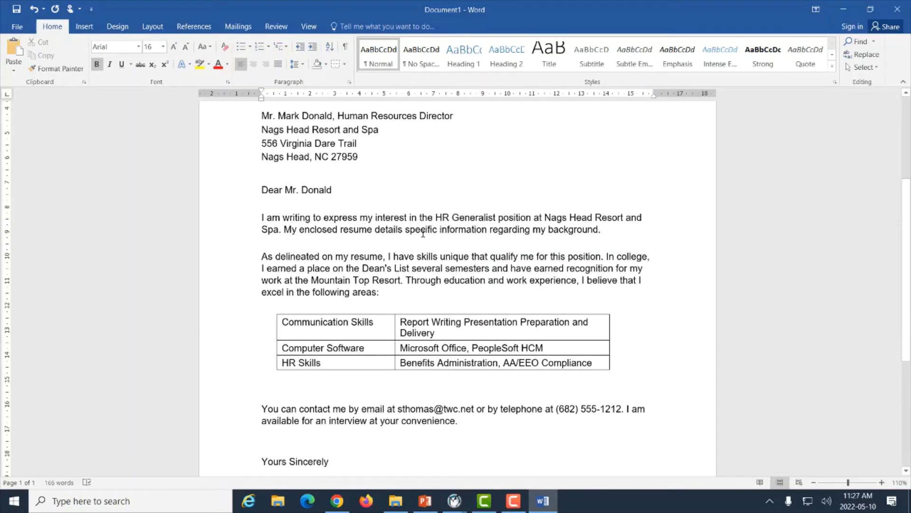
pyautogui.scroll(-1, 589, 245)
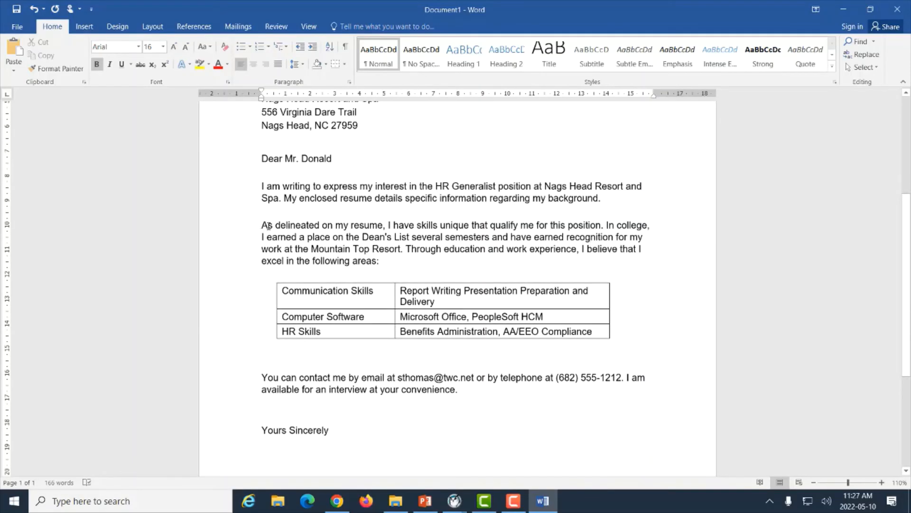
pyautogui.moveTo(281, 225); pyautogui.dragTo(320, 225)
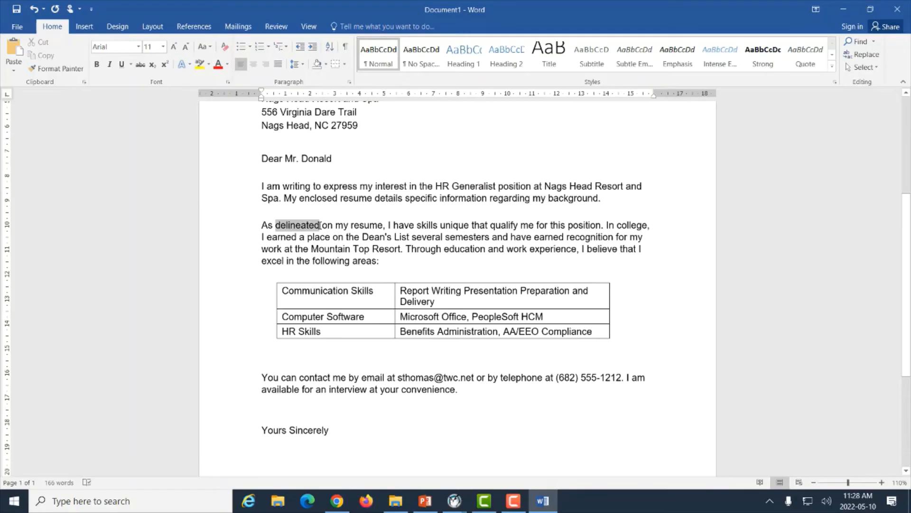
pyautogui.moveTo(320, 224); pyautogui.dragTo(321, 226)
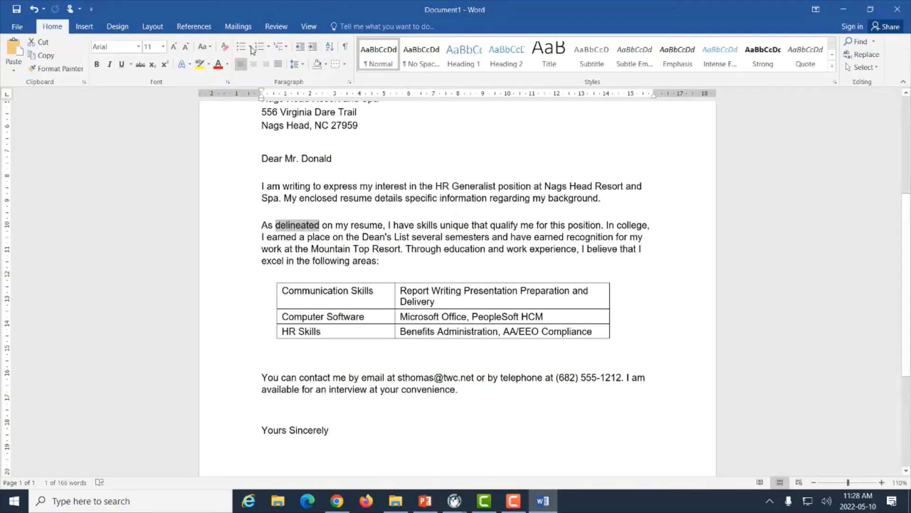
pyautogui.click(275, 27)
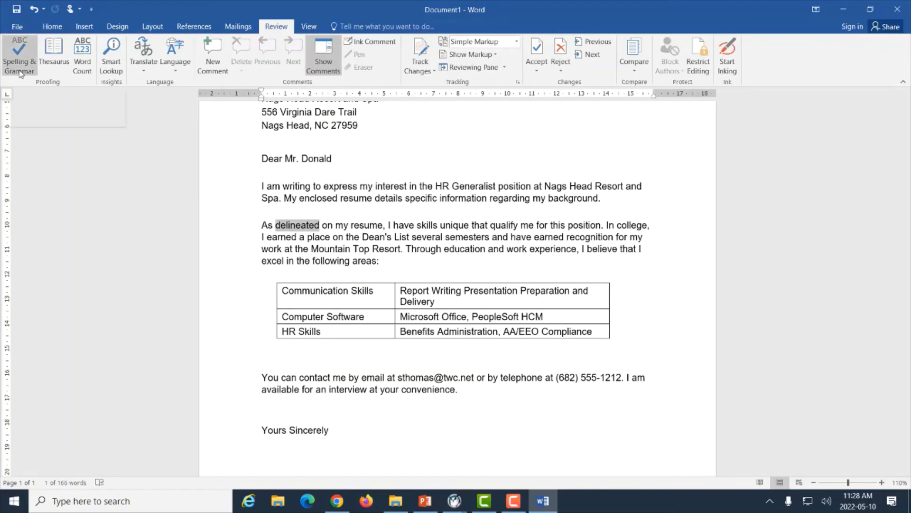
pyautogui.click(56, 48)
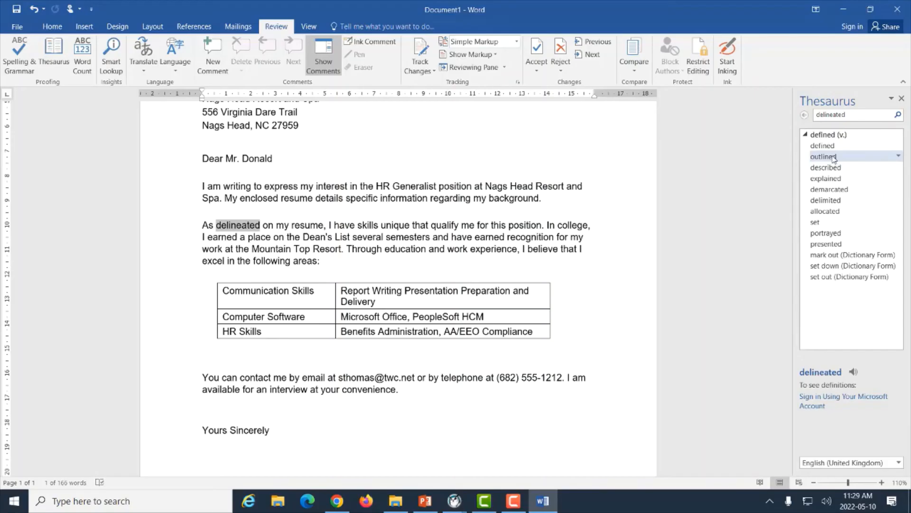
# - Insert "outlined" from the thesaurus in place of "delineated", close the thesaurus and undo the replacement
pyautogui.click(899, 157)
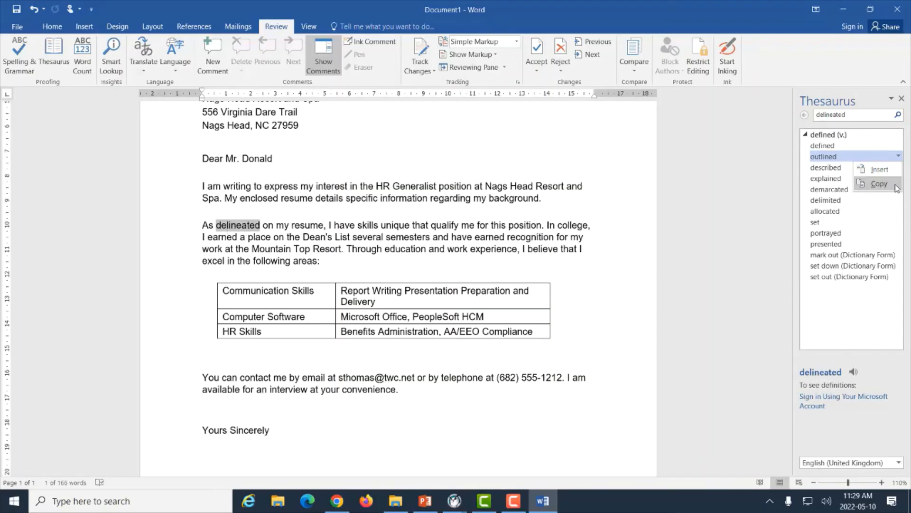
pyautogui.click(880, 169)
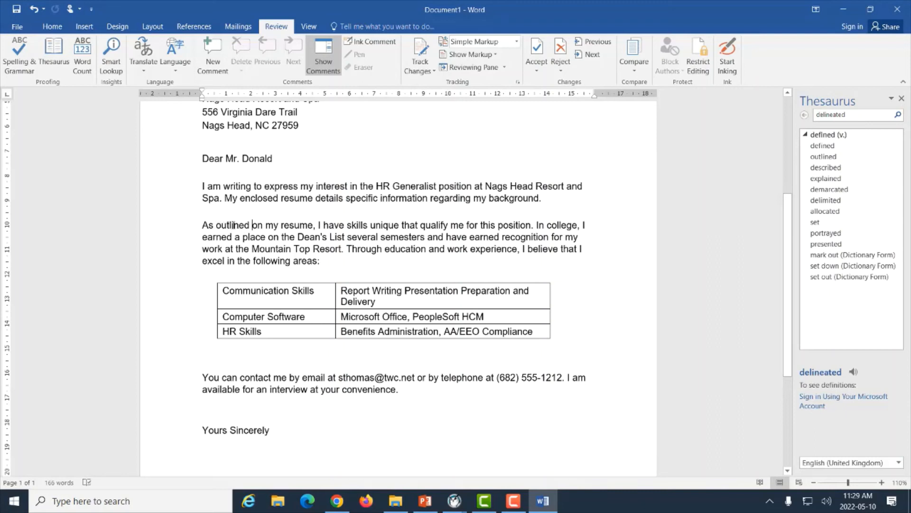
pyautogui.click(902, 98)
pyautogui.click(34, 12)
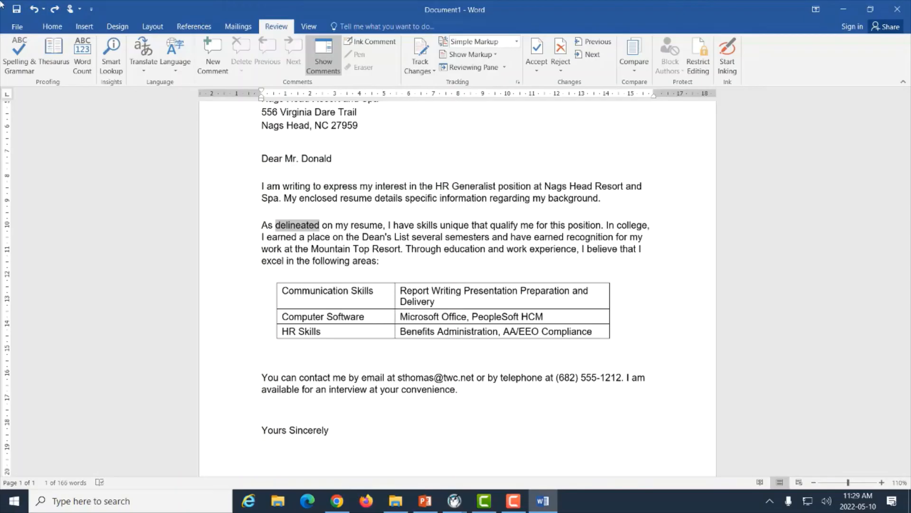
# - Replace "delineated" in the qualifications paragraph with its suggested synonym "outlined" and look over the letter
pyautogui.click(301, 230)
pyautogui.rightClick(302, 228)
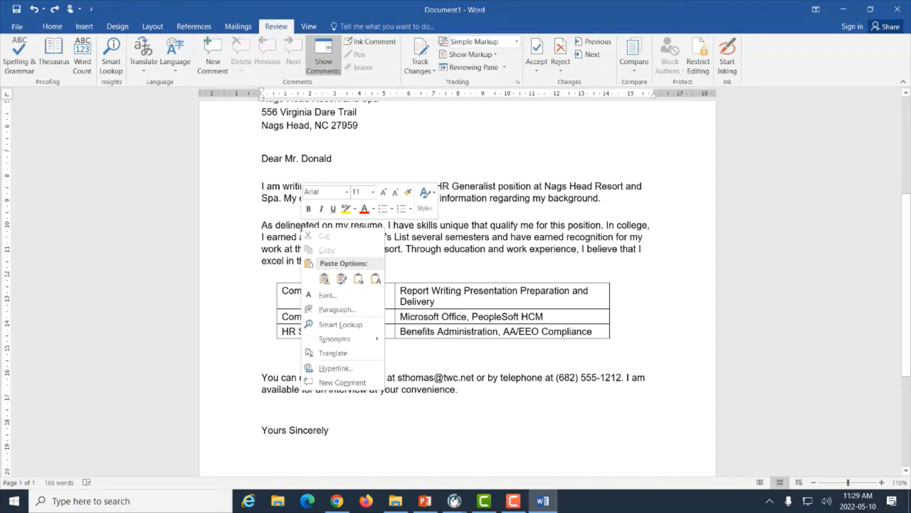
pyautogui.moveTo(322, 339)
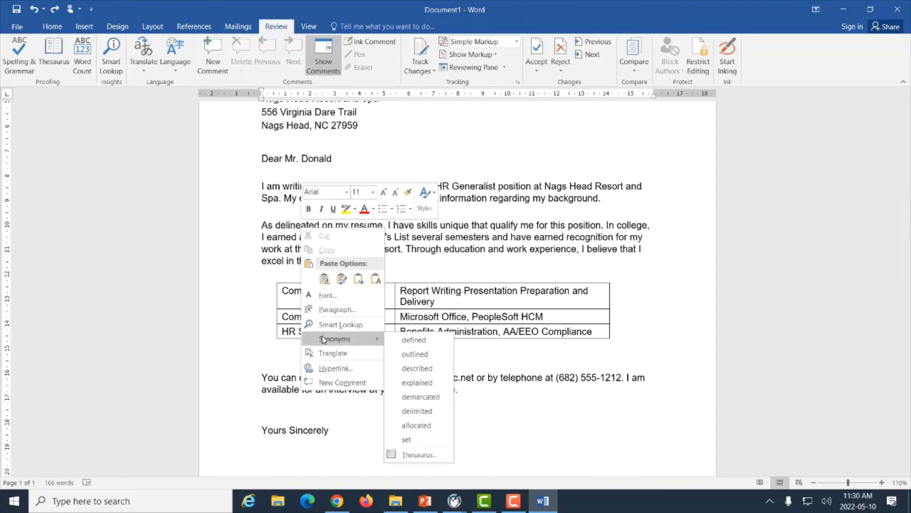
pyautogui.click(414, 354)
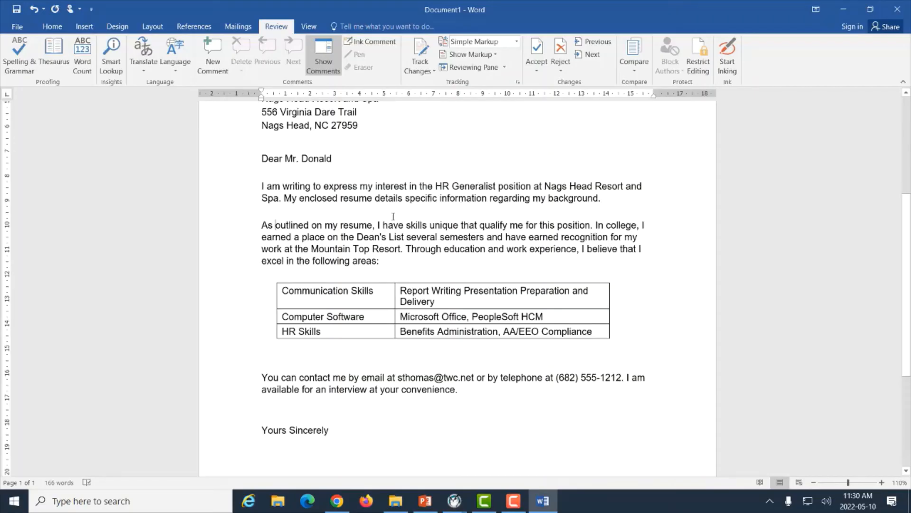
pyautogui.scroll(-3, 408, 252)
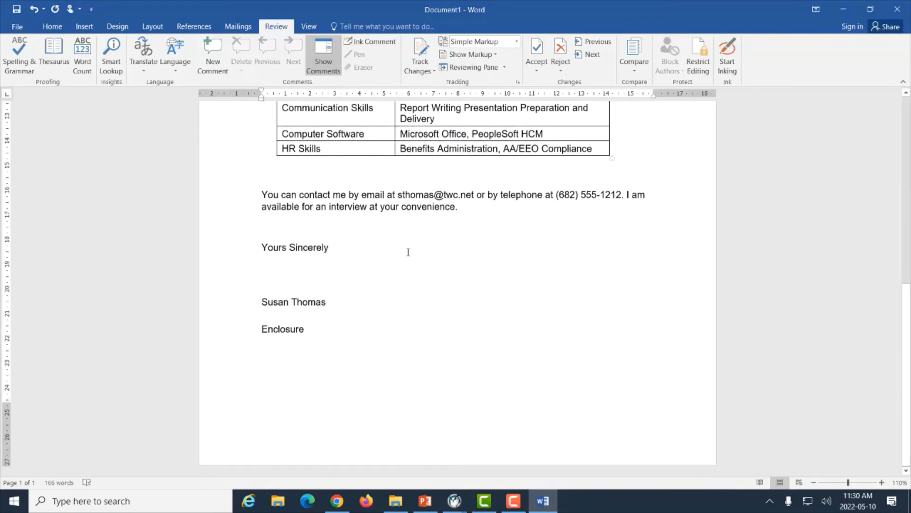
pyautogui.scroll(5, 408, 251)
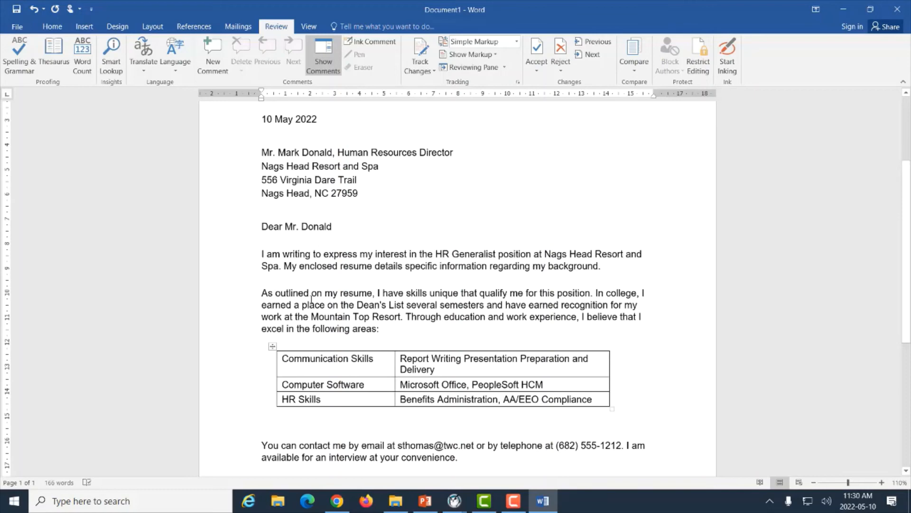
# - Look over the whole letter, search it for "expe" and close the search results
pyautogui.scroll(3, 350, 218)
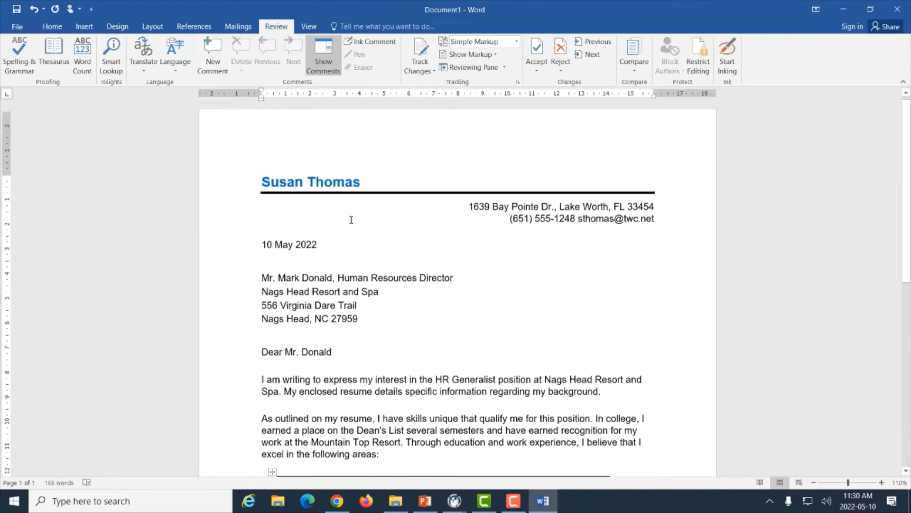
pyautogui.scroll(-7, 354, 256)
pyautogui.scroll(-1, 359, 275)
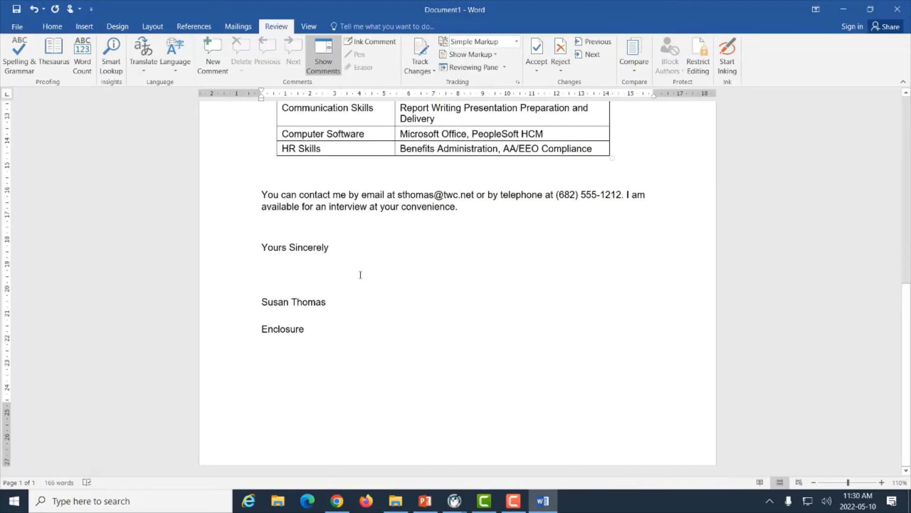
pyautogui.scroll(6, 361, 275)
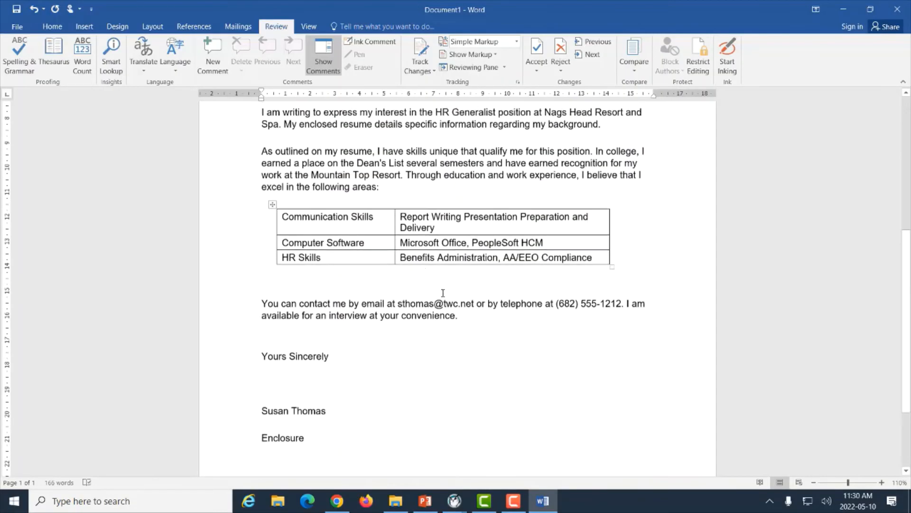
pyautogui.click(553, 285)
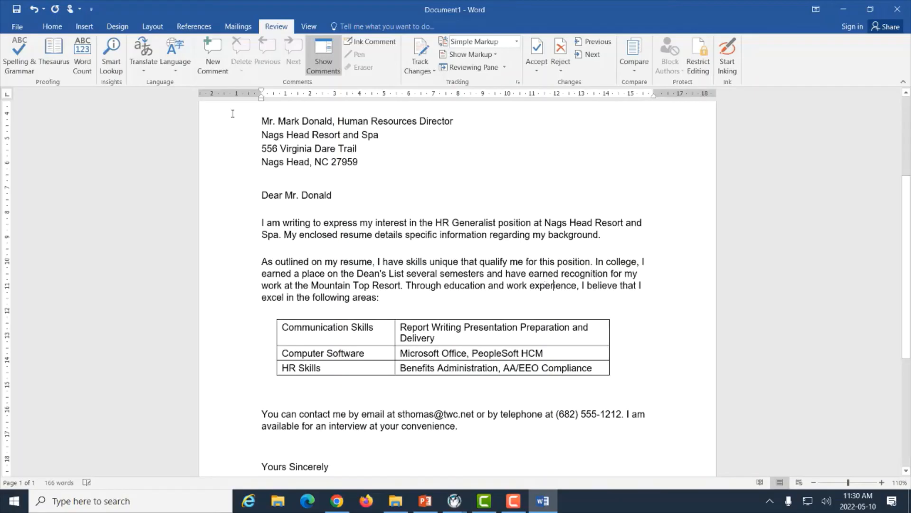
pyautogui.click(52, 27)
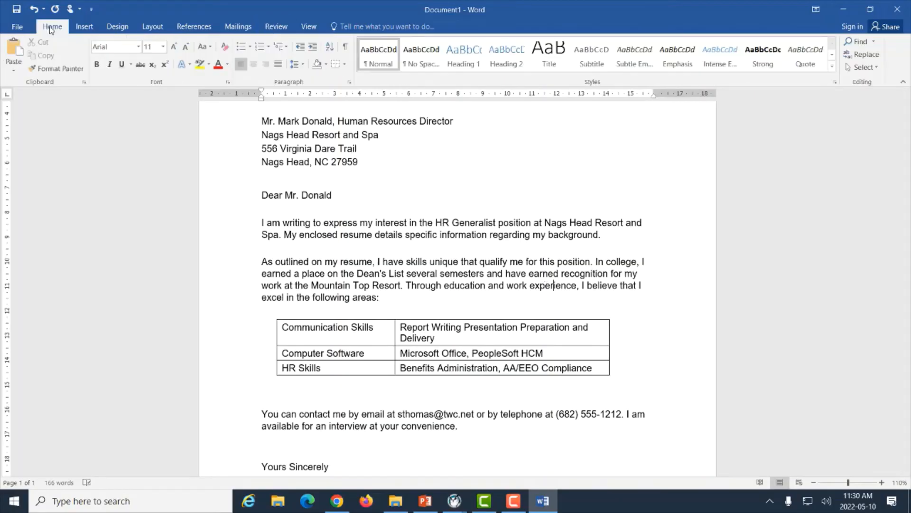
pyautogui.click(856, 44)
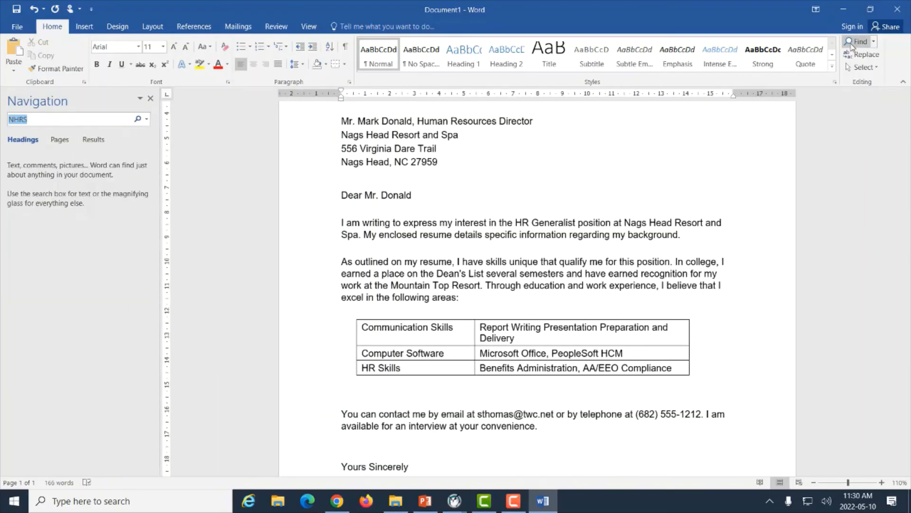
pyautogui.write('ex')
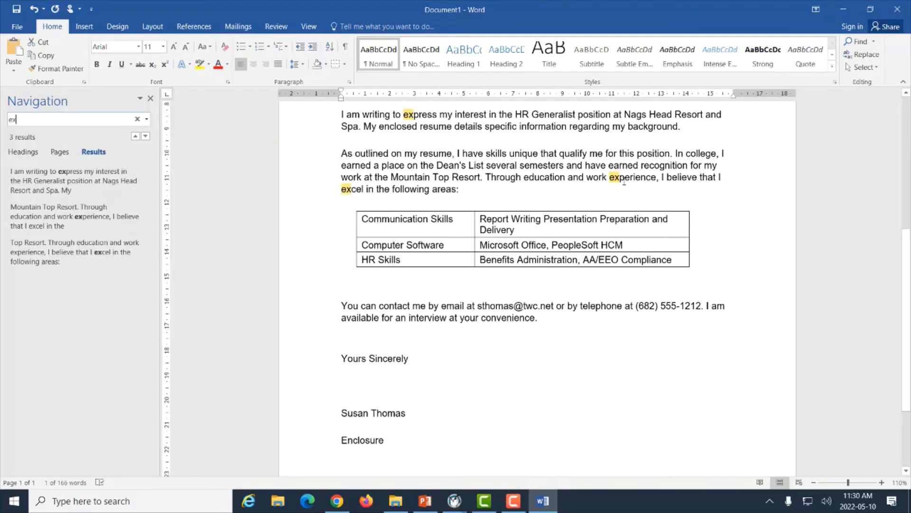
pyautogui.write('pe')
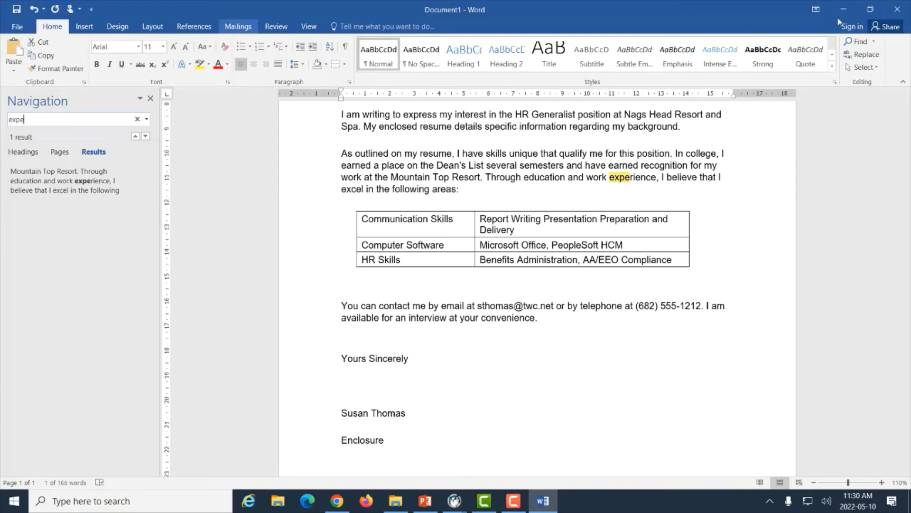
pyautogui.click(151, 98)
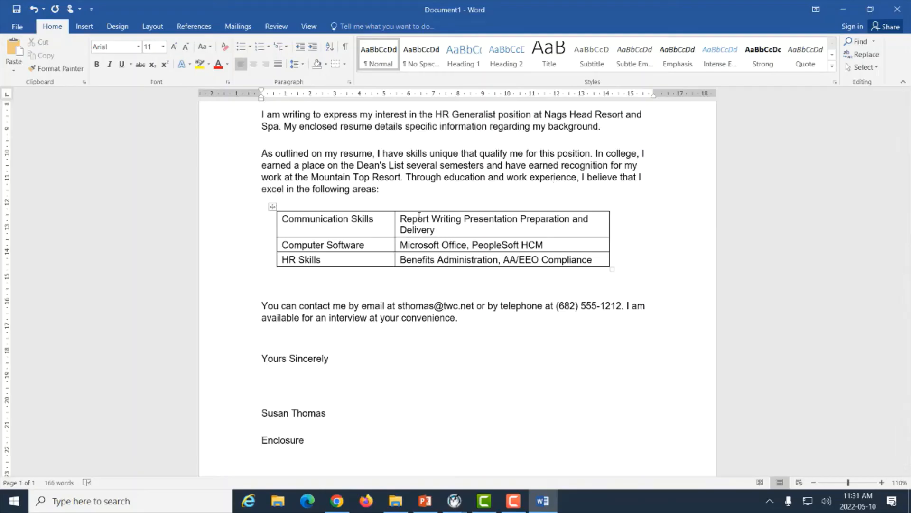
# - Select the entire letter, clear the selection, and reopen and close the document search
pyautogui.hotkey('ctrl', 'a')
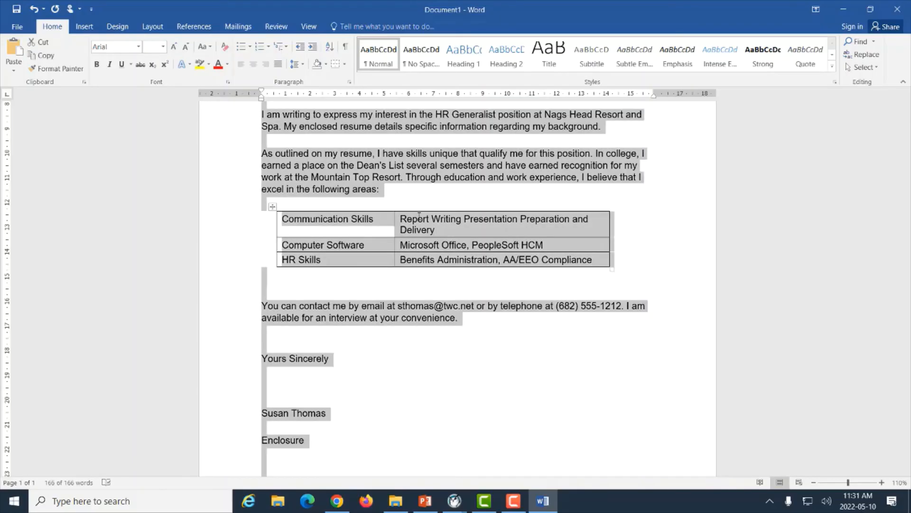
pyautogui.click(472, 381)
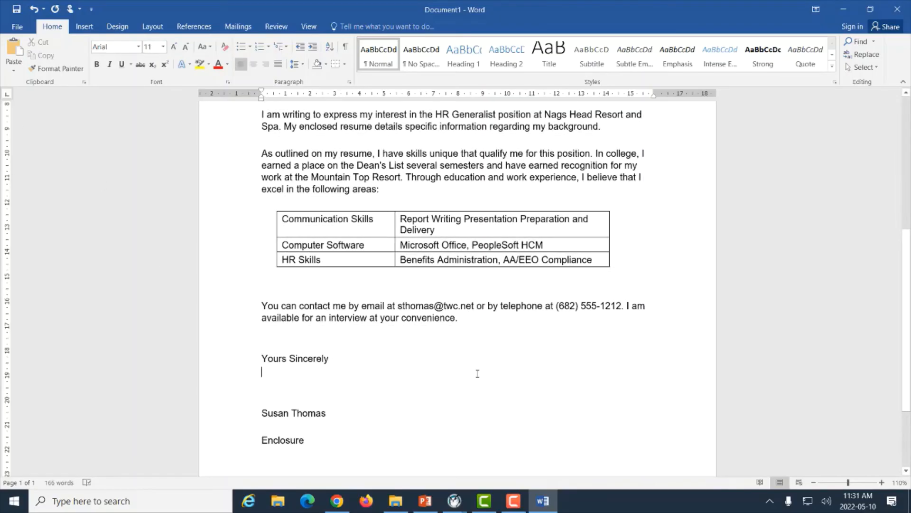
pyautogui.hotkey('ctrl', 'f')
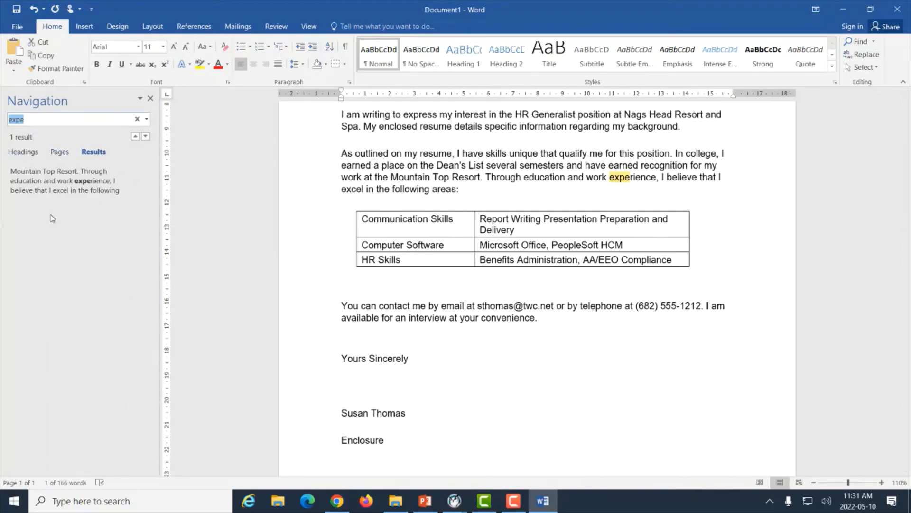
pyautogui.click(150, 99)
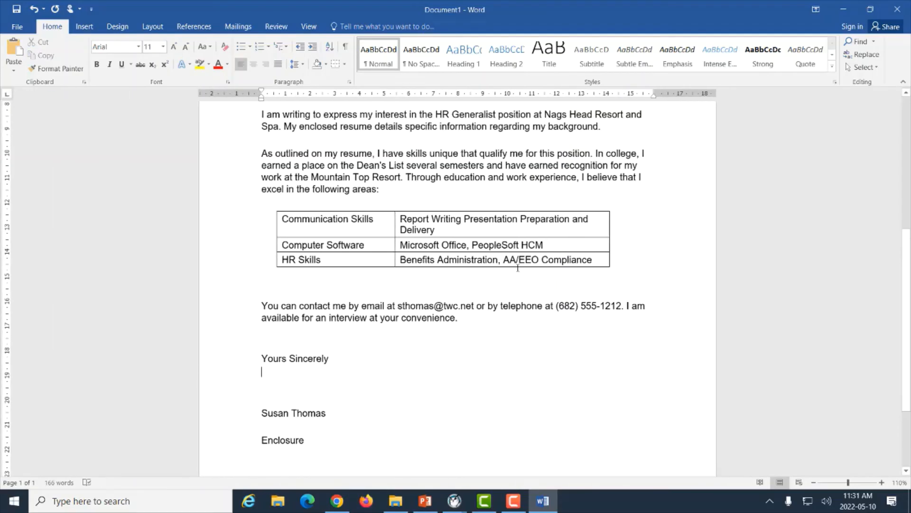
# - Delete "unique" after "skills" in the qualifications paragraph and undo the deletion
pyautogui.scroll(2, 370, 245)
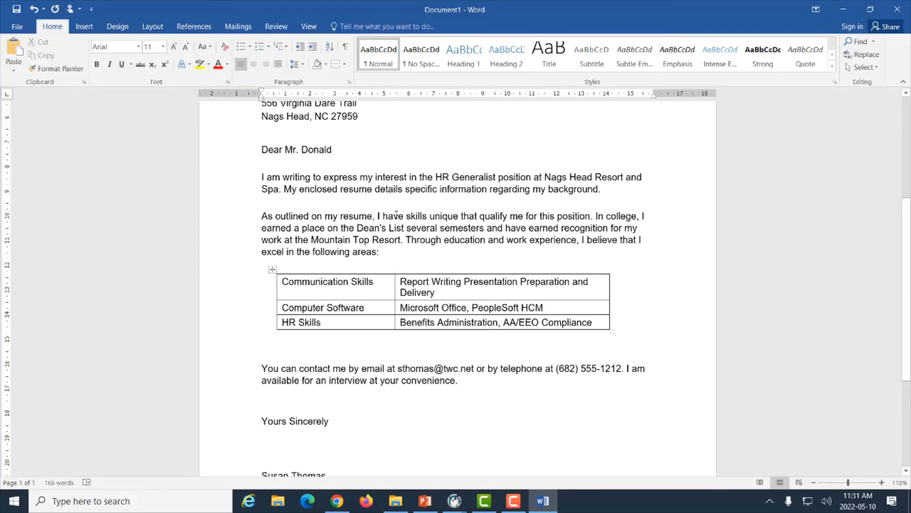
pyautogui.moveTo(459, 216); pyautogui.dragTo(429, 216)
pyautogui.press('Delete')
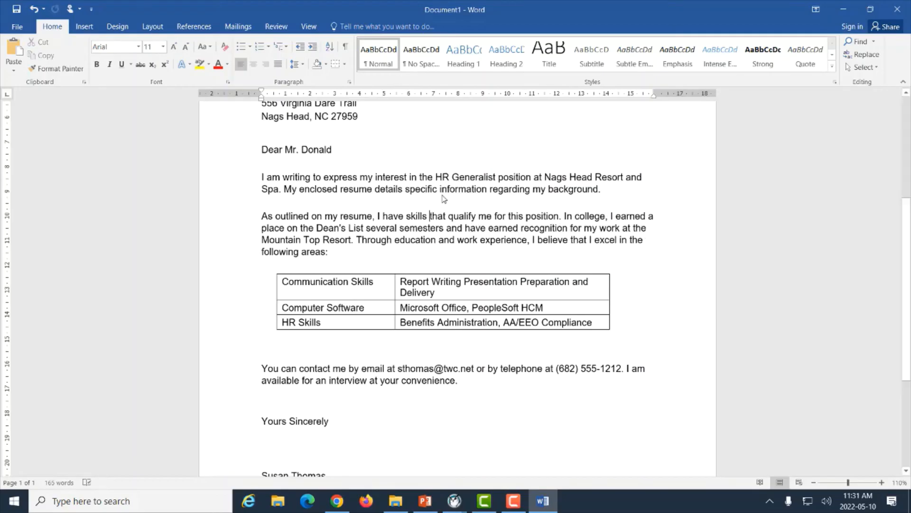
pyautogui.press('Left')
pyautogui.press('Left')
pyautogui.press('Left')
pyautogui.click(33, 8)
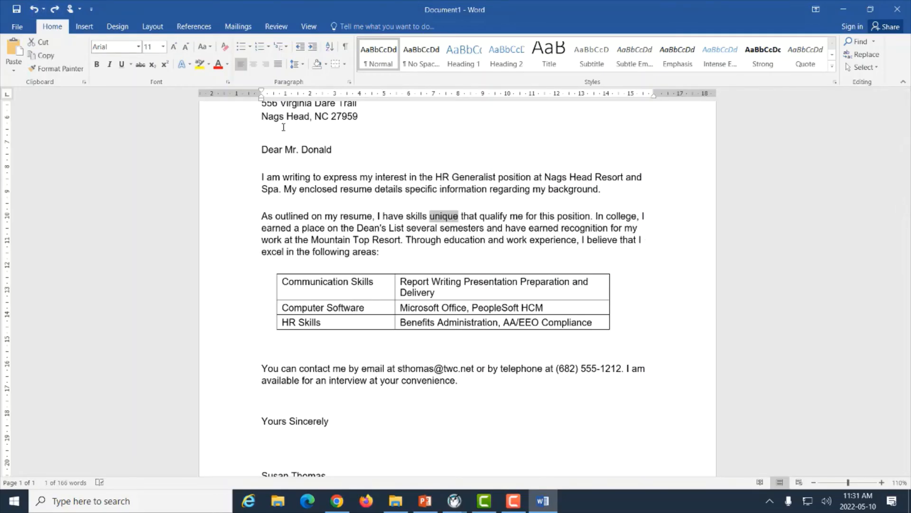
# - Cut "unique" and paste it before "skills", remove the extra space, and undo the cut and paste
pyautogui.rightClick(446, 221)
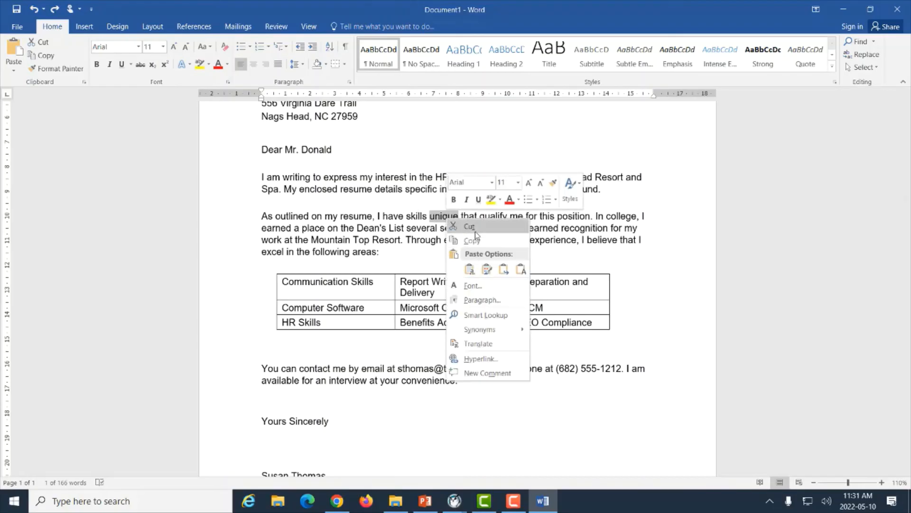
pyautogui.click(473, 230)
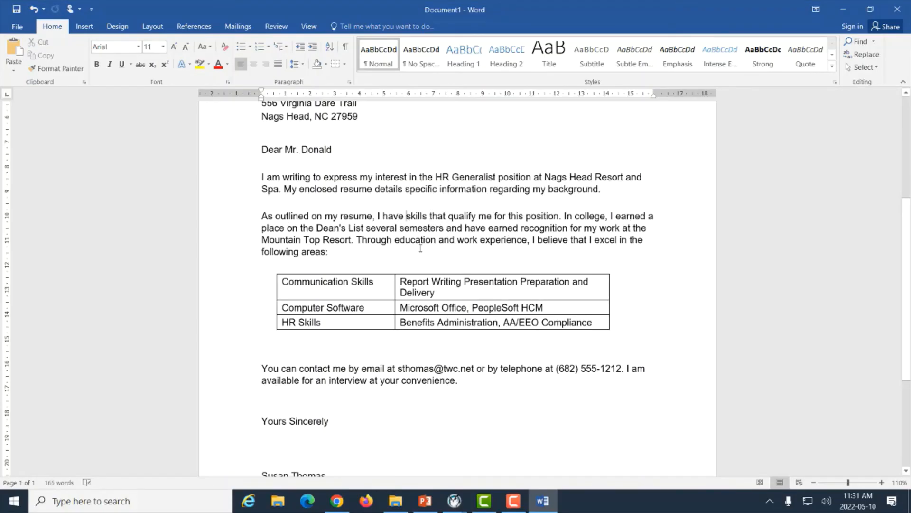
pyautogui.hotkey('ctrl', 'v')
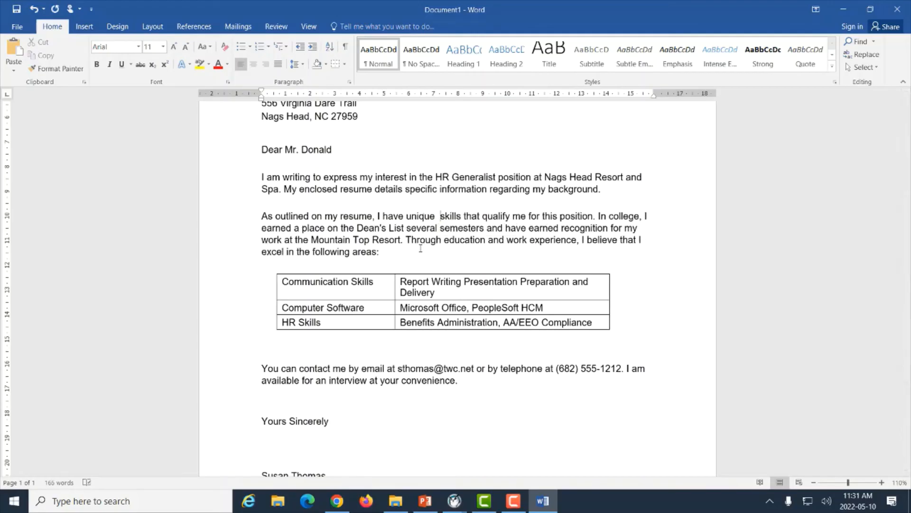
pyautogui.press('BackSpace')
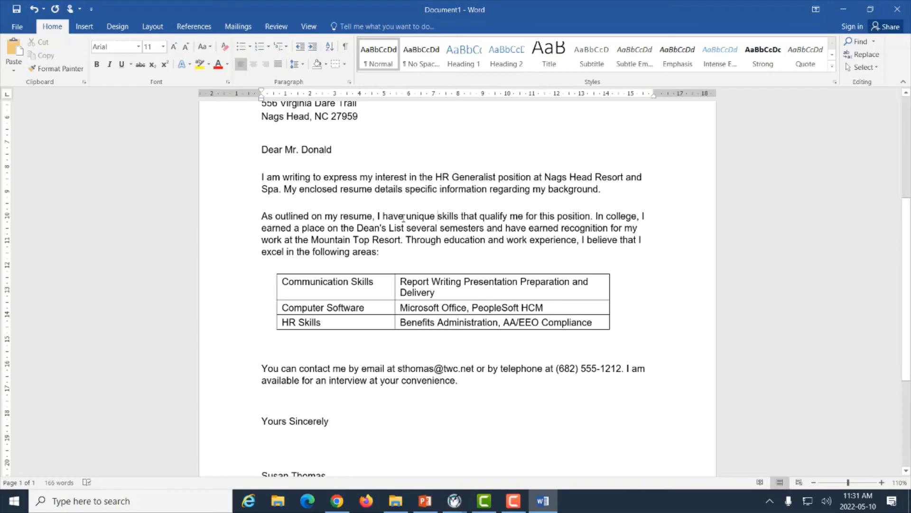
pyautogui.click(36, 9)
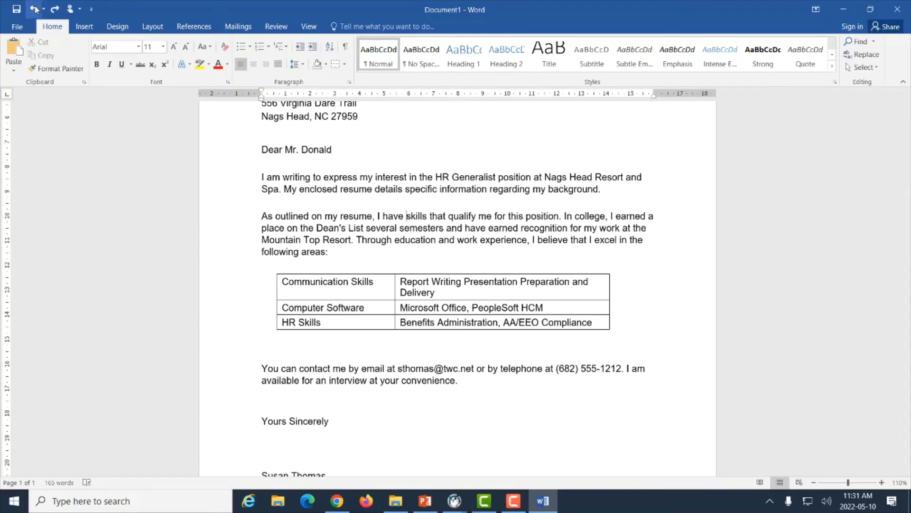
pyautogui.click(36, 9)
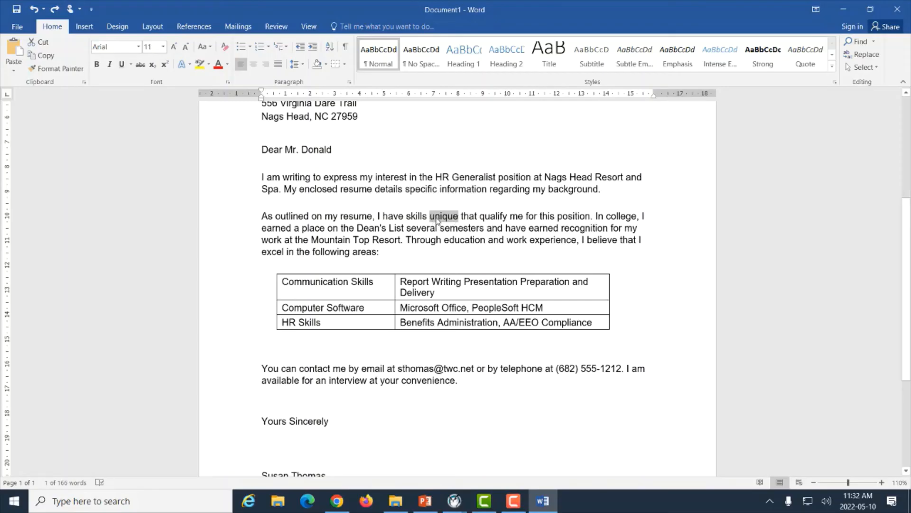
# - Move the word "unique" in front of "skills" in the qualifications paragraph
pyautogui.moveTo(436, 219); pyautogui.dragTo(416, 220)
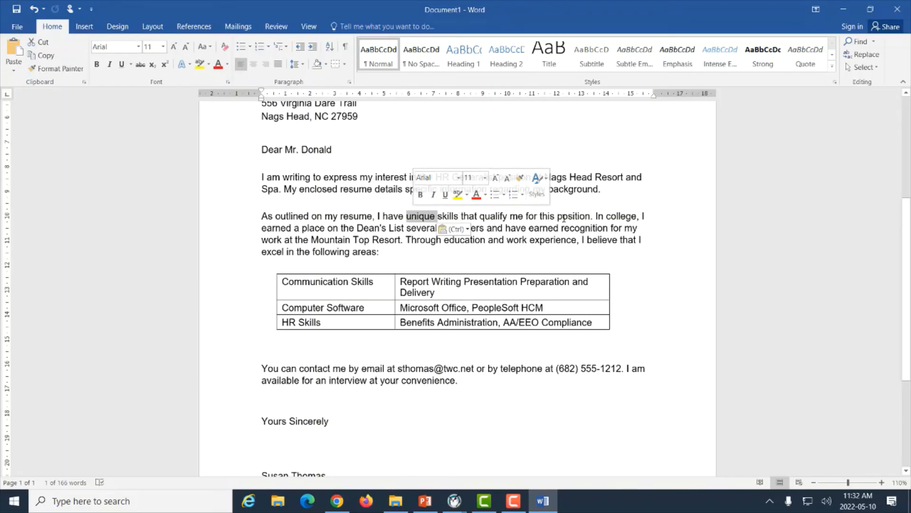
pyautogui.scroll(-2, 517, 245)
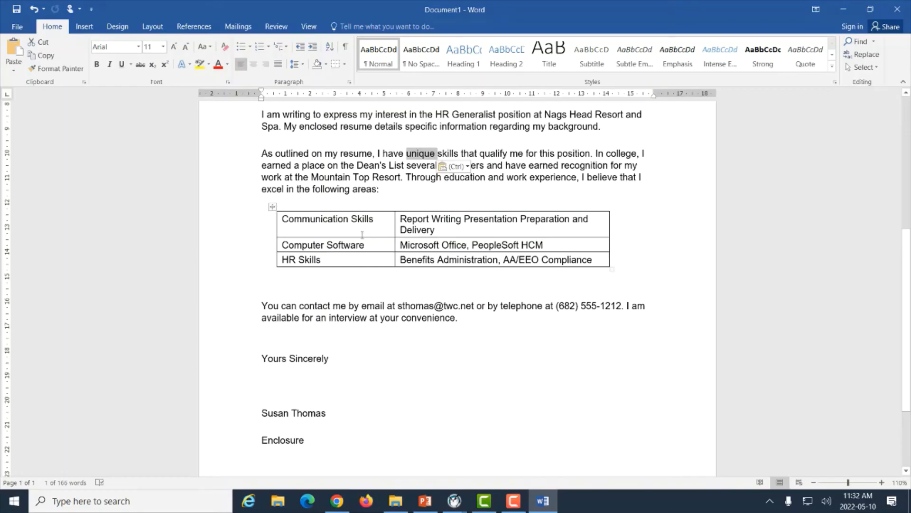
# - Select the whole skills table and apply AutoFit Window to it
pyautogui.click(387, 223)
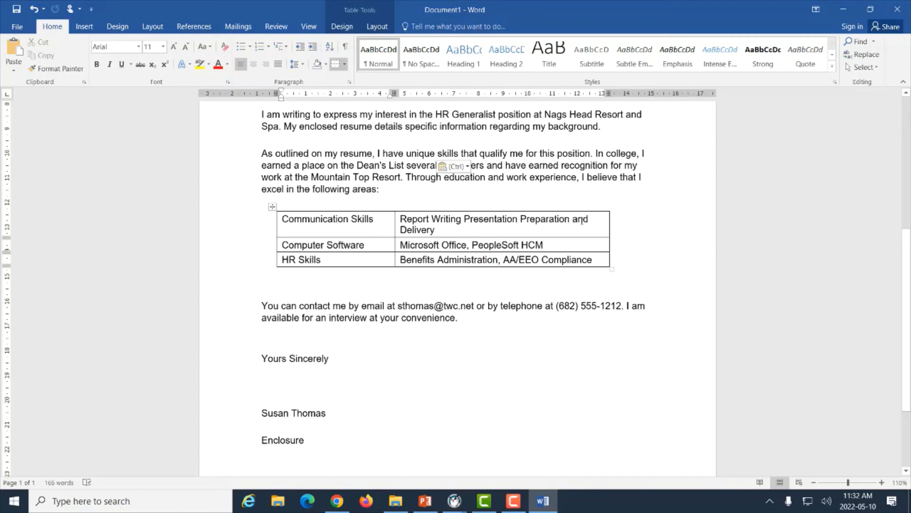
pyautogui.click(440, 232)
pyautogui.moveTo(279, 220); pyautogui.dragTo(450, 281)
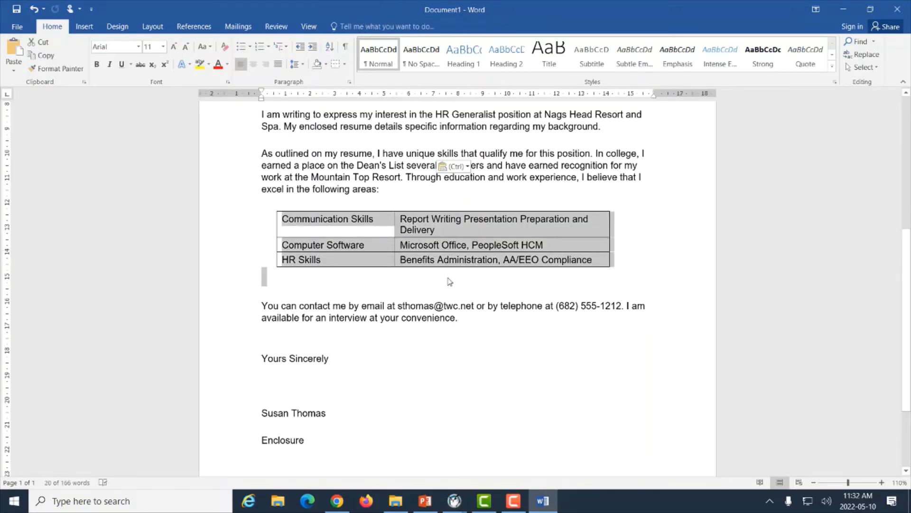
pyautogui.click(449, 281)
pyautogui.moveTo(283, 219); pyautogui.dragTo(532, 276)
pyautogui.click(273, 207)
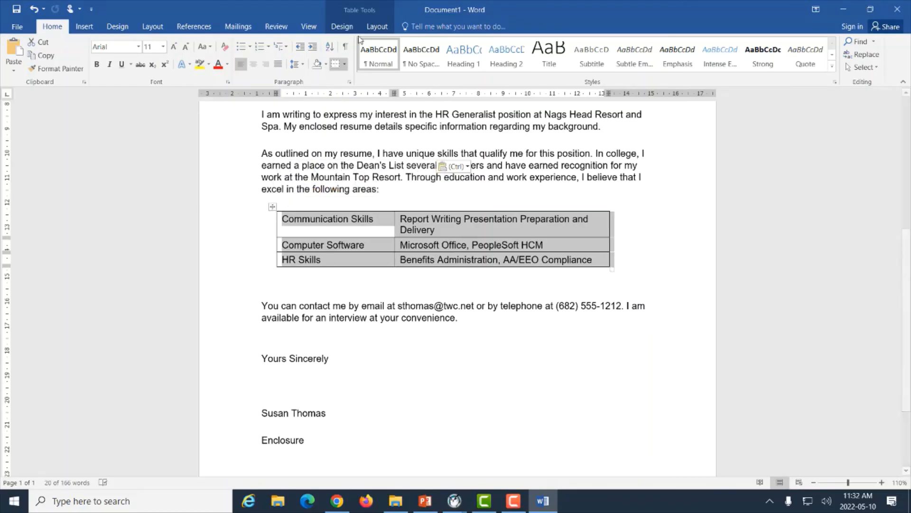
pyautogui.click(376, 26)
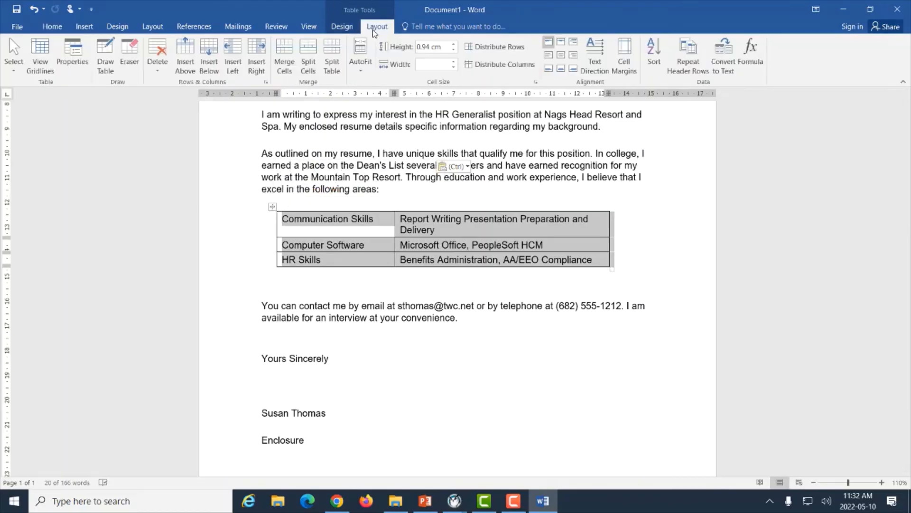
pyautogui.click(360, 73)
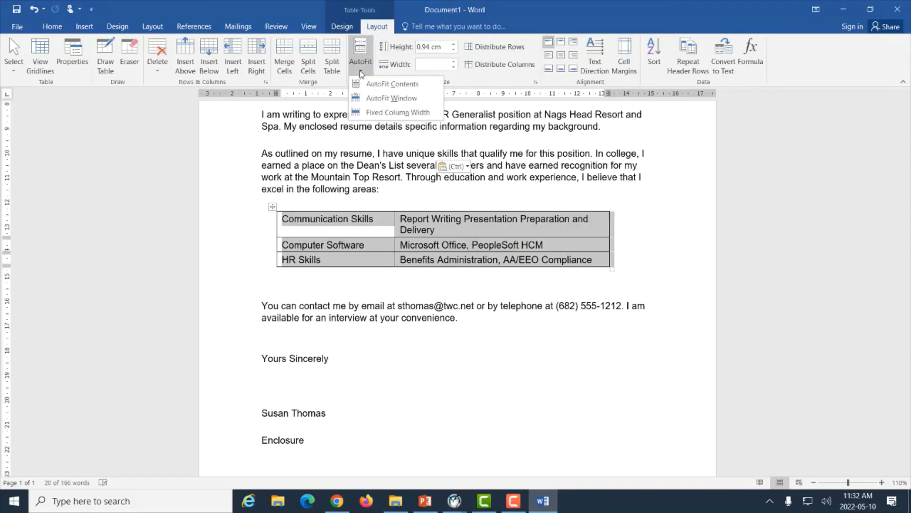
pyautogui.click(389, 98)
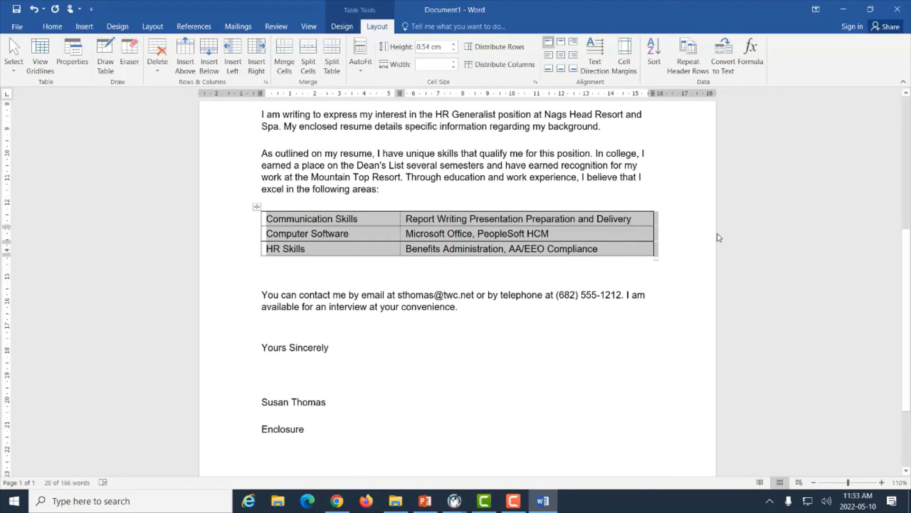
# - Check the text in the Communication Skills row and undo the table's AutoFit Window
pyautogui.moveTo(406, 220); pyautogui.dragTo(623, 227)
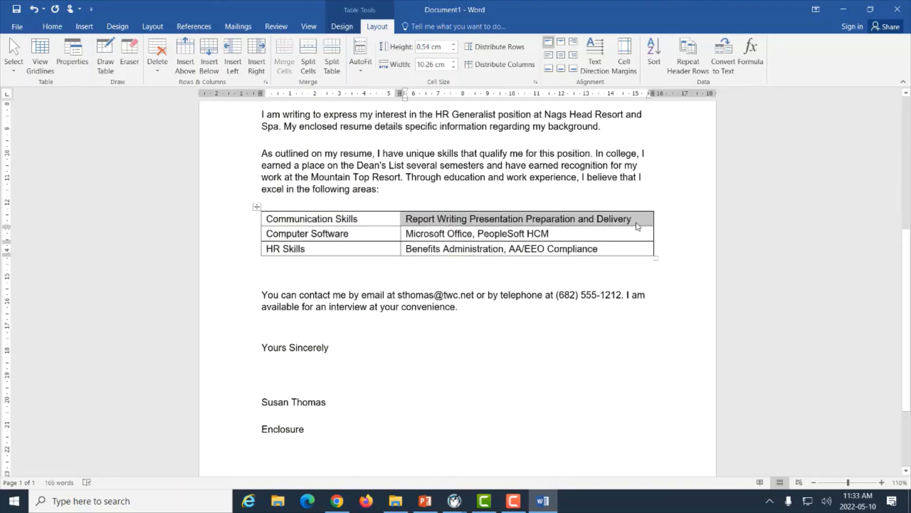
pyautogui.click(359, 219)
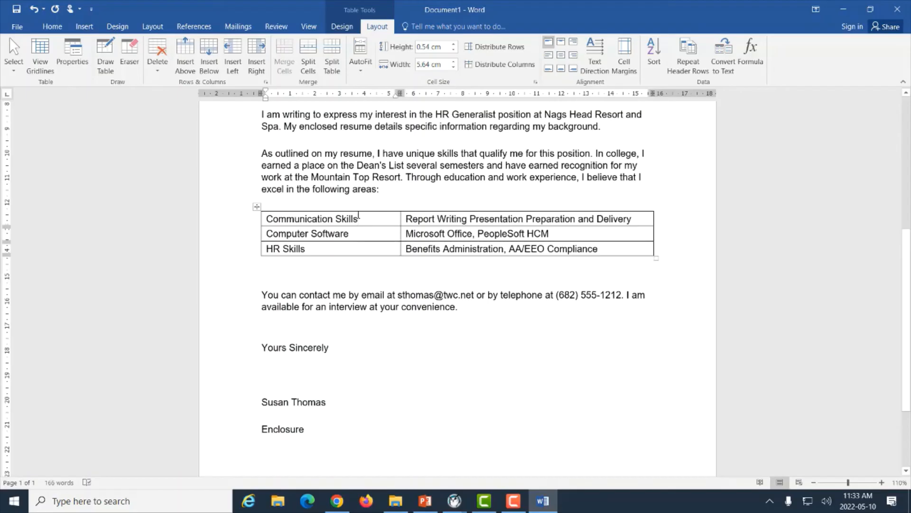
pyautogui.click(33, 16)
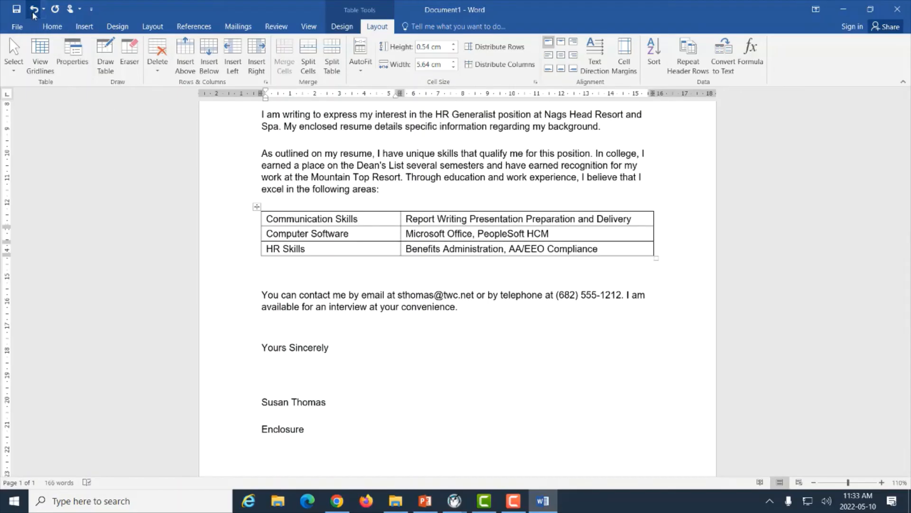
# - Apply AutoFit Contents to the skills table
pyautogui.click(363, 72)
pyautogui.click(366, 88)
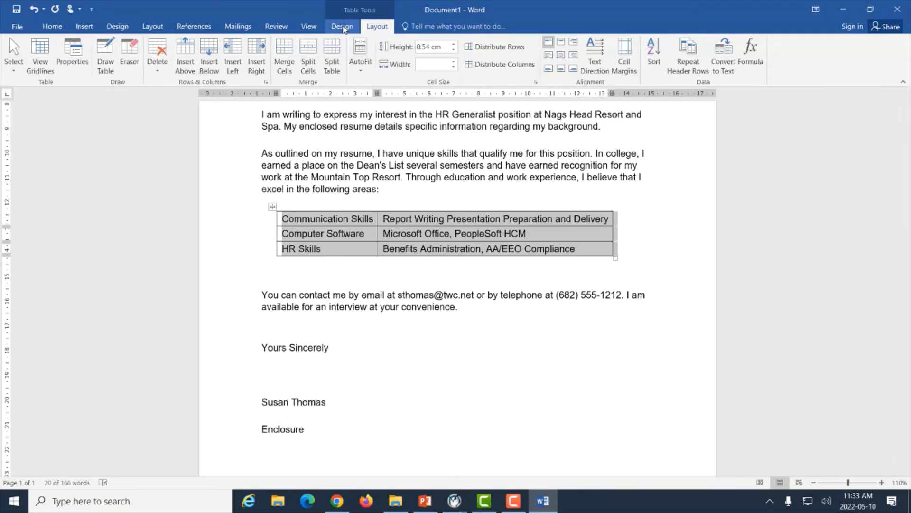
# - Apply a blue banded Grid Tables style from the second row of grid styles to the skills table
pyautogui.click(343, 27)
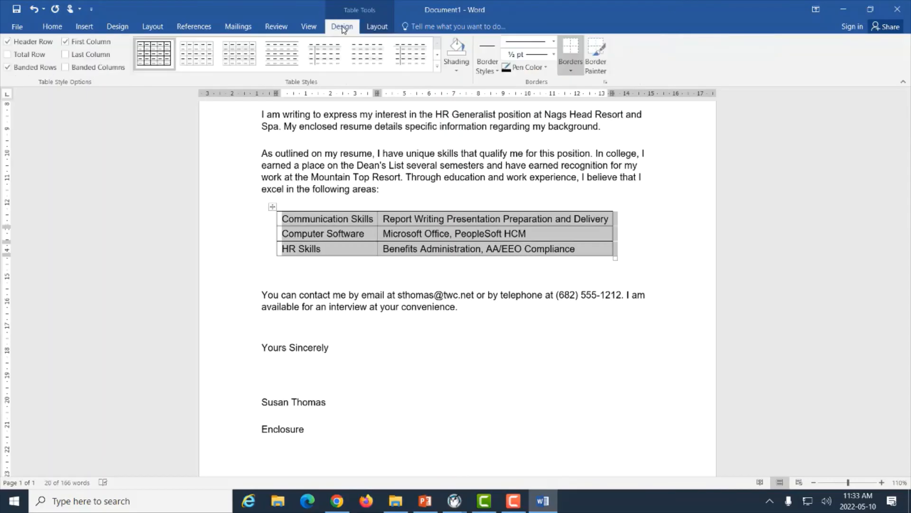
pyautogui.click(440, 72)
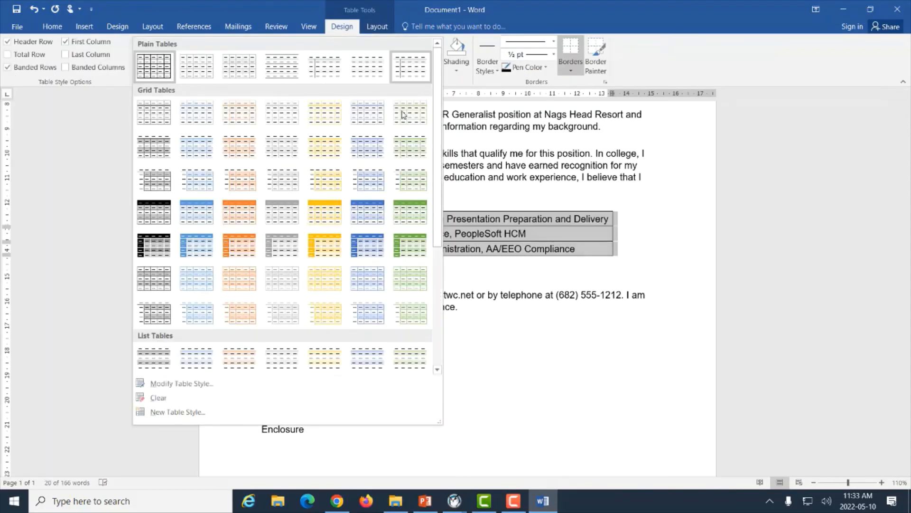
pyautogui.click(368, 151)
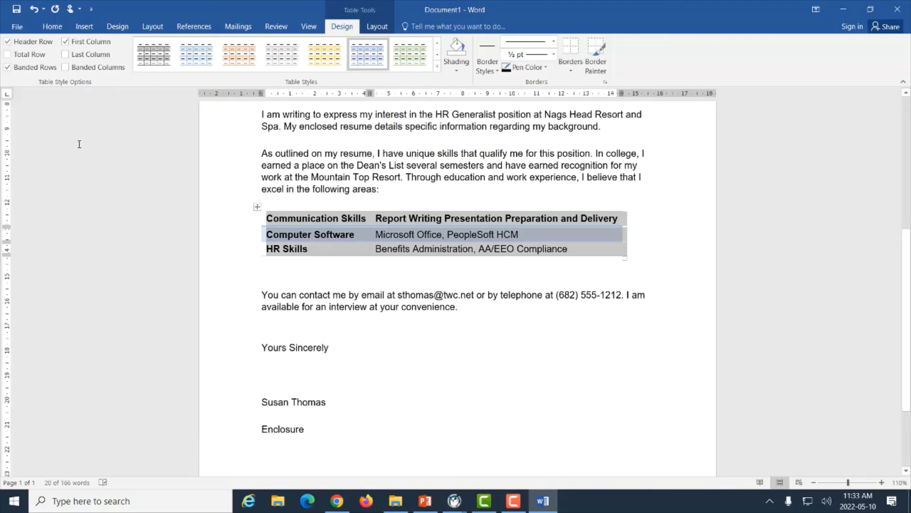
# - Compare left, centre and right alignment for the selected skills table and leave it aligned right
pyautogui.click(53, 27)
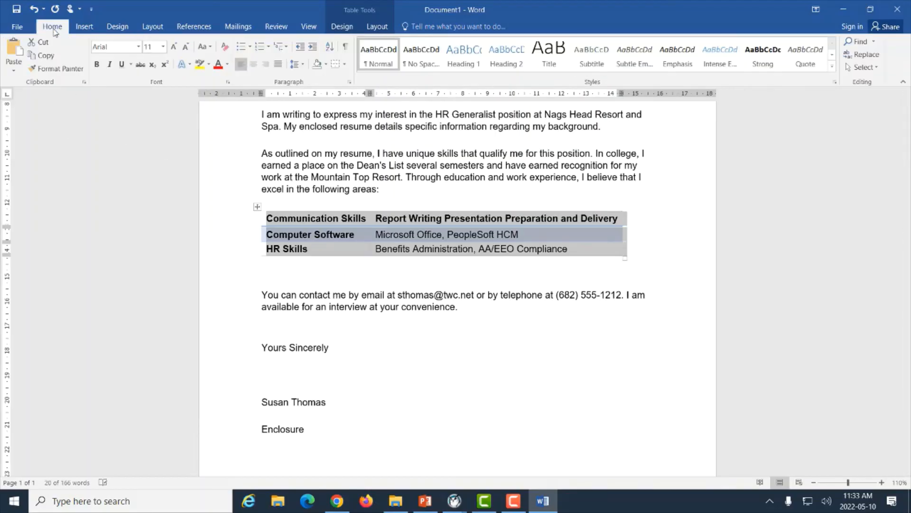
pyautogui.click(253, 66)
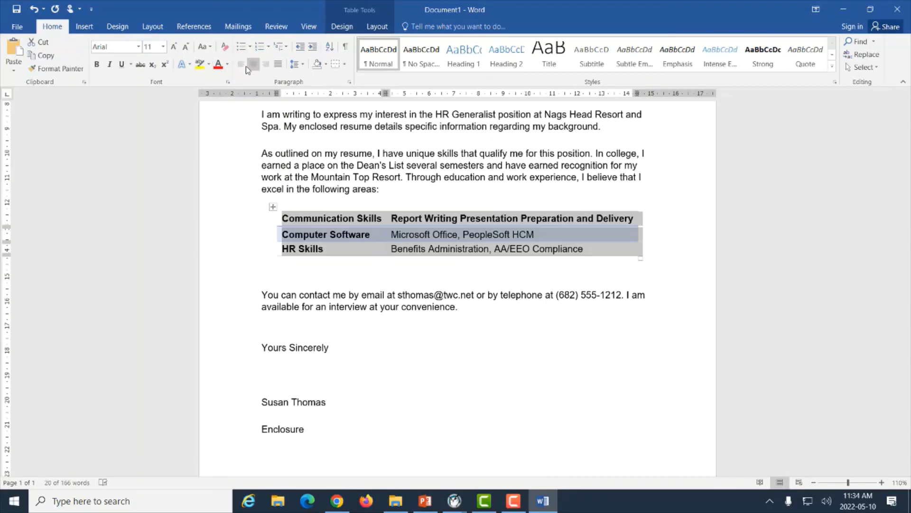
pyautogui.click(260, 68)
pyautogui.click(253, 64)
pyautogui.click(241, 64)
pyautogui.click(253, 64)
pyautogui.click(266, 65)
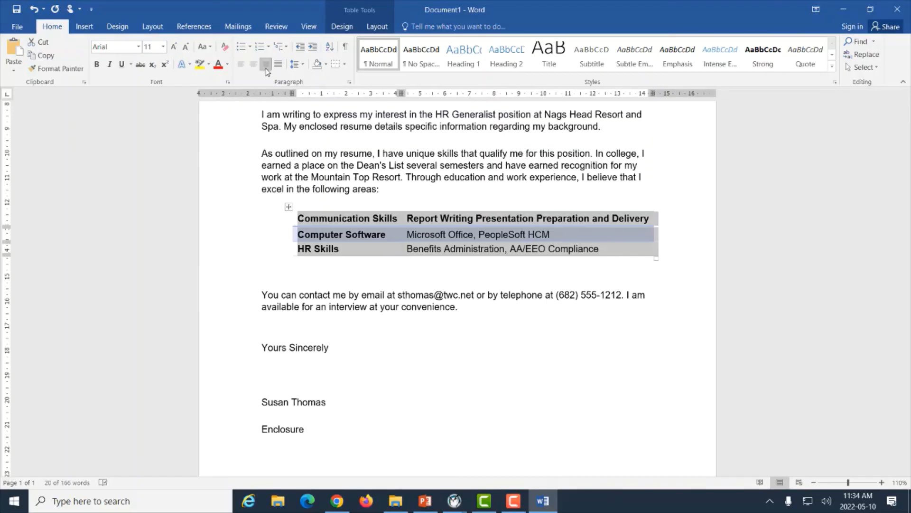
pyautogui.click(242, 68)
pyautogui.click(255, 69)
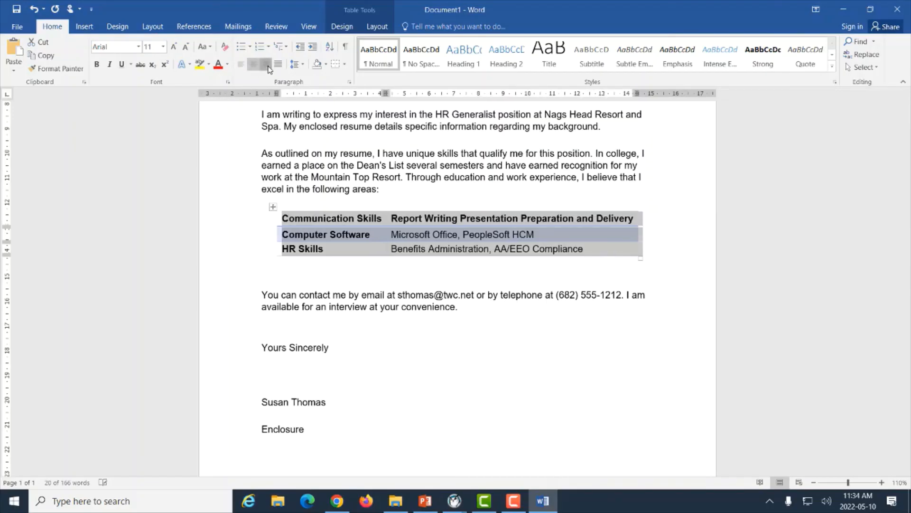
pyautogui.click(267, 69)
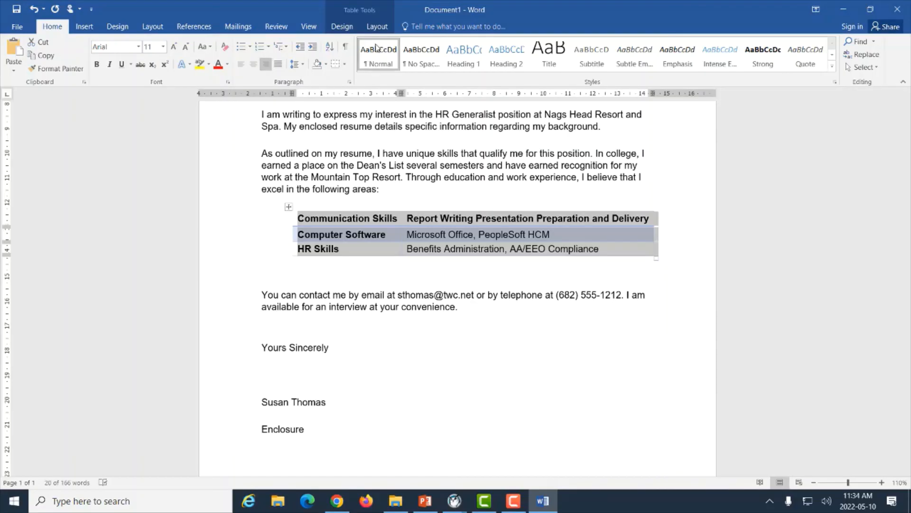
# - Try centred and right-aligned cell text in the skills table, settle on Align Center Left, and deselect the table
pyautogui.click(378, 26)
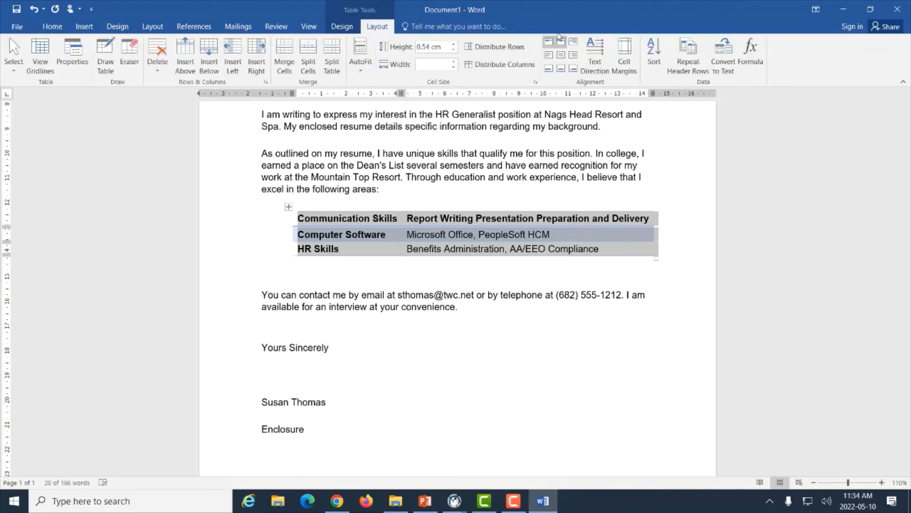
pyautogui.click(560, 56)
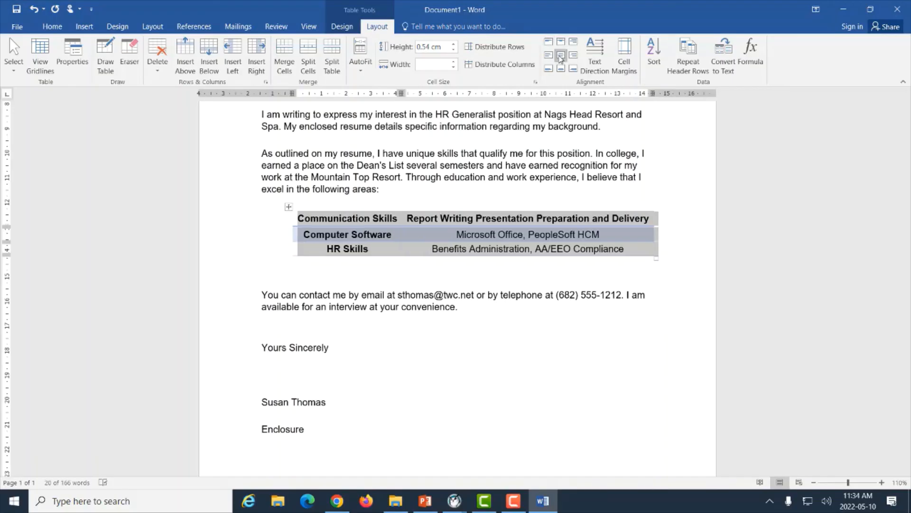
pyautogui.click(573, 55)
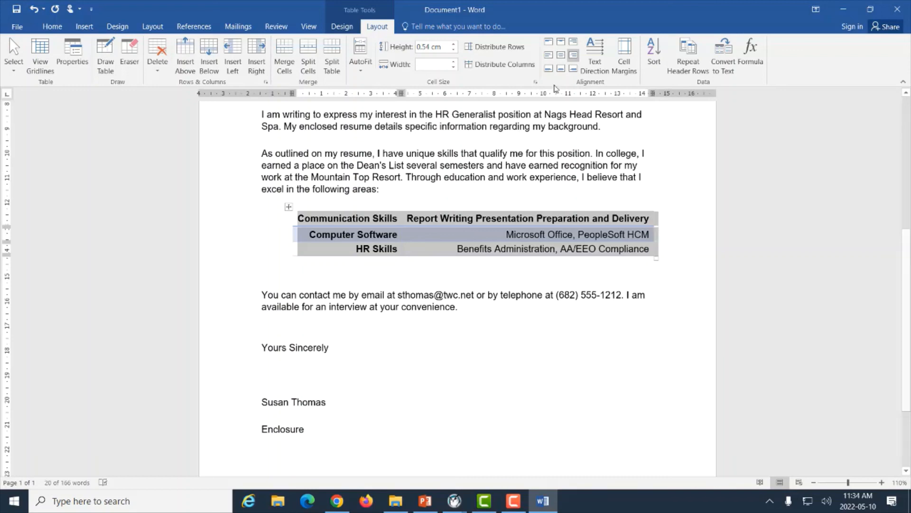
pyautogui.click(560, 56)
pyautogui.click(548, 56)
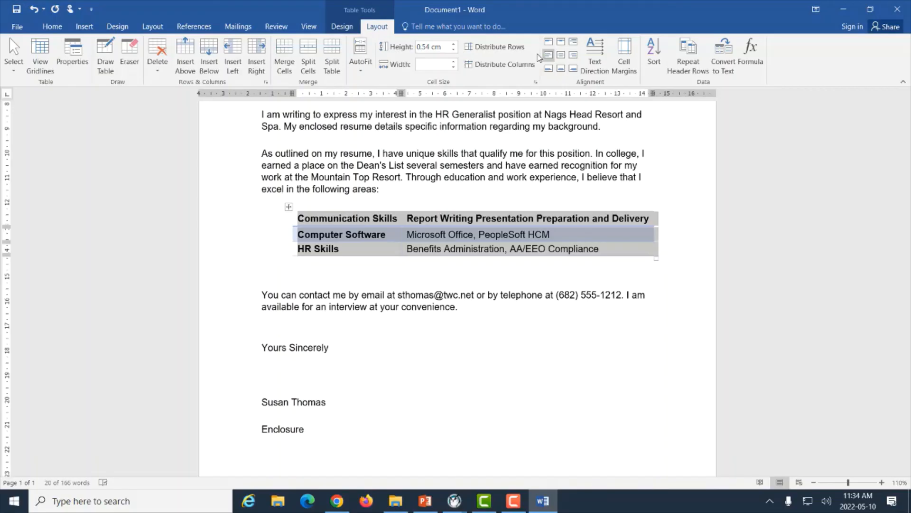
pyautogui.click(52, 26)
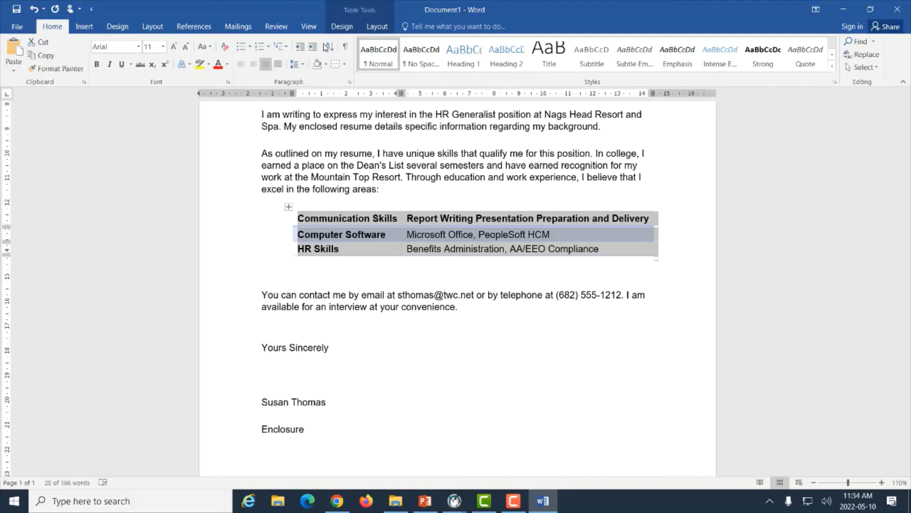
pyautogui.click(377, 27)
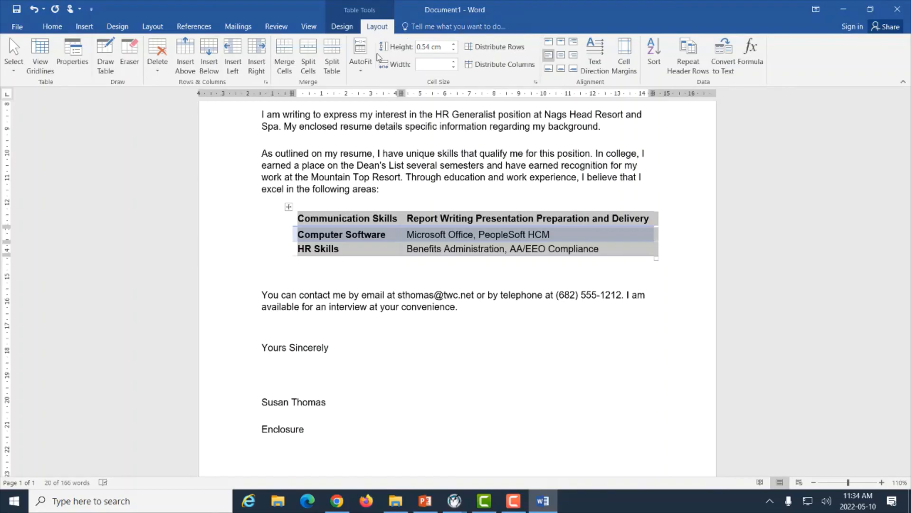
pyautogui.click(628, 275)
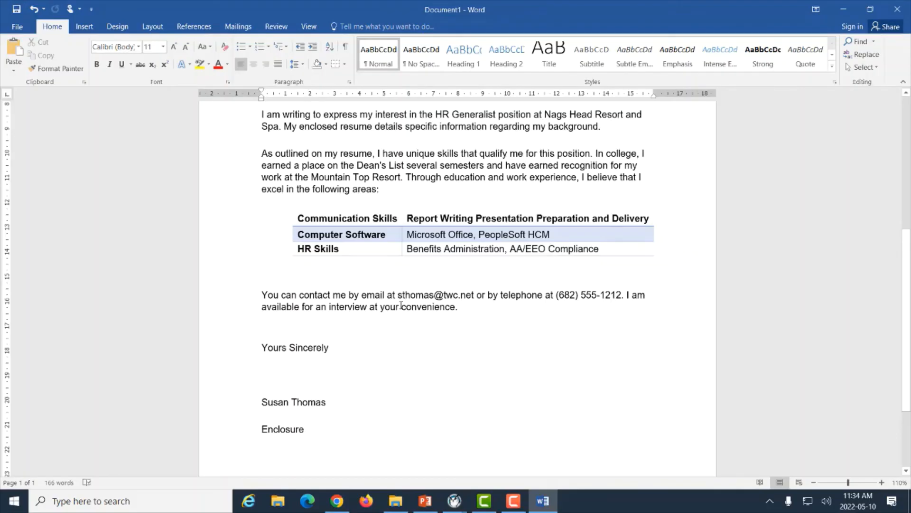
# - Move the sentence "I am available for an interview at your convenience." to the start of the contact paragraph
pyautogui.scroll(-1, 349, 325)
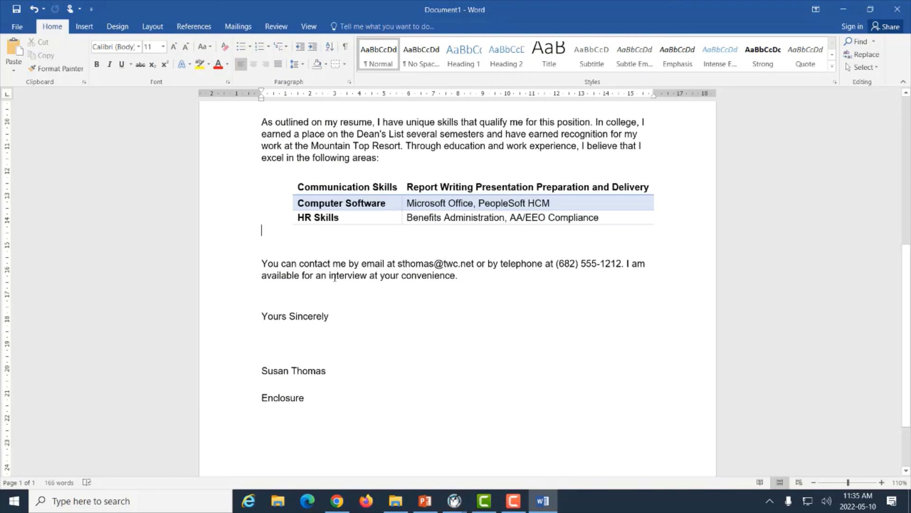
pyautogui.click(625, 265)
pyautogui.keyDown('shift'); pyautogui.click(463, 277); pyautogui.keyUp('shift')
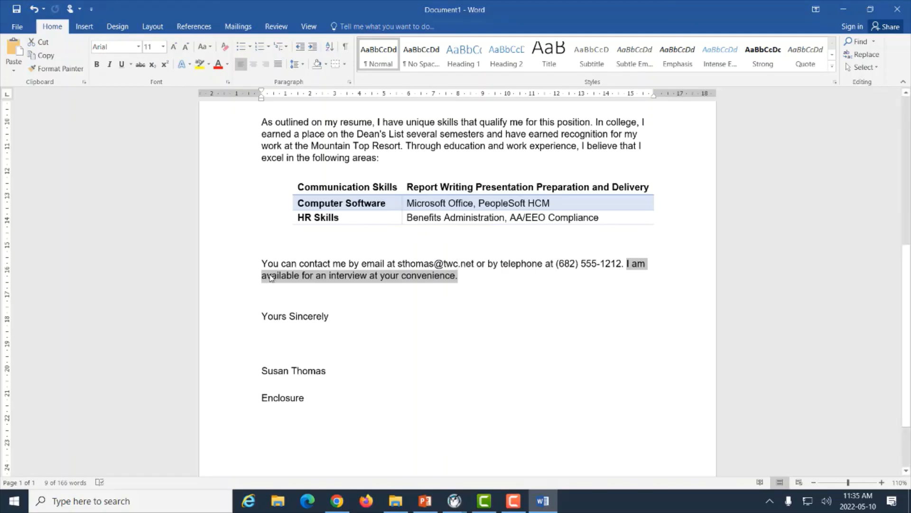
pyautogui.moveTo(270, 276); pyautogui.dragTo(262, 269)
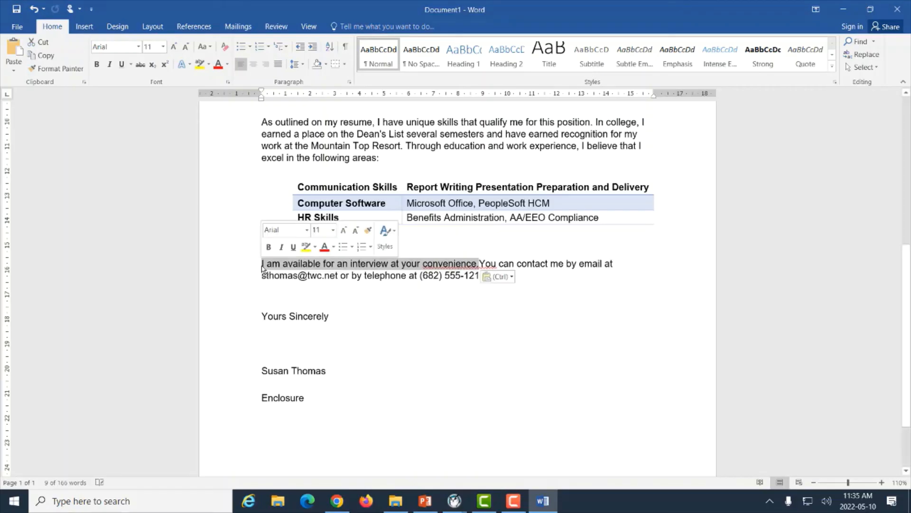
pyautogui.click(481, 263)
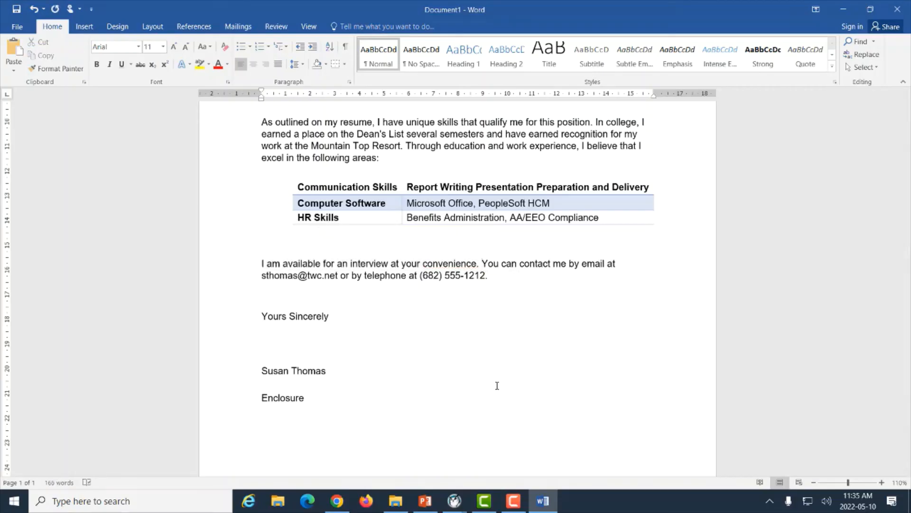
pyautogui.scroll(-3, 452, 358)
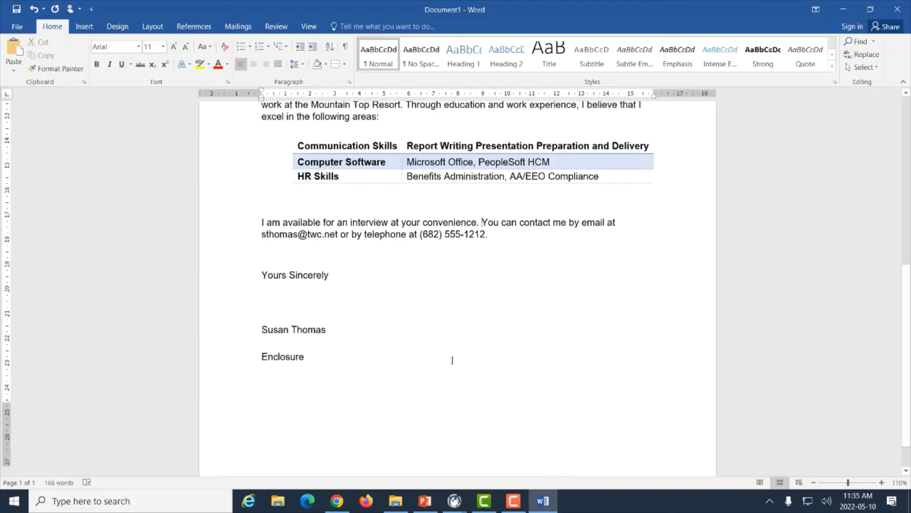
pyautogui.scroll(10, 449, 381)
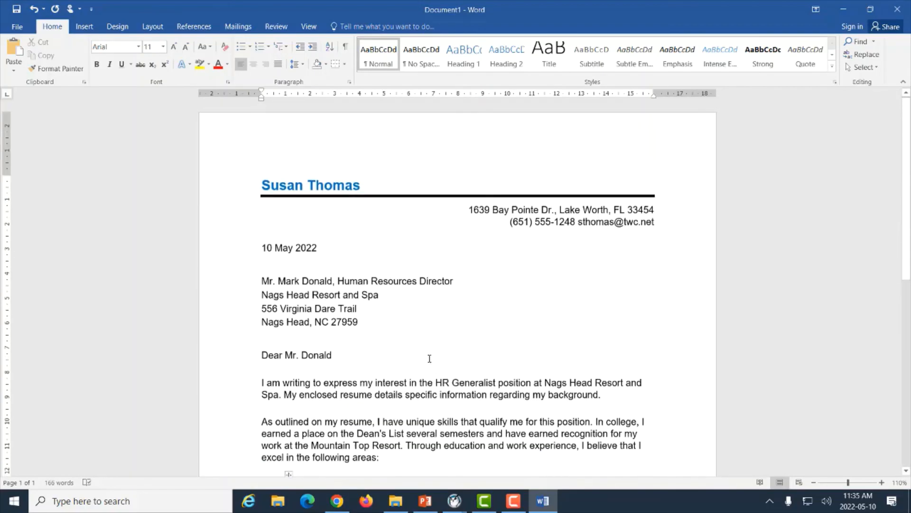
pyautogui.scroll(-5, 428, 356)
pyautogui.scroll(5, 426, 354)
pyautogui.scroll(-8, 447, 347)
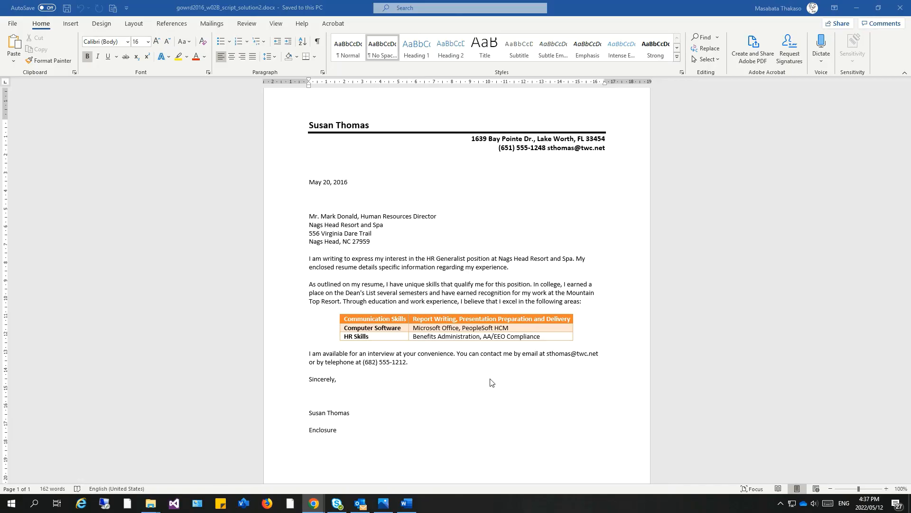
# - Insert the picture Signature2.png from this device into the gowrd2016_w02B_script_solution2.docx letter
pyautogui.moveTo(388, 507)
pyautogui.click(71, 24)
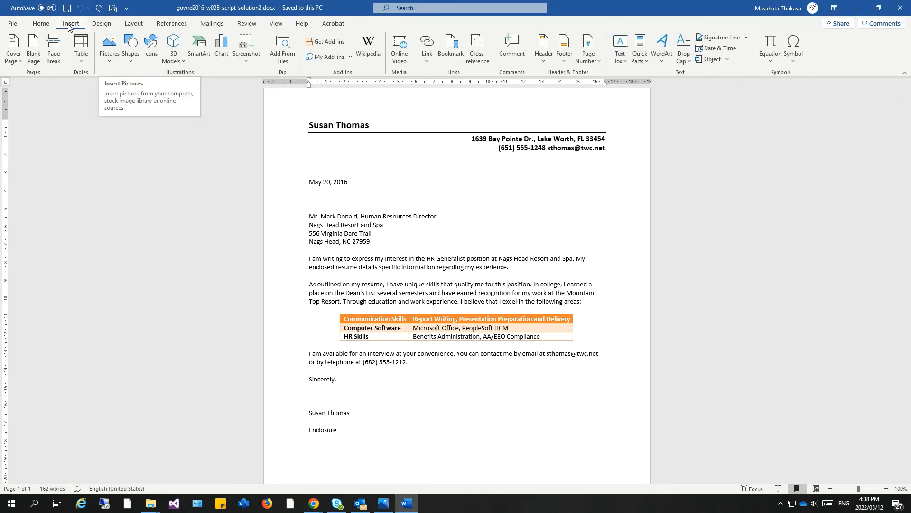
pyautogui.click(109, 50)
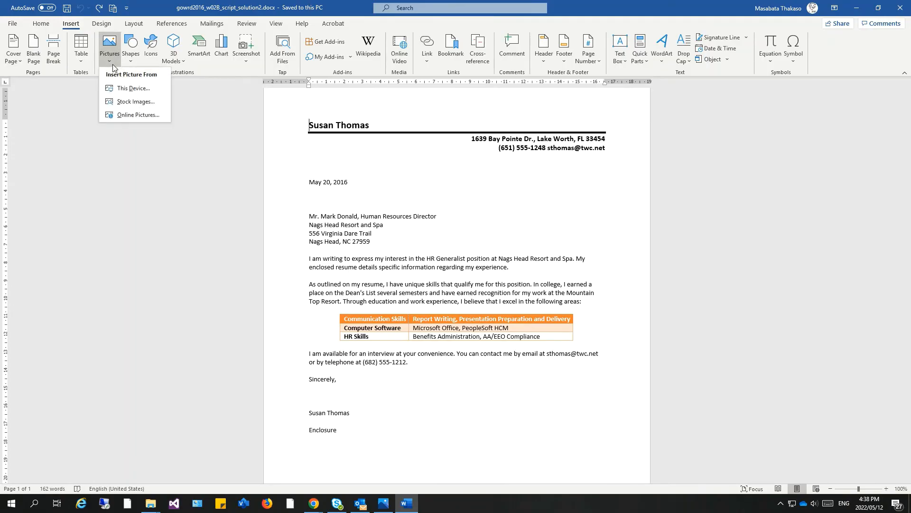
pyautogui.click(123, 87)
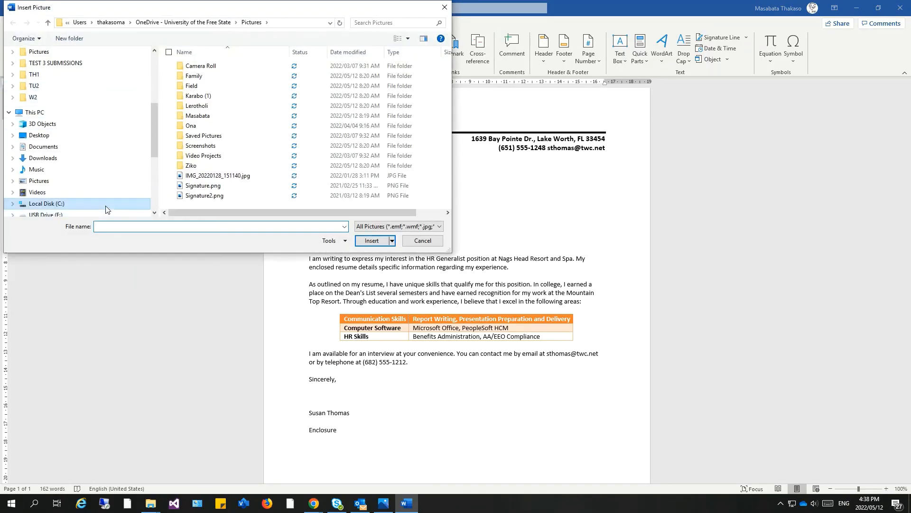
pyautogui.doubleClick(207, 195)
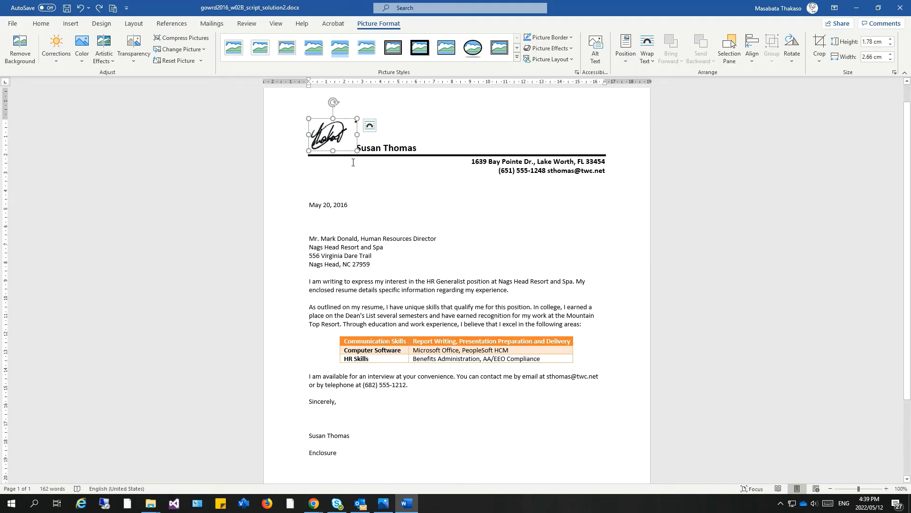
# - Set the signature picture's wrapping to Behind Text and move it between "Sincerely," and the typed sender name
pyautogui.click(369, 127)
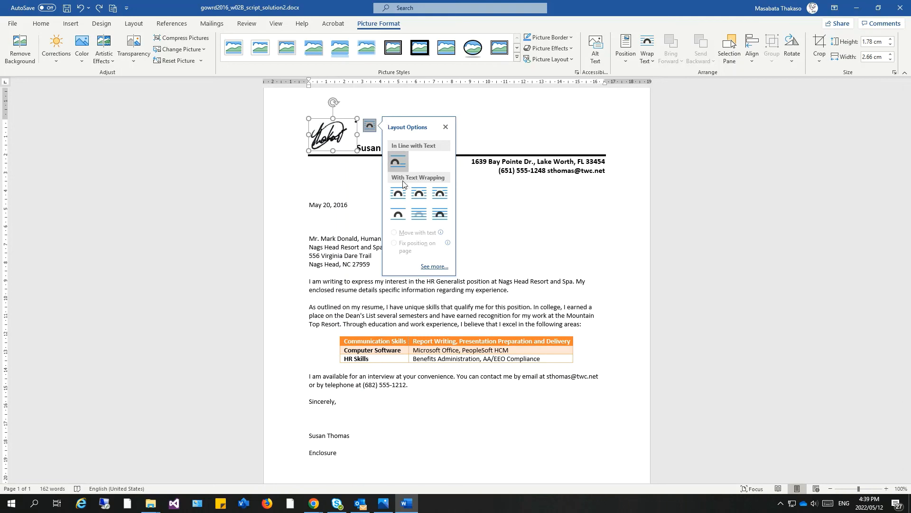
pyautogui.click(416, 215)
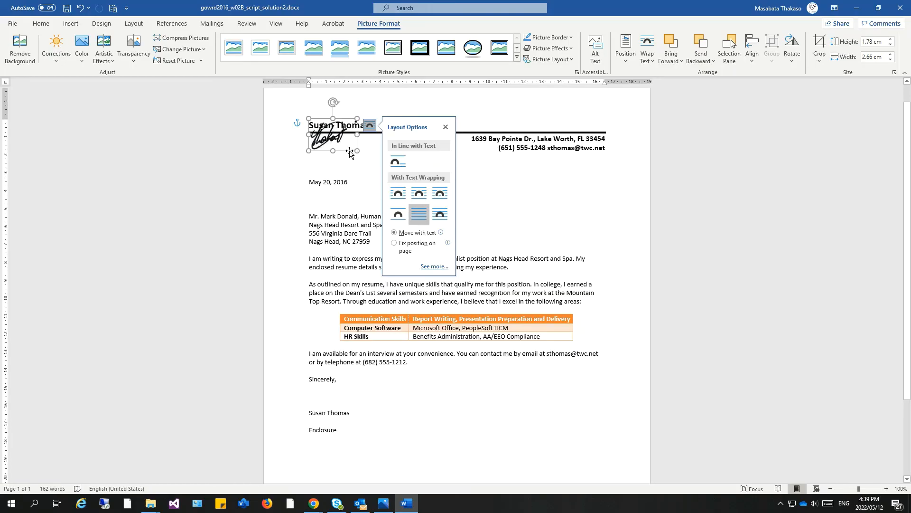
pyautogui.moveTo(349, 152); pyautogui.dragTo(350, 411)
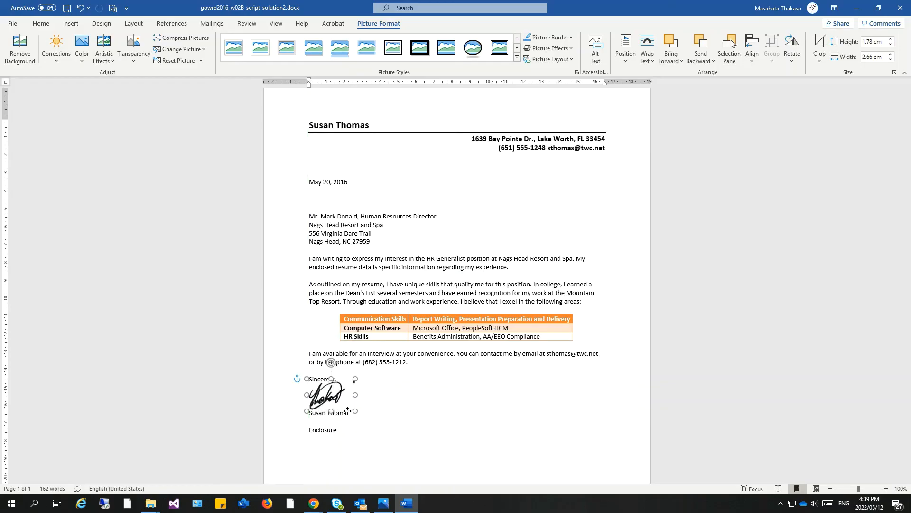
pyautogui.click(490, 435)
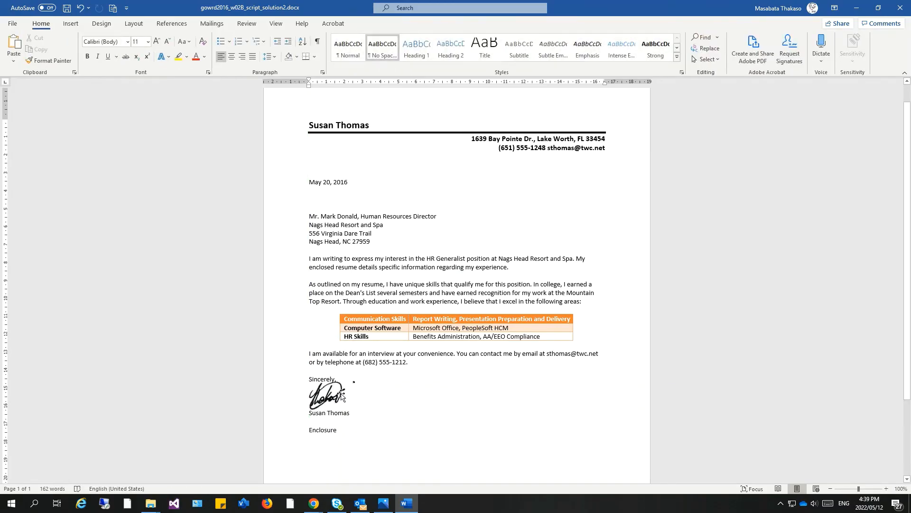
# - Add a blank line below "Sincerely," and shift the signature down slightly so it sits clear of the closing text
pyautogui.press('Return')
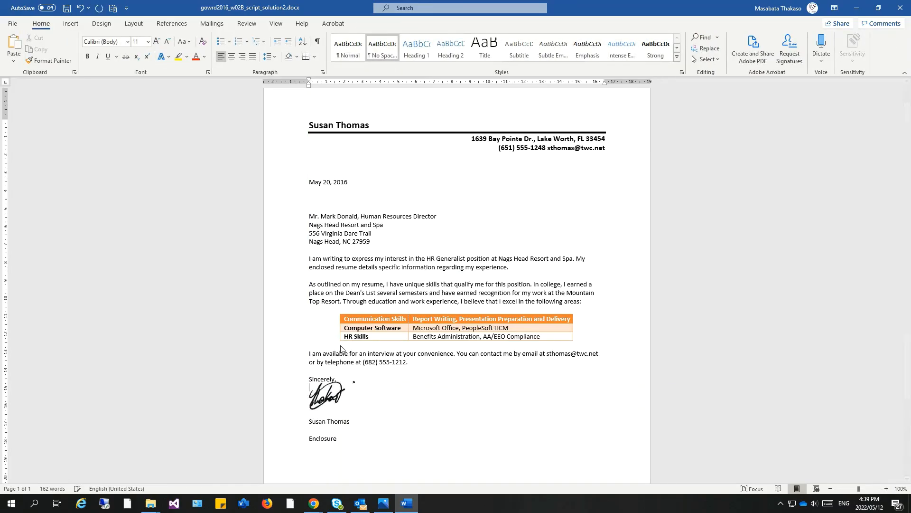
pyautogui.click(320, 404)
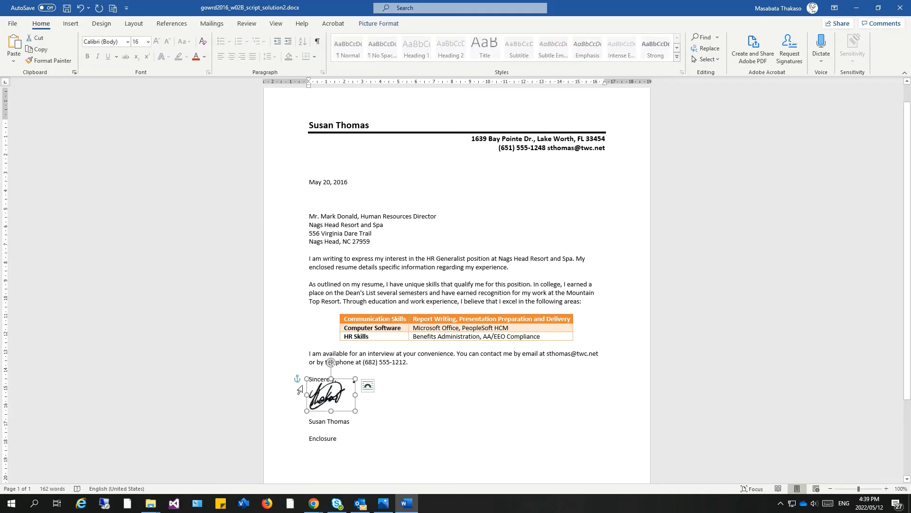
pyautogui.moveTo(307, 386); pyautogui.dragTo(306, 390)
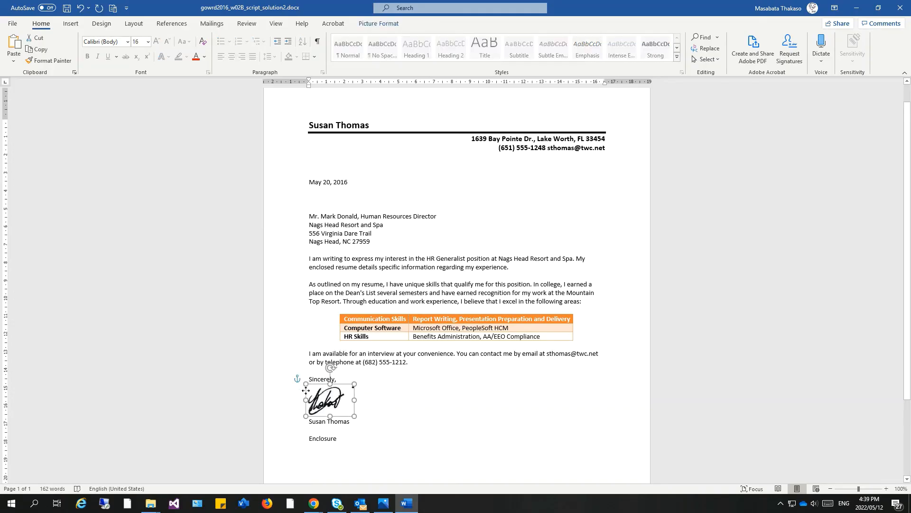
pyautogui.click(446, 430)
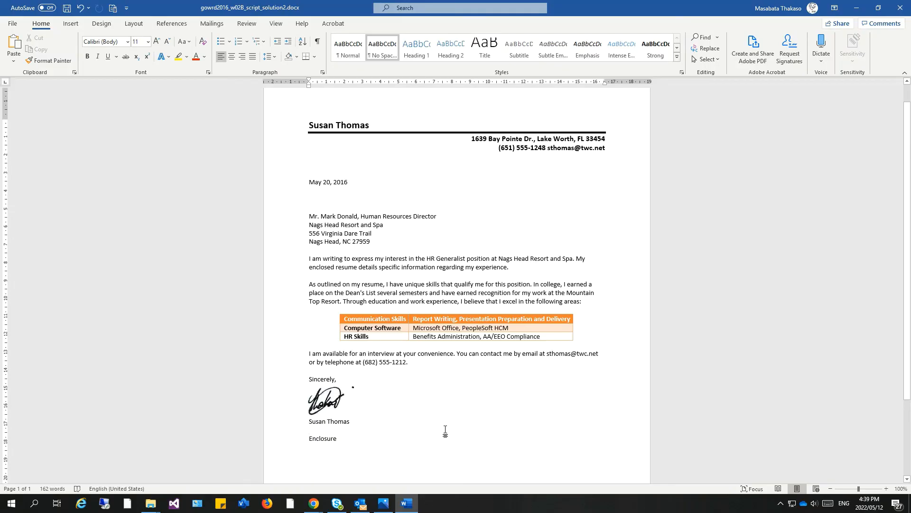